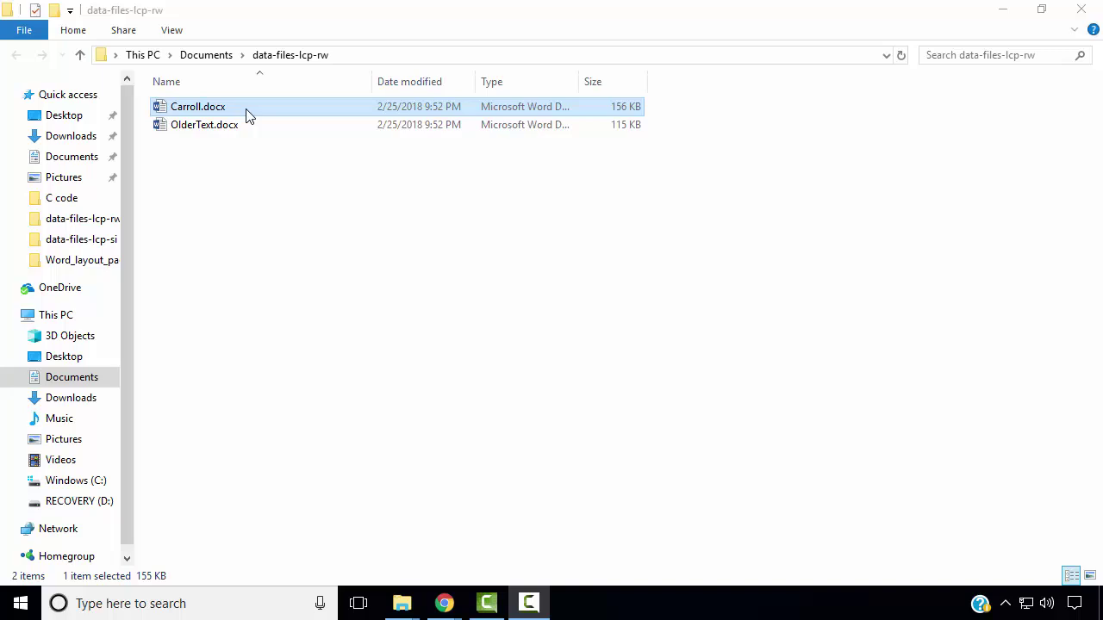
Open Carroll.docx and insert a blank page before the heading "The Looking-Glass House".
{"action": "double_click", "coordinate": [247, 116]}
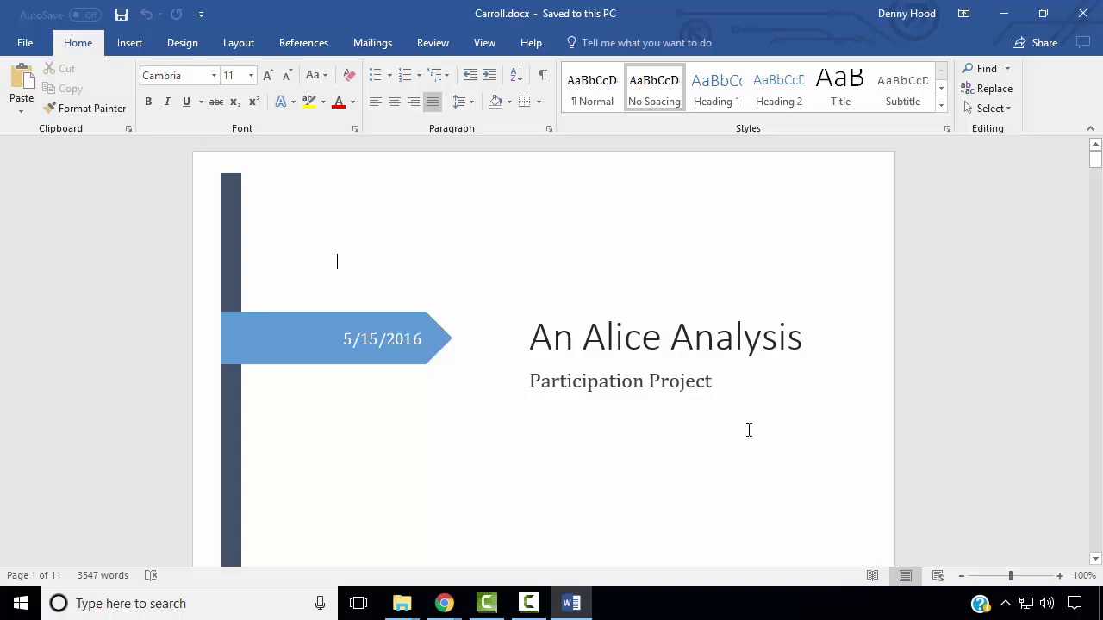
{"action": "scroll", "coordinate": [681, 406], "scroll_direction": "down", "scroll_amount": 7}
{"action": "scroll", "coordinate": [666, 411], "scroll_direction": "down", "scroll_amount": 5}
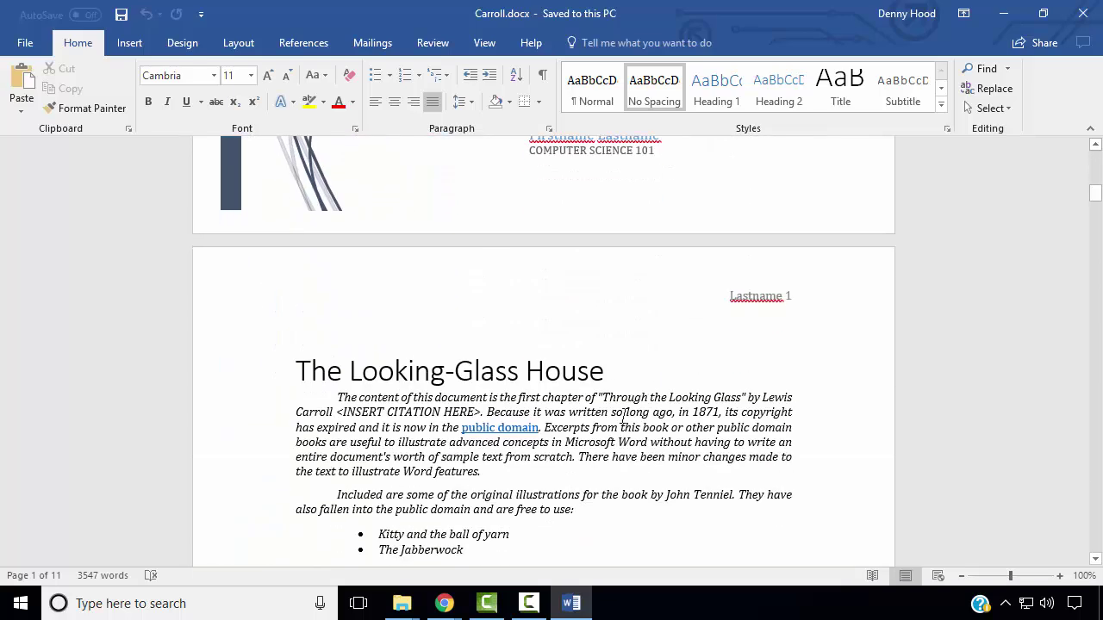
{"action": "left_click", "coordinate": [300, 369]}
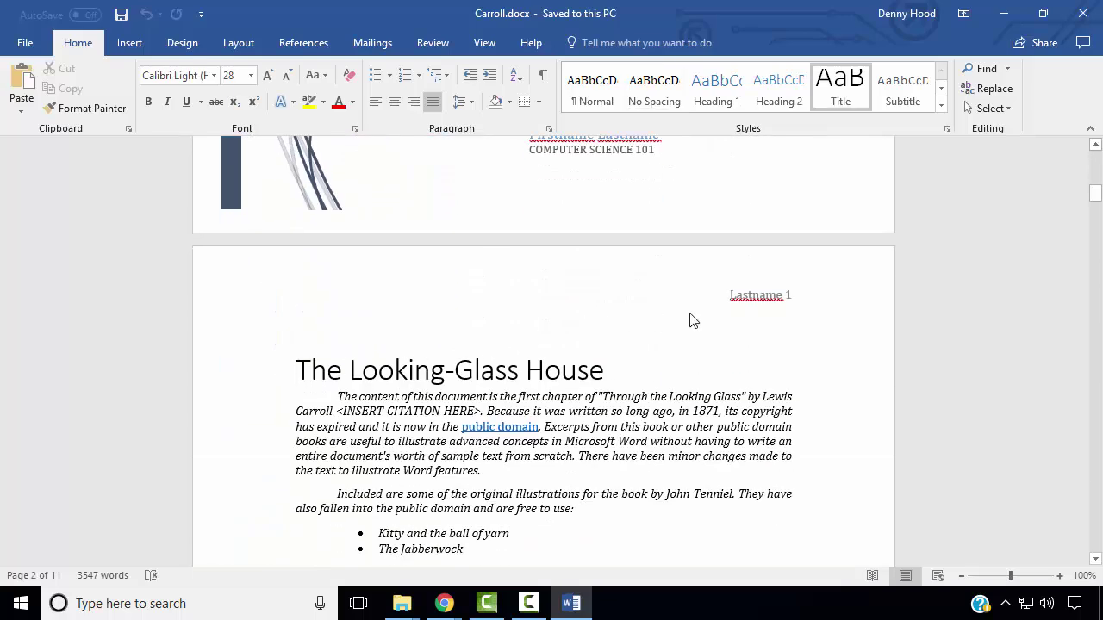
{"action": "left_click", "coordinate": [129, 45]}
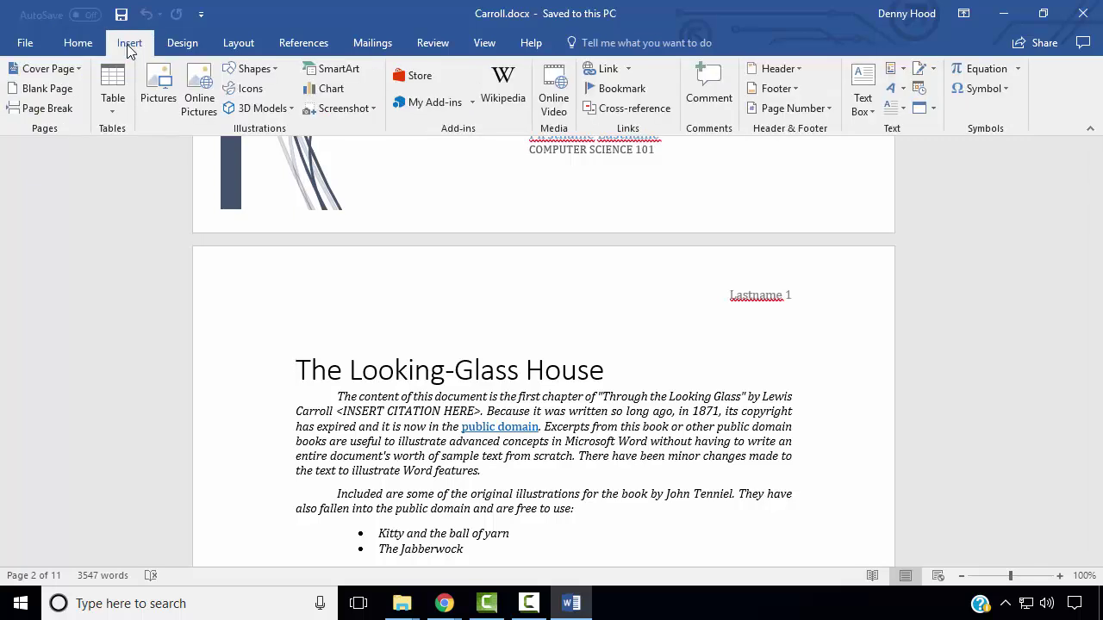
{"action": "left_click", "coordinate": [53, 88]}
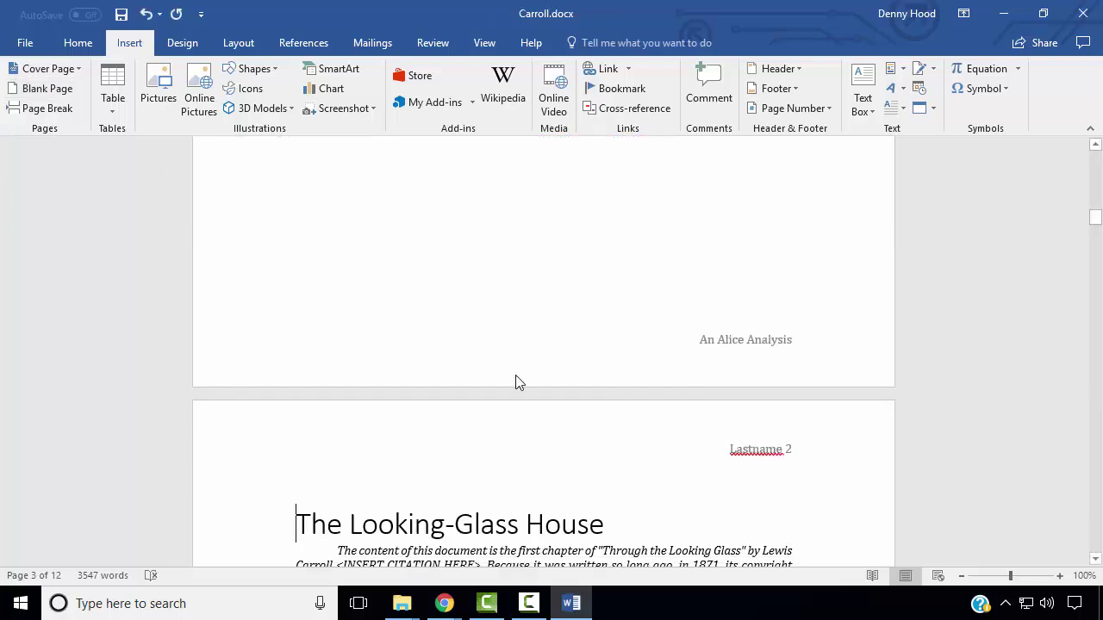
Insert an Automatic Table 2 table of contents on the blank page after the cover page.
{"action": "scroll", "coordinate": [516, 379], "scroll_direction": "up", "scroll_amount": 3}
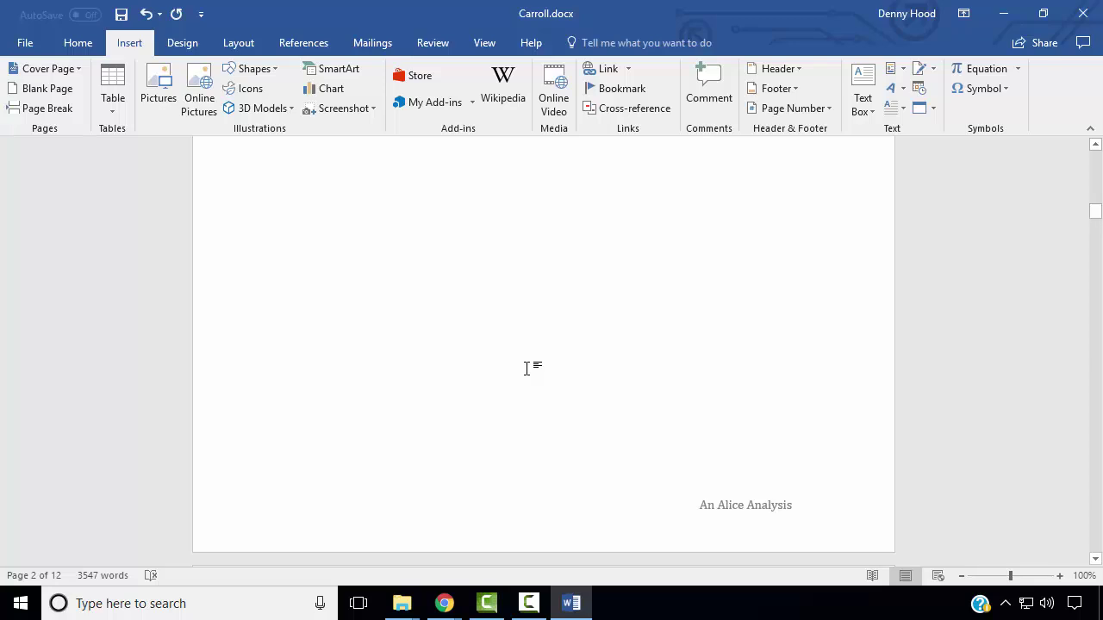
{"action": "scroll", "coordinate": [527, 368], "scroll_direction": "up", "scroll_amount": 5}
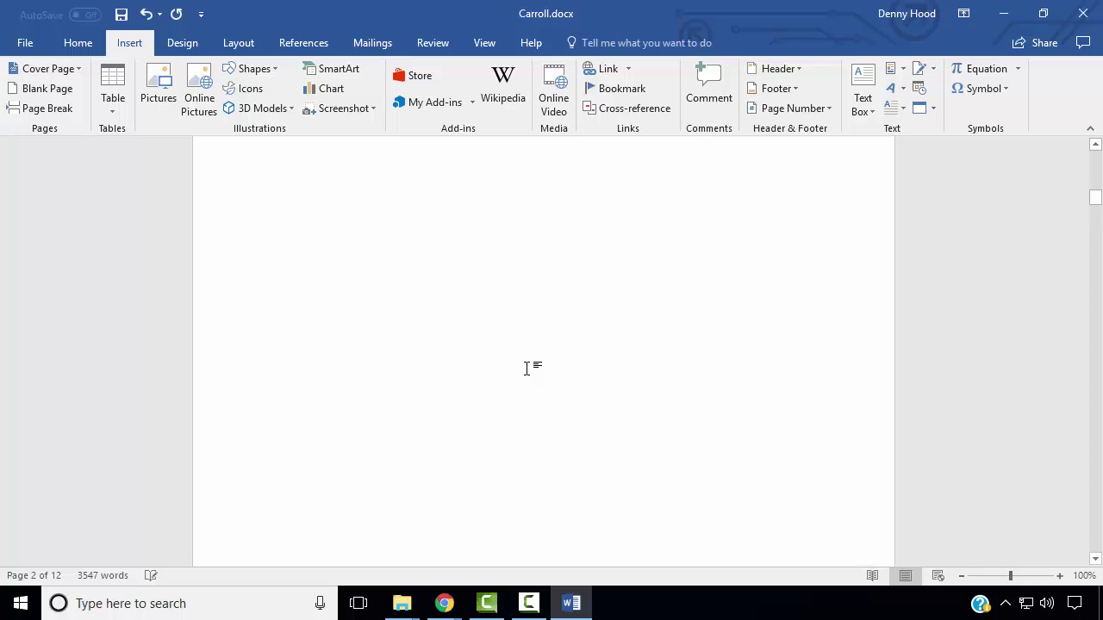
{"action": "left_click", "coordinate": [442, 342]}
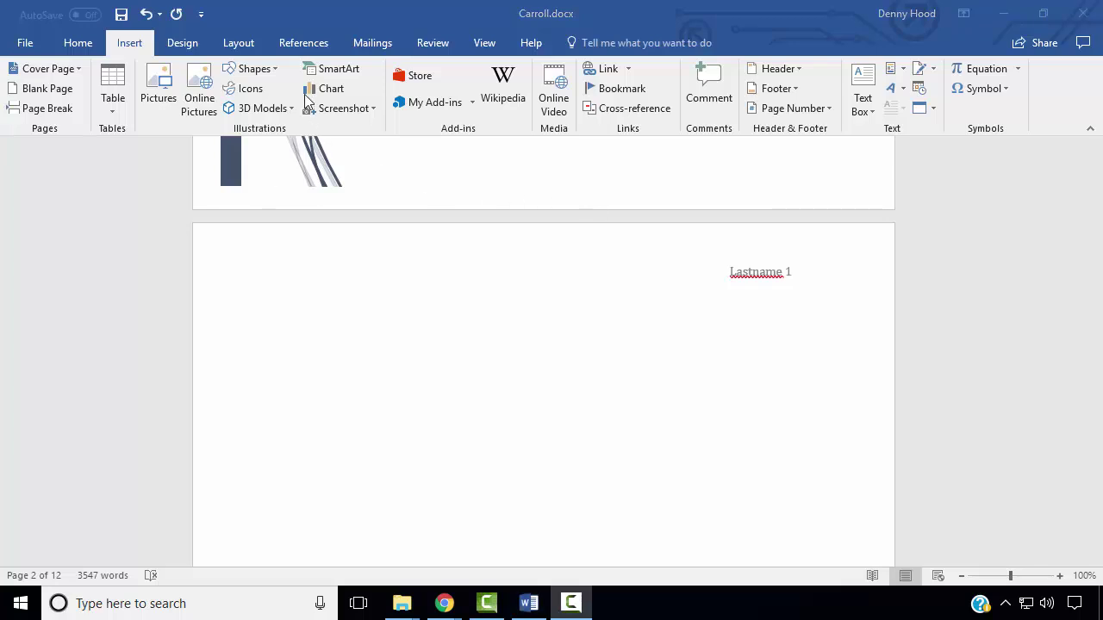
{"action": "left_click", "coordinate": [306, 47]}
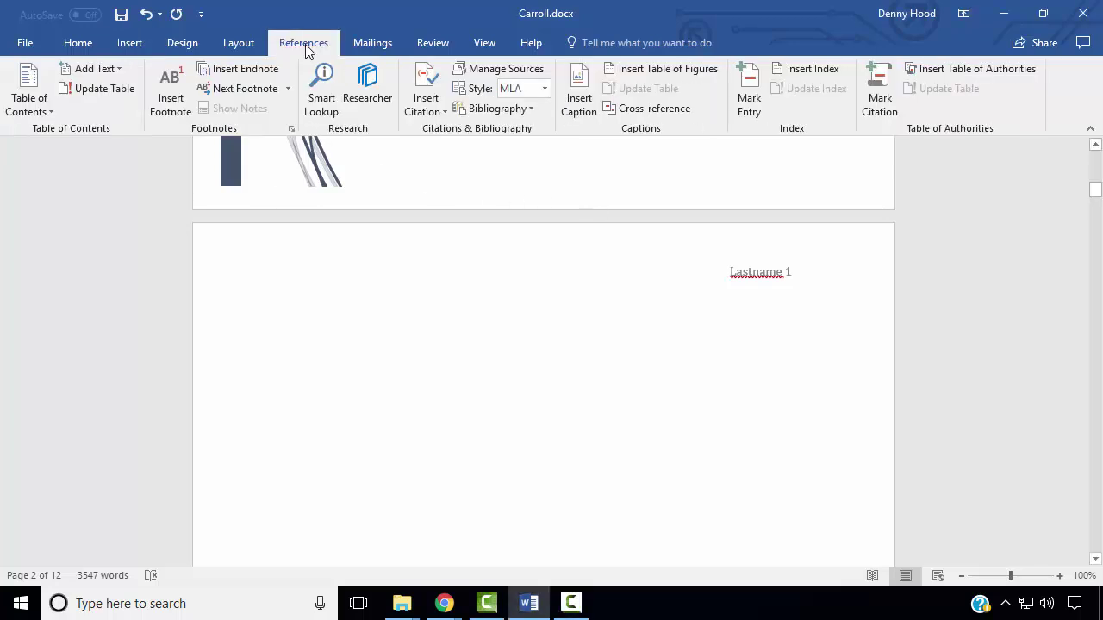
{"action": "left_click", "coordinate": [46, 113]}
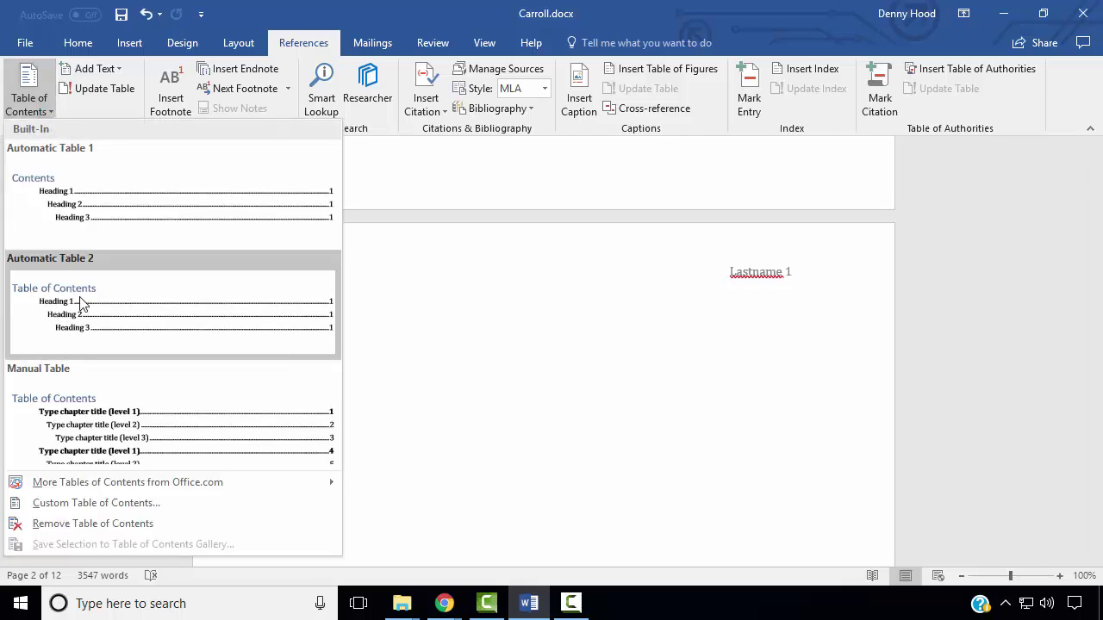
{"action": "left_click", "coordinate": [105, 308]}
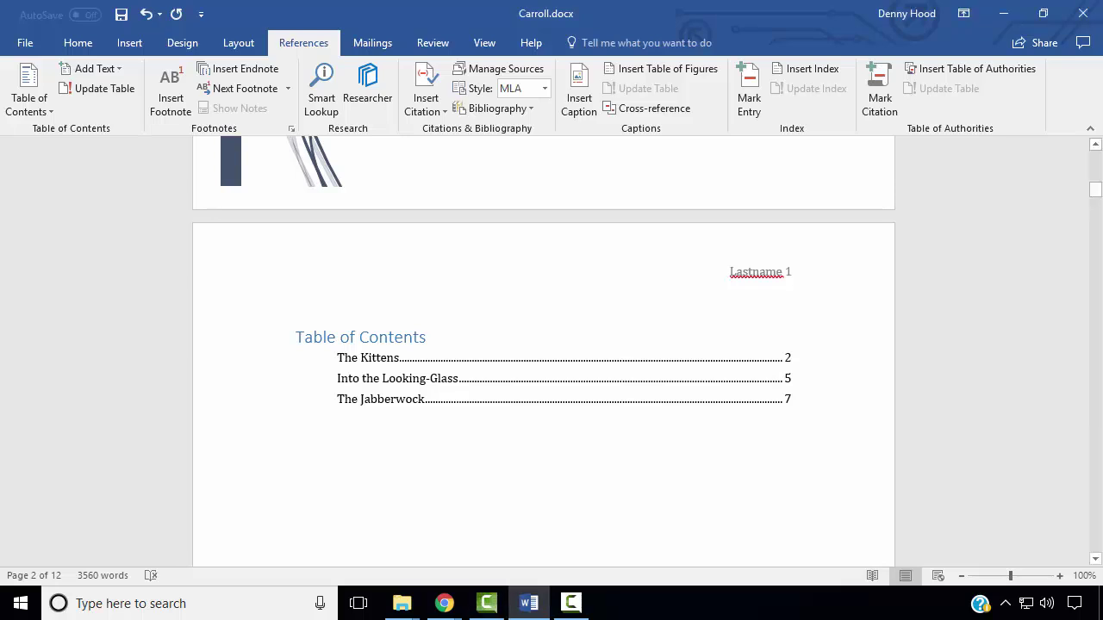
{"action": "key", "text": "F10"}
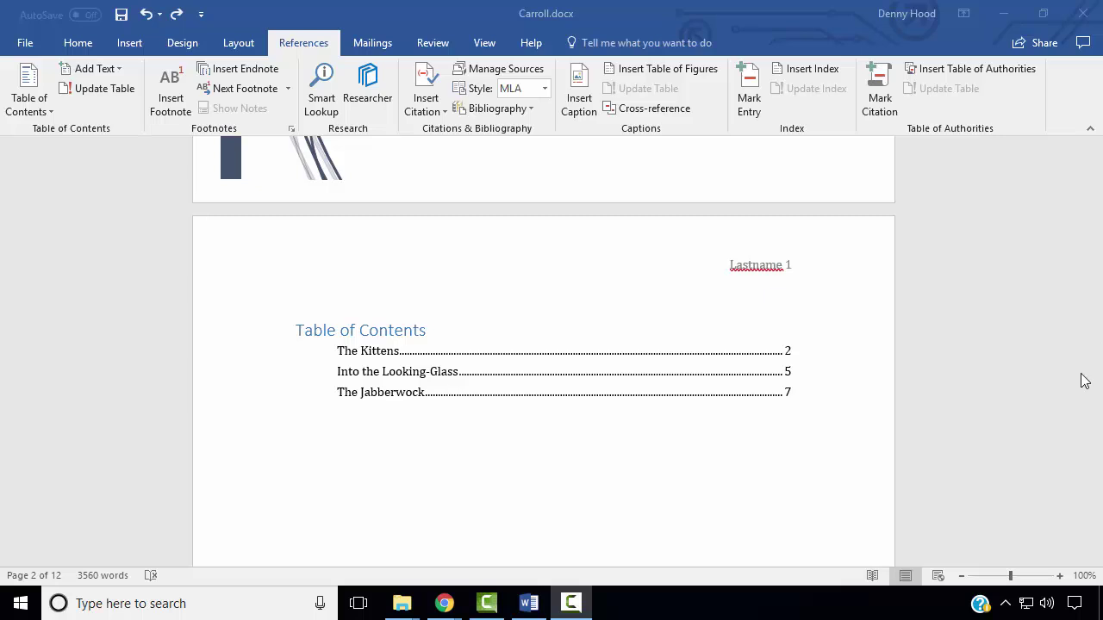
Add a footnote to "brillig" in the poem's first line reading "According to Humpty Dumpty, brillig is the time dinner is to be boiled.".
{"action": "left_click_drag", "start_coordinate": [1100, 216], "coordinate": [1097, 441]}
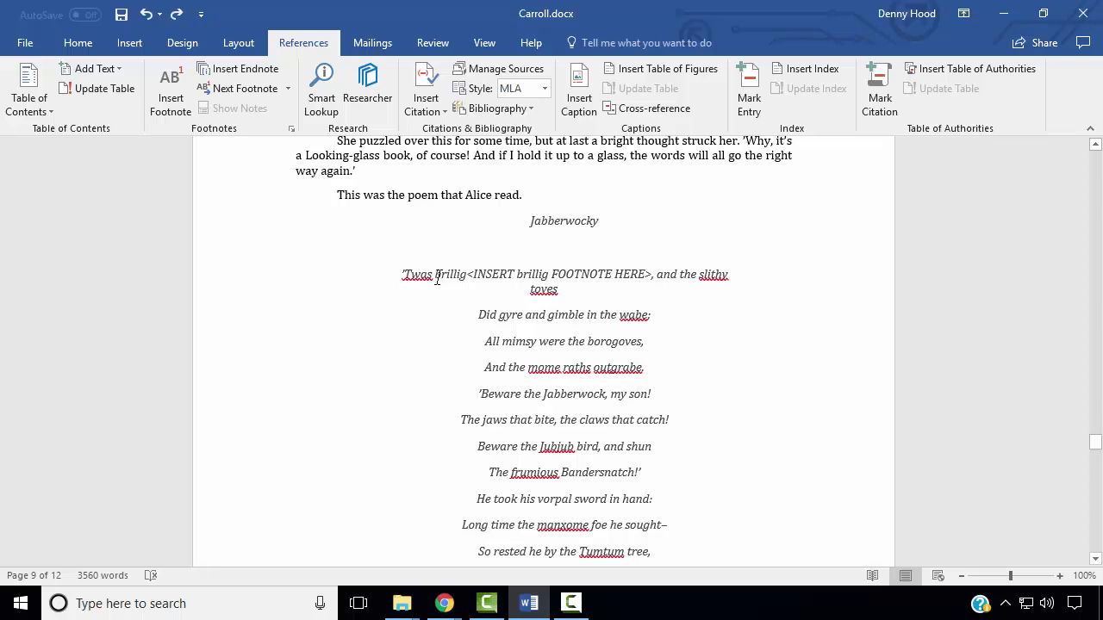
{"action": "left_click_drag", "start_coordinate": [436, 278], "coordinate": [468, 280]}
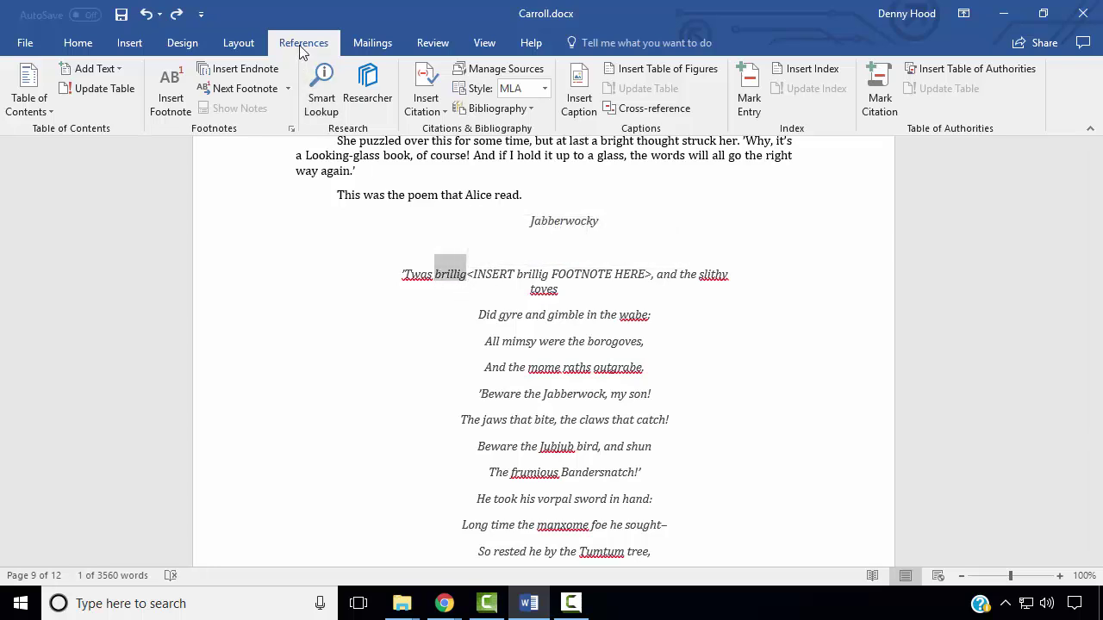
{"action": "left_click", "coordinate": [174, 99]}
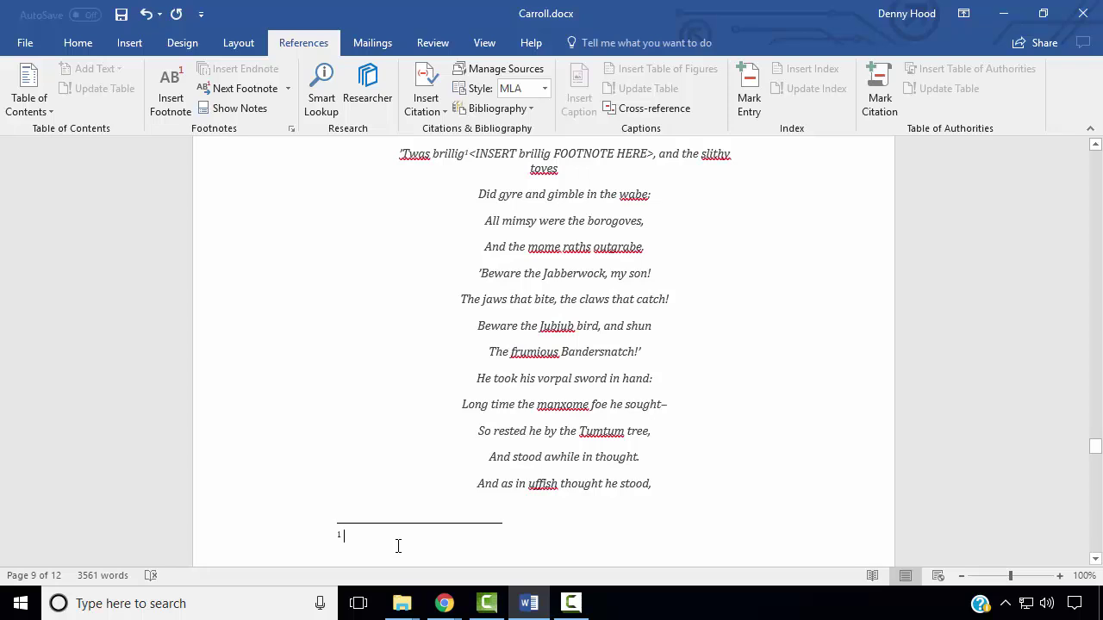
{"action": "type", "text": "According to Humpty Dumpty, brillig is the time dinner is to be boiled."}
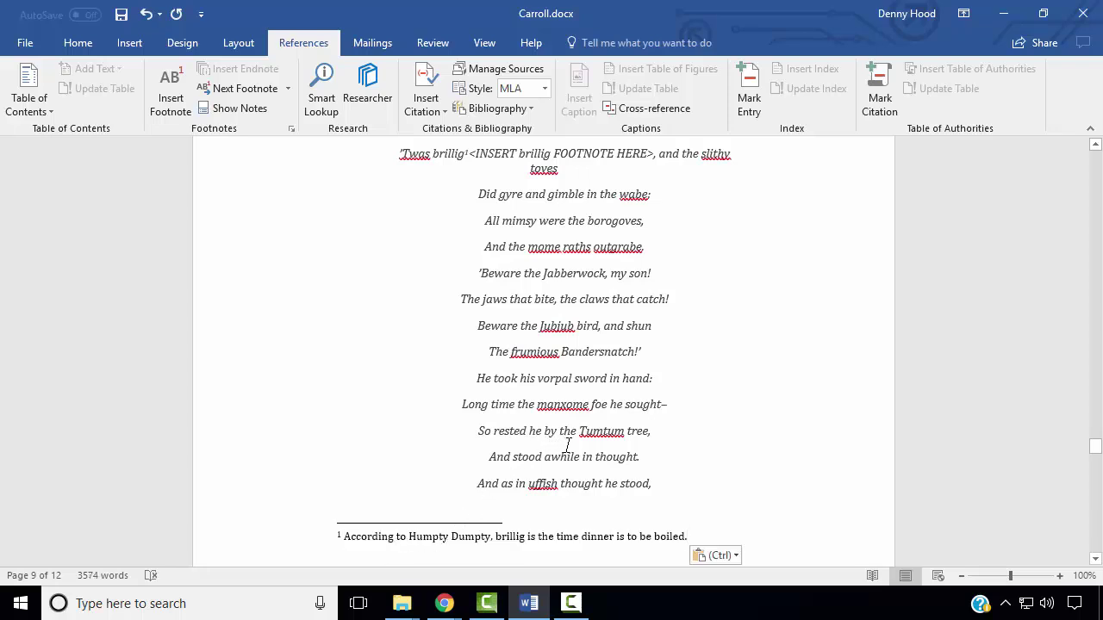
Delete the placeholder "<INSERT brillig FOOTNOTE HERE>" from the first line of the Jabberwocky poem.
{"action": "scroll", "coordinate": [570, 446], "scroll_direction": "up", "scroll_amount": 2}
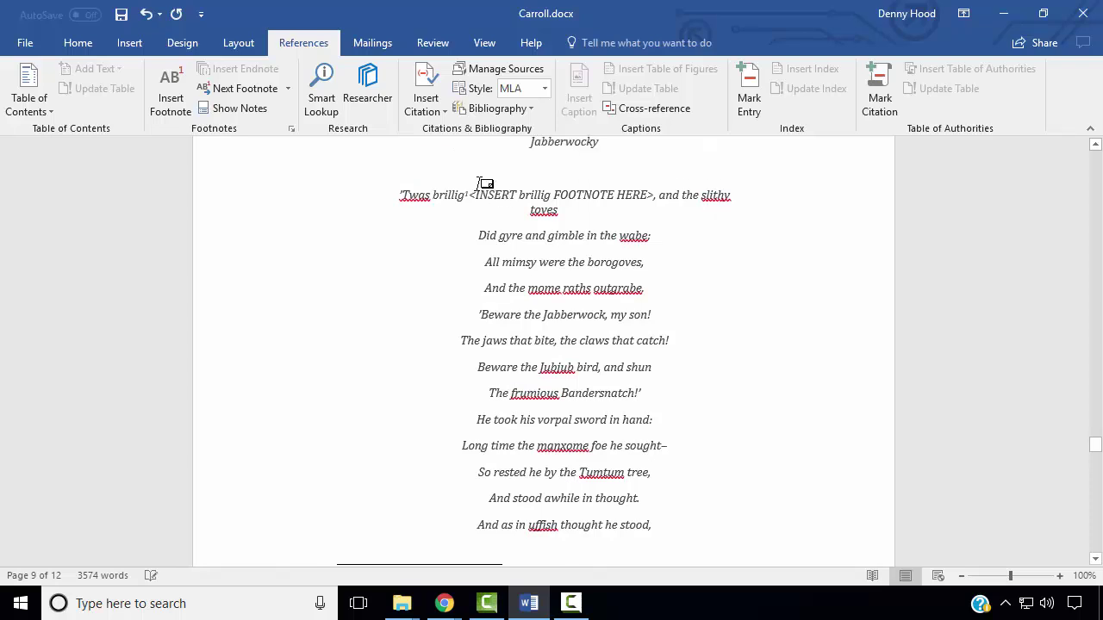
{"action": "left_click_drag", "start_coordinate": [479, 195], "coordinate": [652, 191]}
{"action": "left_click", "coordinate": [469, 194]}
{"action": "left_click", "coordinate": [654, 190]}
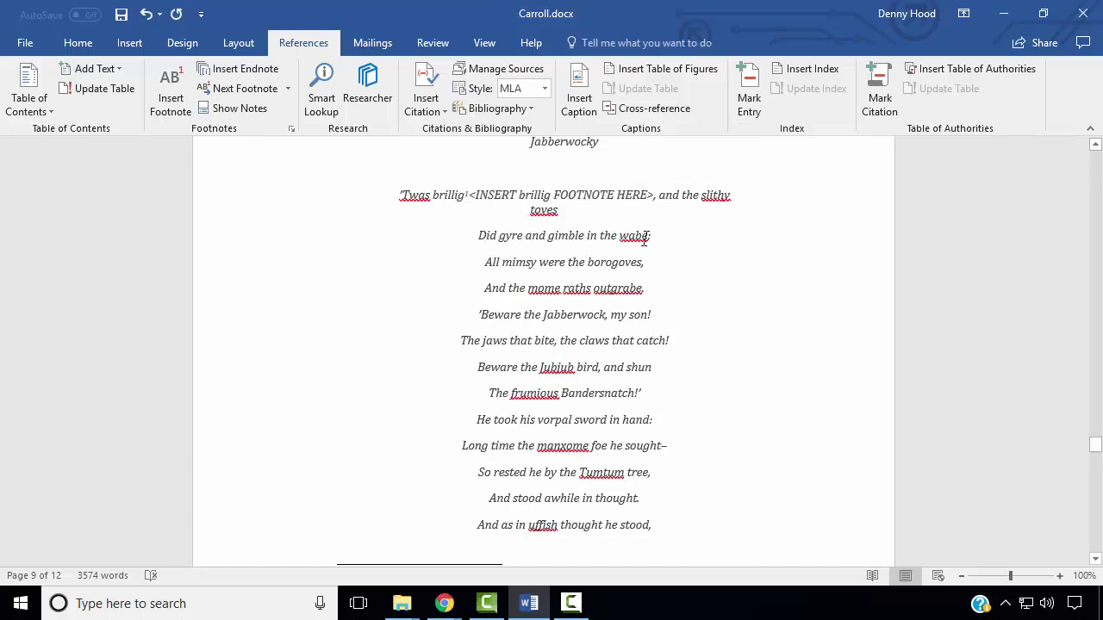
{"action": "key", "text": "BackSpace"}
{"action": "key", "text": "BackSpace"}
{"action": "key", "text": "BackSpace"}
{"action": "key", "text": "BackSpace"}
{"action": "key", "text": "BackSpace"}
{"action": "key", "text": "BackSpace"}
{"action": "key", "text": "BackSpace"}
{"action": "key", "text": "BackSpace"}
{"action": "key", "text": "BackSpace"}
{"action": "key", "text": "BackSpace"}
{"action": "key", "text": "BackSpace"}
{"action": "key", "text": "BackSpace"}
{"action": "key", "text": "BackSpace"}
{"action": "key", "text": "BackSpace"}
{"action": "key", "text": "BackSpace"}
{"action": "key", "text": "BackSpace"}
{"action": "key", "text": "BackSpace"}
{"action": "key", "text": "BackSpace"}
{"action": "key", "text": "BackSpace"}
{"action": "key", "text": "BackSpace"}
{"action": "key", "text": "BackSpace"}
{"action": "key", "text": "BackSpace"}
{"action": "key", "text": "BackSpace"}
{"action": "key", "text": "BackSpace"}
{"action": "key", "text": "BackSpace"}
{"action": "key", "text": "BackSpace"}
{"action": "key", "text": "BackSpace"}
{"action": "key", "text": "BackSpace"}
{"action": "key", "text": "BackSpace"}
{"action": "key", "text": "BackSpace"}
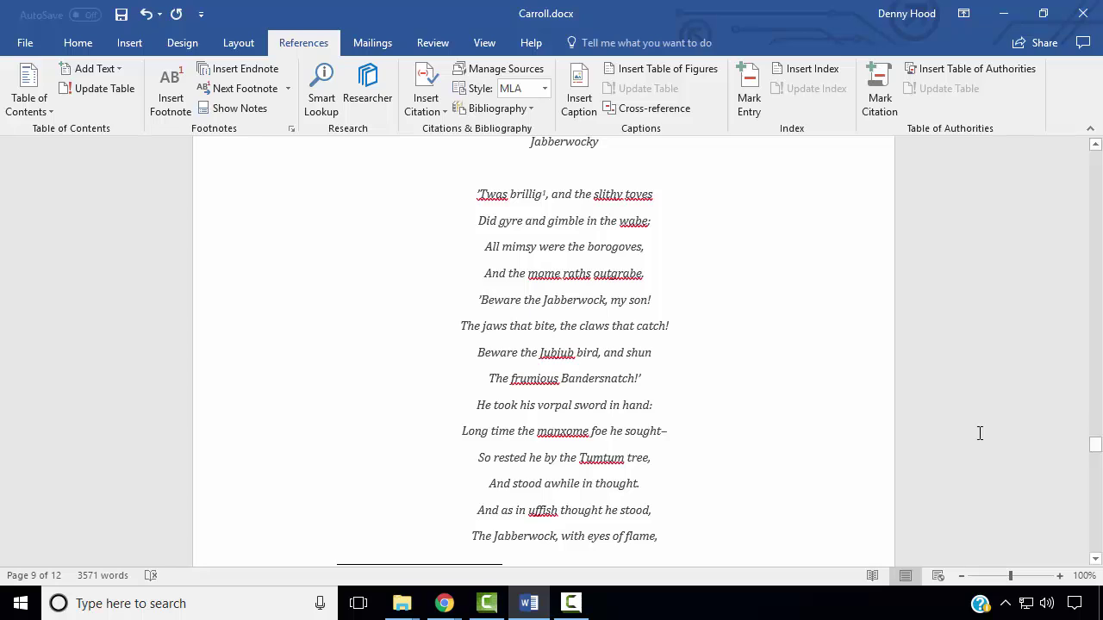
Add a footnote to "chortled" in the poem reading "The first use of the word "chortled" in the English language.".
{"action": "left_click", "coordinate": [444, 603]}
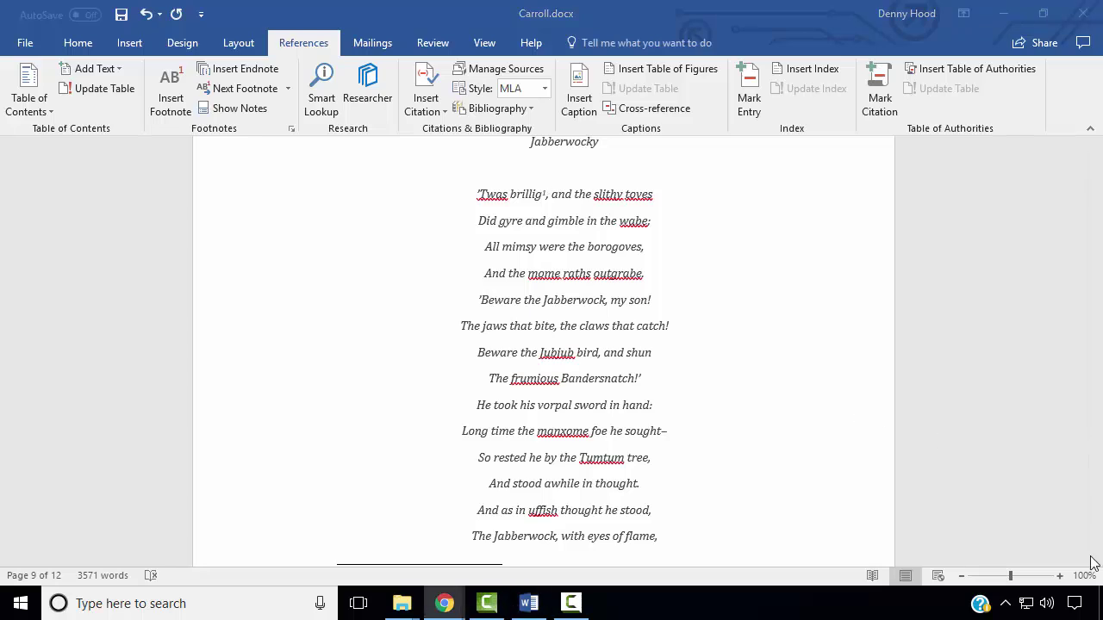
{"action": "scroll", "coordinate": [672, 480], "scroll_direction": "down", "scroll_amount": 5}
{"action": "scroll", "coordinate": [688, 483], "scroll_direction": "down", "scroll_amount": 5}
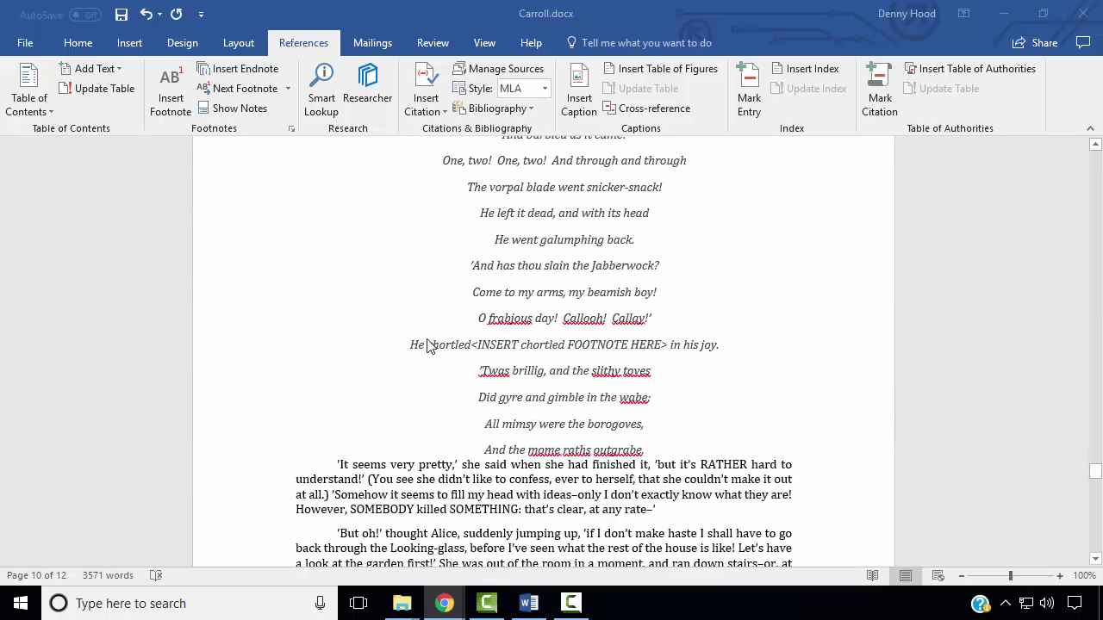
{"action": "left_click", "coordinate": [430, 345]}
{"action": "left_click_drag", "start_coordinate": [429, 344], "coordinate": [473, 345]}
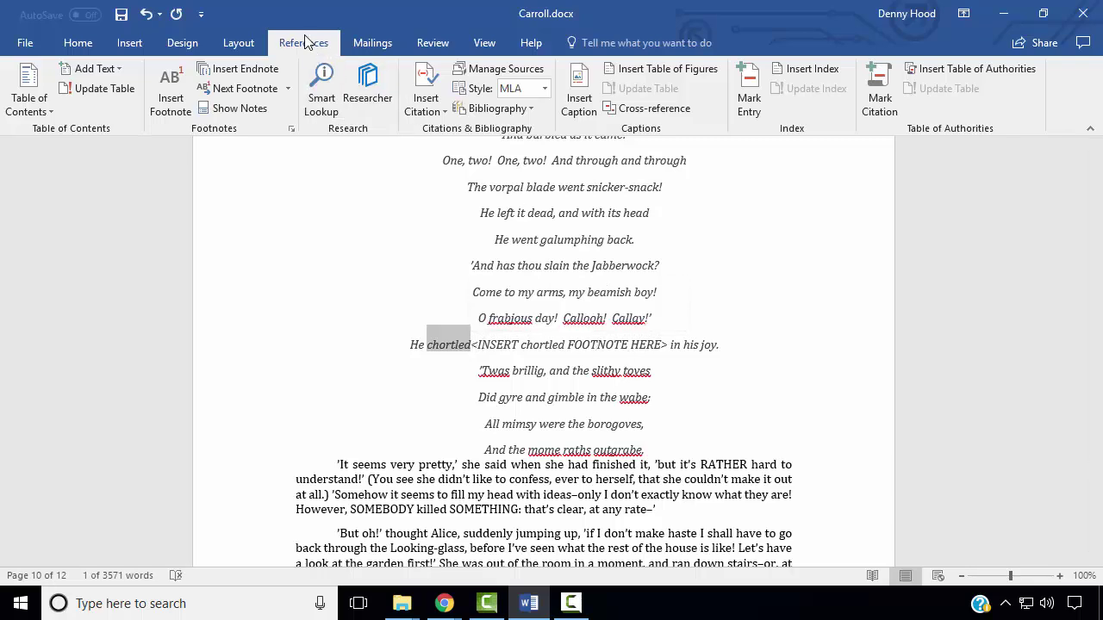
{"action": "left_click", "coordinate": [165, 96]}
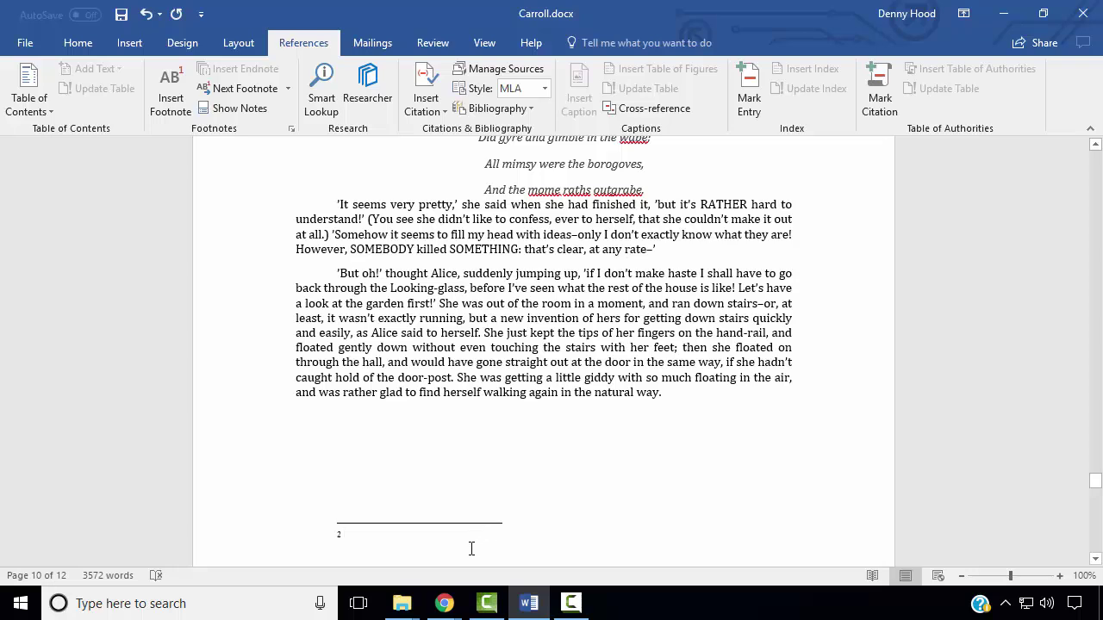
{"action": "type", "text": "The first use of the word \"chortled\" in the English language."}
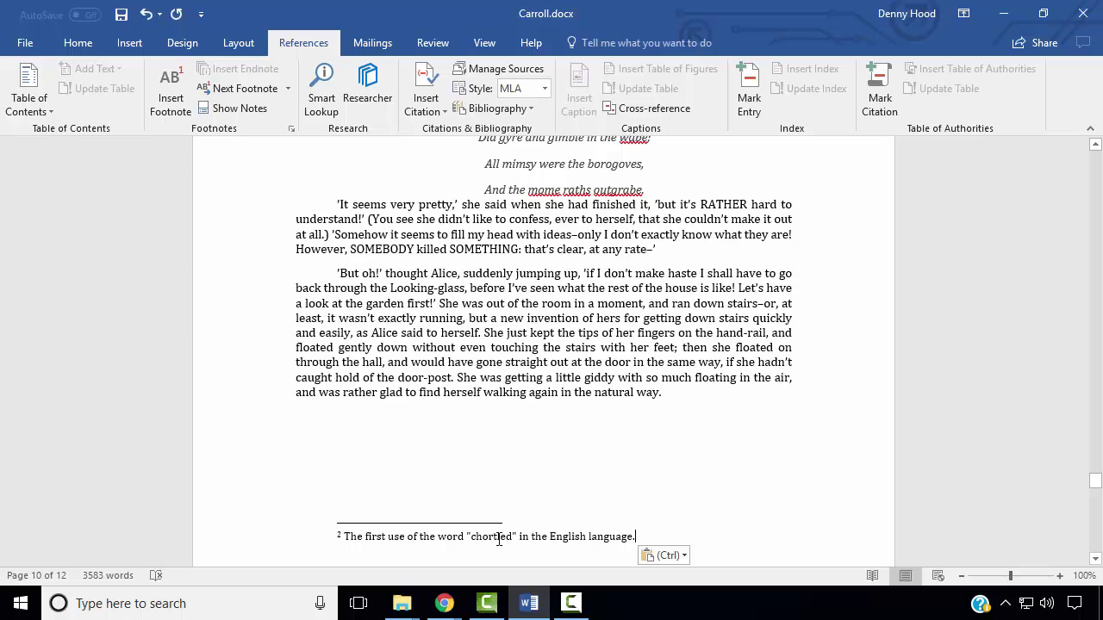
Delete the placeholder "<INSERT chortled FOOTNOTE HERE>" from the "He chortled in his joy" line.
{"action": "scroll", "coordinate": [491, 552], "scroll_direction": "up", "scroll_amount": 4}
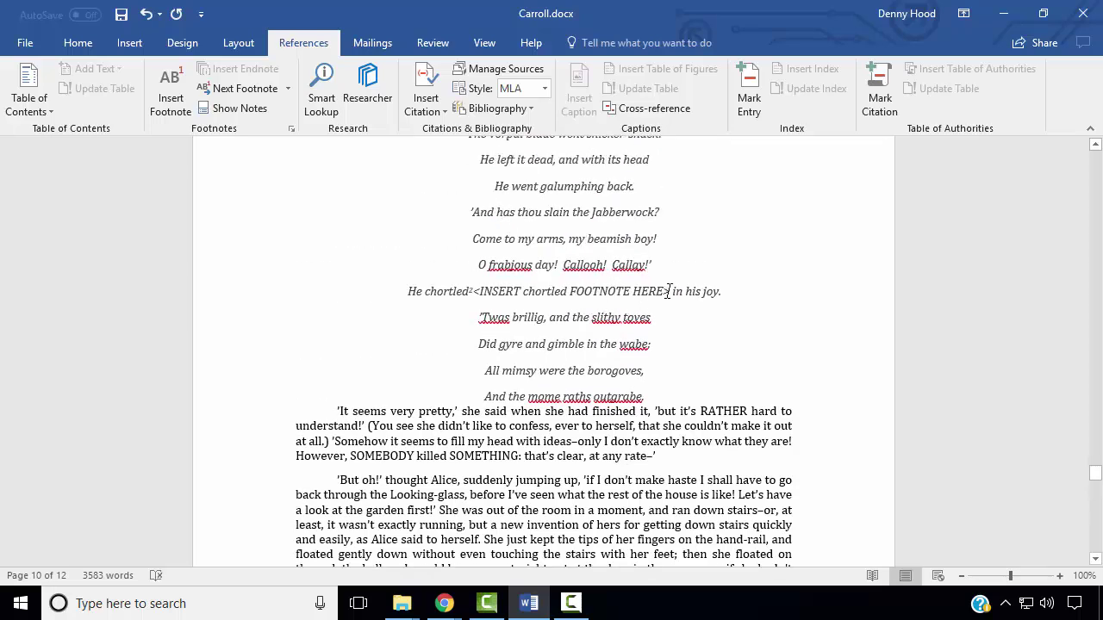
{"action": "left_click", "coordinate": [673, 292]}
{"action": "key", "text": "BackSpace"}
{"action": "key", "text": "BackSpace"}
{"action": "key", "text": "BackSpace"}
{"action": "key", "text": "BackSpace"}
{"action": "key", "text": "BackSpace"}
{"action": "key", "text": "BackSpace"}
{"action": "key", "text": "BackSpace"}
{"action": "key", "text": "BackSpace"}
{"action": "key", "text": "BackSpace"}
{"action": "key", "text": "BackSpace"}
{"action": "key", "text": "BackSpace"}
{"action": "key", "text": "BackSpace"}
{"action": "key", "text": "BackSpace"}
{"action": "key", "text": "BackSpace"}
{"action": "key", "text": "BackSpace"}
{"action": "key", "text": "BackSpace"}
{"action": "key", "text": "BackSpace"}
{"action": "key", "text": "BackSpace"}
{"action": "key", "text": "BackSpace"}
{"action": "key", "text": "BackSpace"}
{"action": "key", "text": "BackSpace"}
{"action": "key", "text": "BackSpace"}
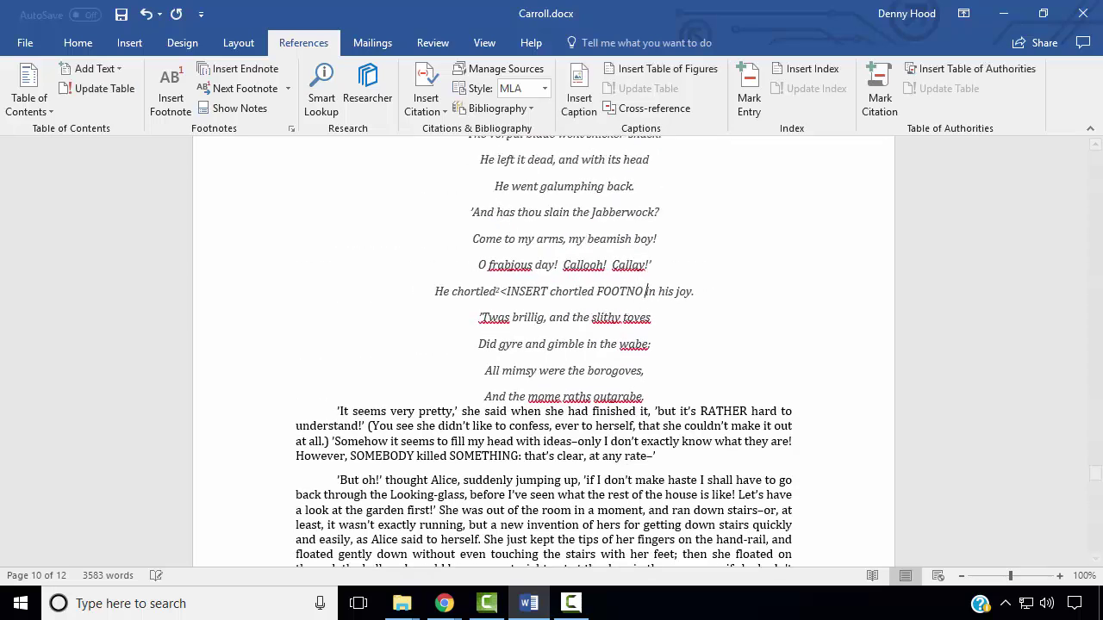
{"action": "key", "text": "BackSpace"}
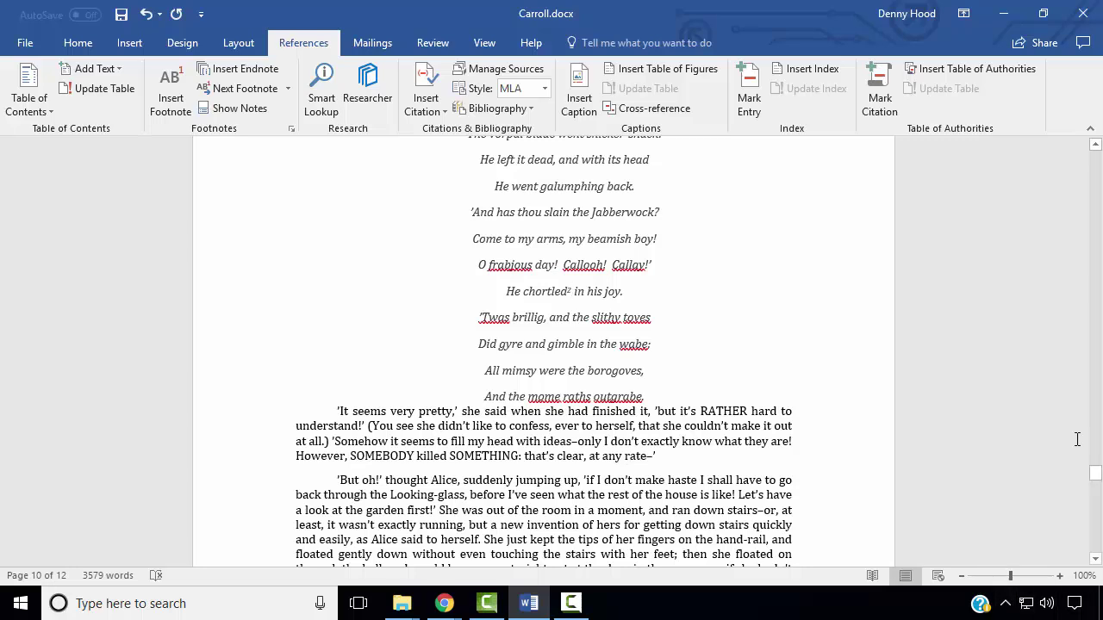
Insert an endnote after "full title of the book." above The Kittens, reading "Through the Looking-Glass, and What Alice Found There.".
{"action": "left_click_drag", "start_coordinate": [1095, 473], "coordinate": [1093, 233]}
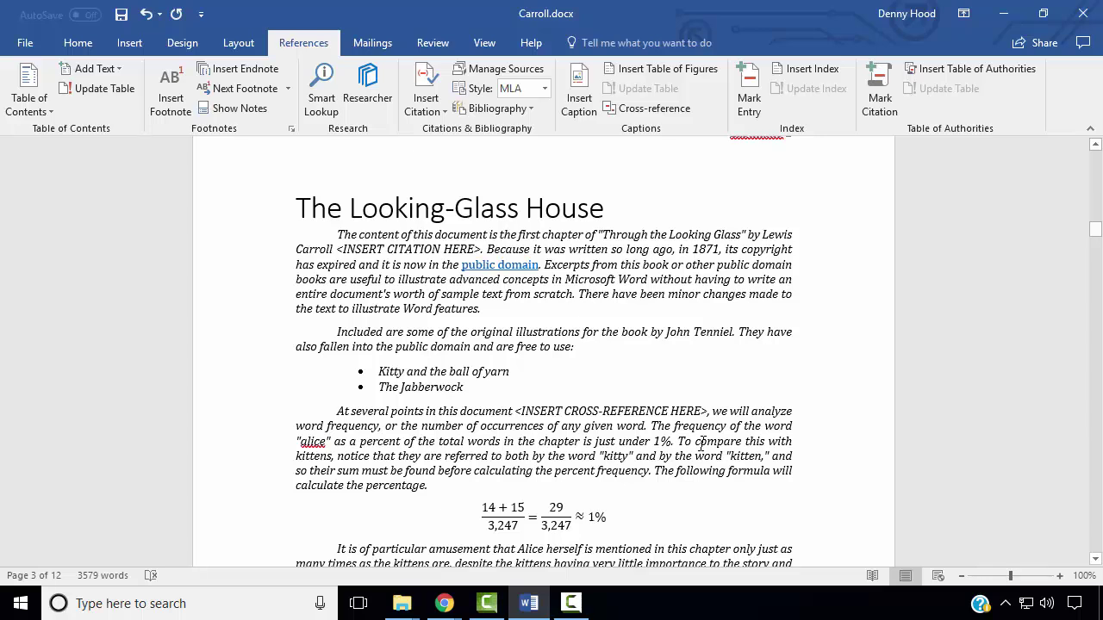
{"action": "scroll", "coordinate": [701, 444], "scroll_direction": "down", "scroll_amount": 3}
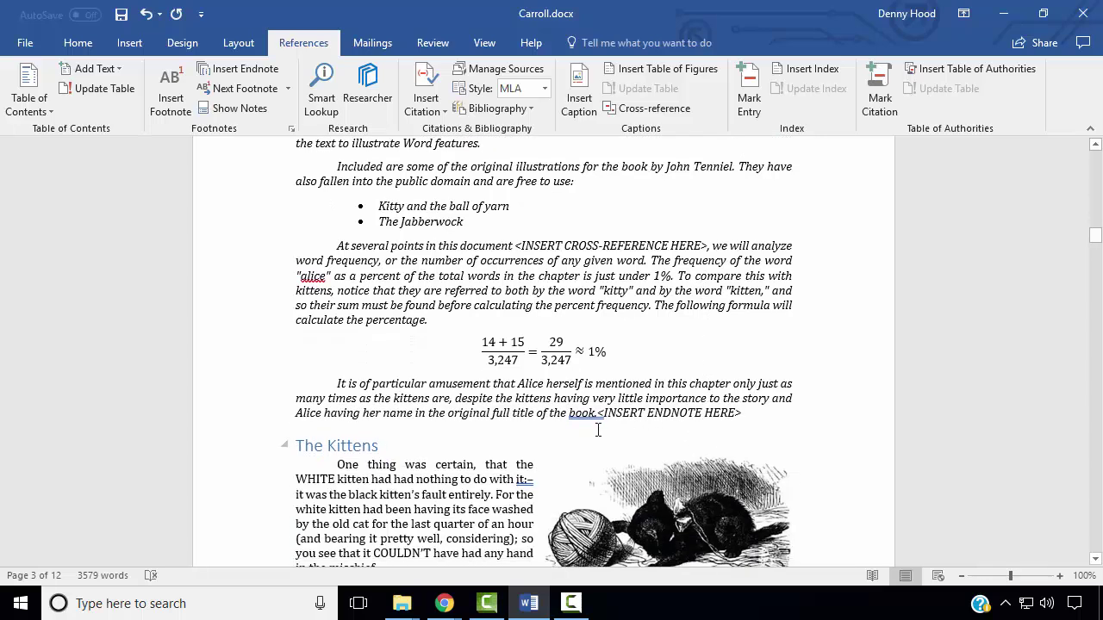
{"action": "left_click", "coordinate": [599, 415]}
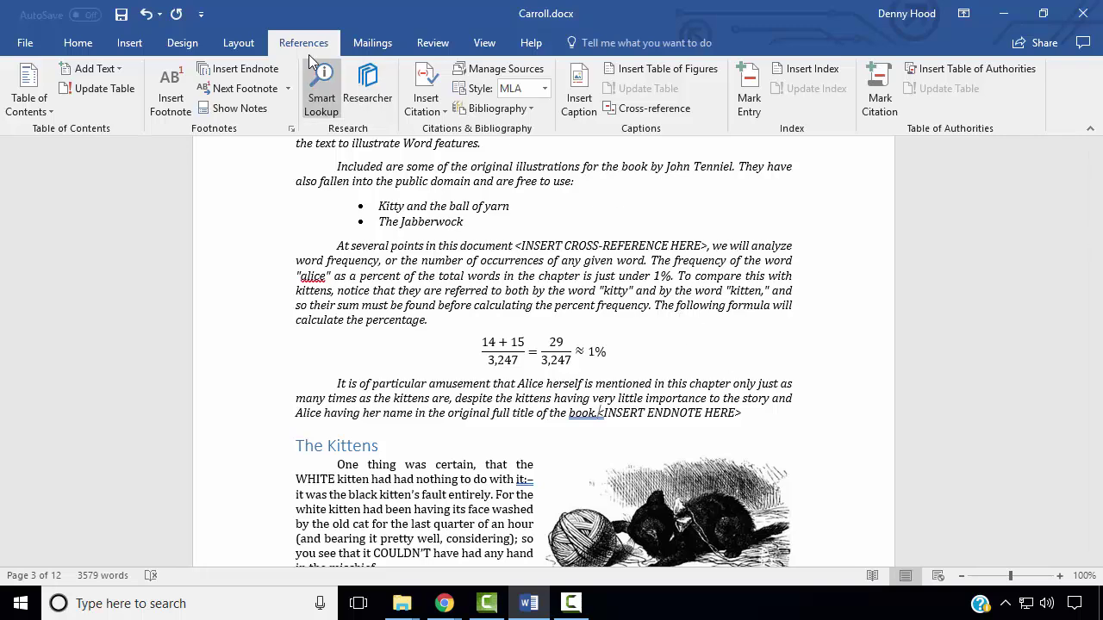
{"action": "left_click", "coordinate": [250, 76]}
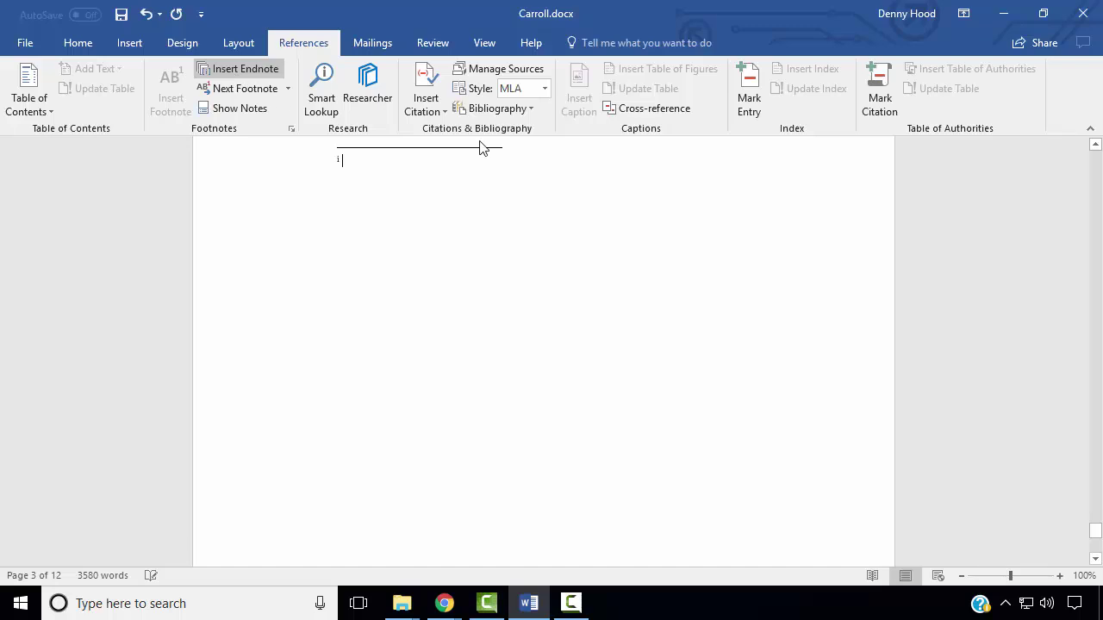
{"action": "left_click", "coordinate": [444, 603]}
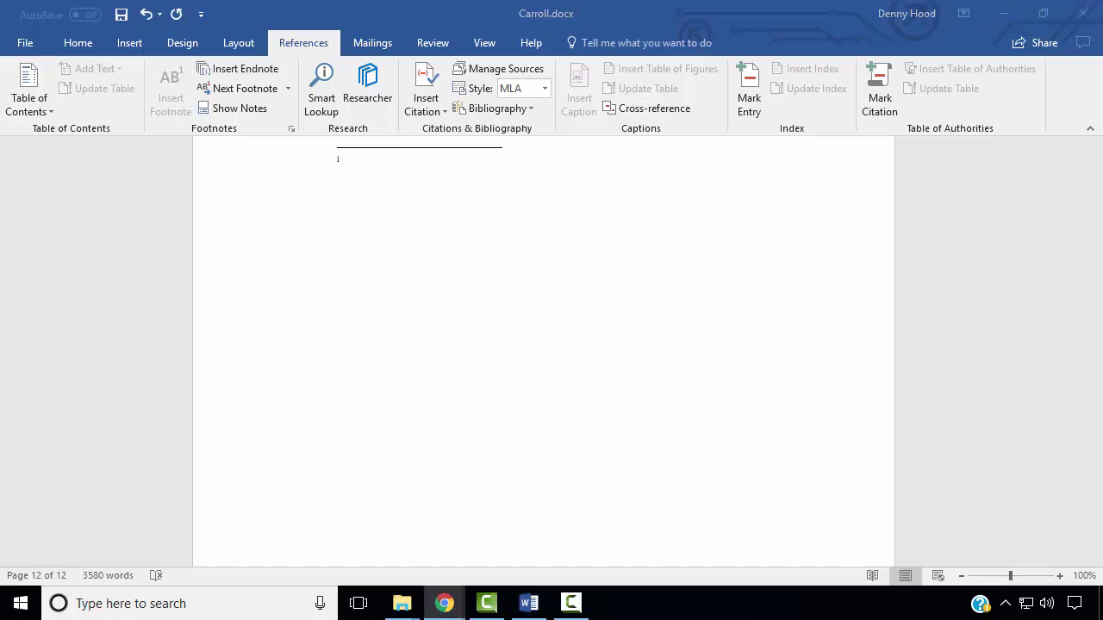
{"action": "left_click", "coordinate": [483, 224]}
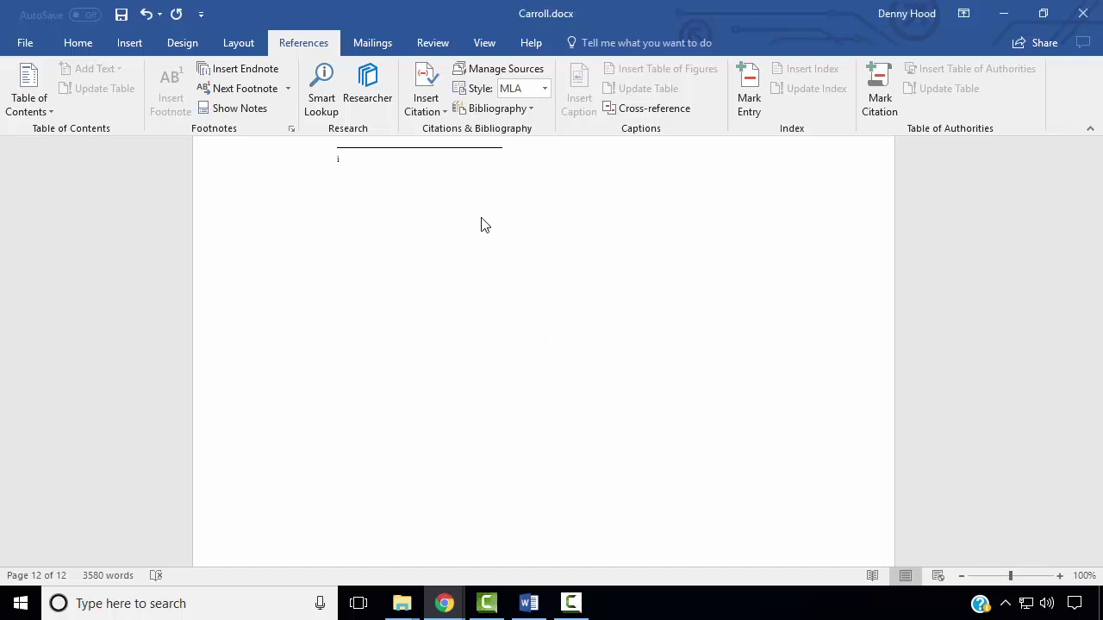
{"action": "type", "text": "Through the Looking-Glass, and What Alice Found There."}
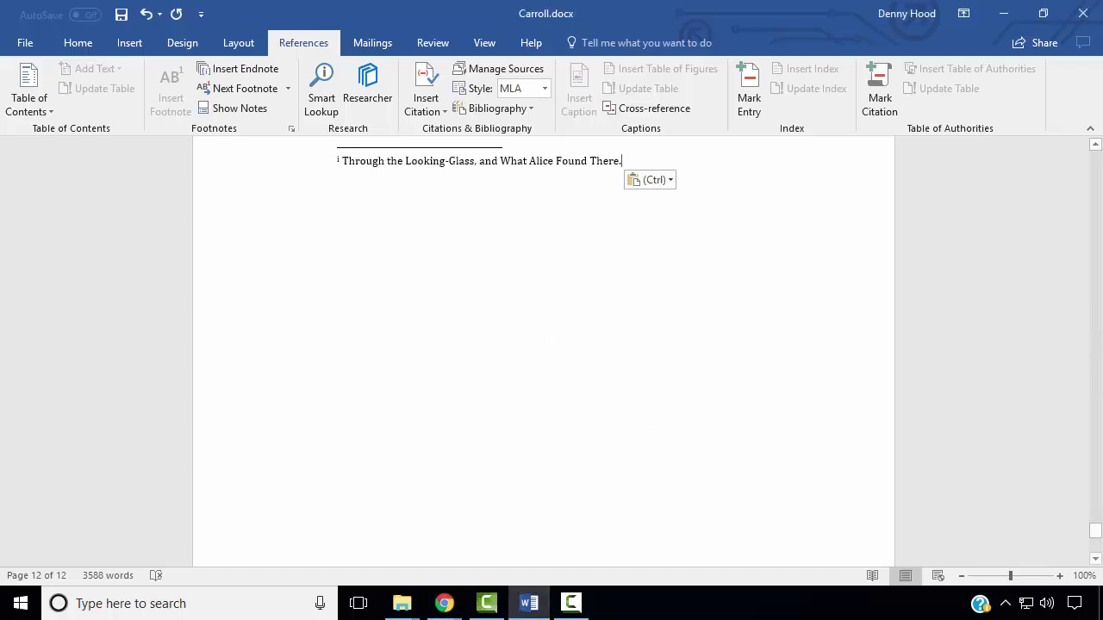
Delete the placeholder "<INSERT ENDNOTE HERE>" after "full title of the book." above The Kittens heading.
{"action": "left_click_drag", "start_coordinate": [1098, 545], "coordinate": [754, 390]}
{"action": "scroll", "coordinate": [754, 391], "scroll_direction": "up", "scroll_amount": 5}
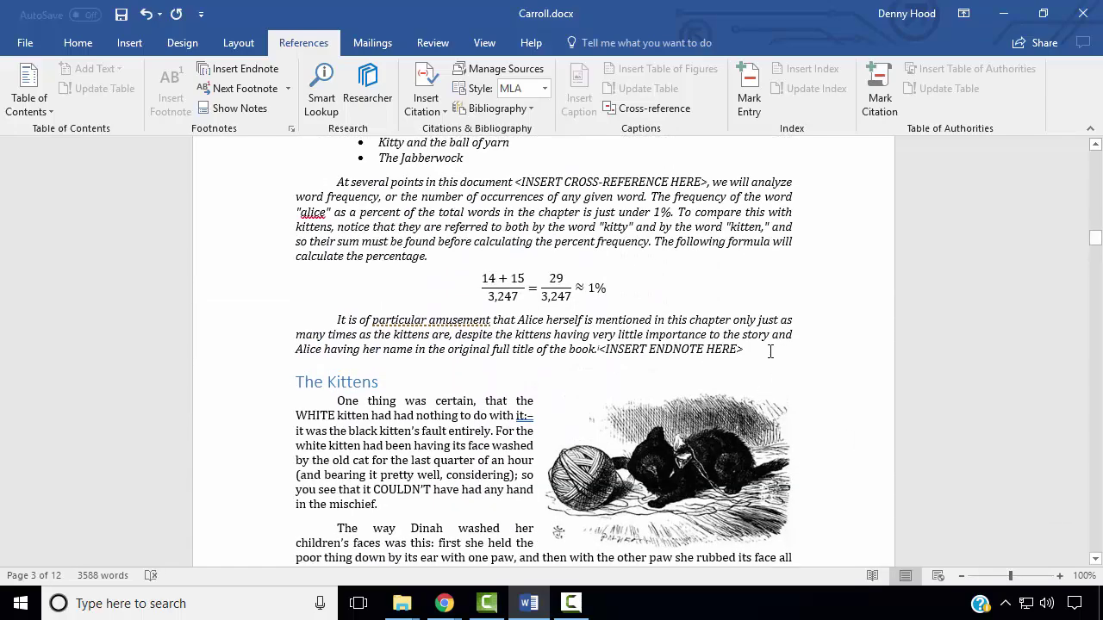
{"action": "left_click", "coordinate": [766, 353]}
{"action": "key", "text": "BackSpace"}
{"action": "key", "text": "BackSpace"}
{"action": "key", "text": "BackSpace"}
{"action": "key", "text": "BackSpace"}
{"action": "key", "text": "BackSpace"}
{"action": "key", "text": "BackSpace"}
{"action": "key", "text": "BackSpace"}
{"action": "key", "text": "BackSpace"}
{"action": "key", "text": "BackSpace"}
{"action": "key", "text": "BackSpace"}
{"action": "key", "text": "BackSpace"}
{"action": "key", "text": "BackSpace"}
{"action": "key", "text": "BackSpace"}
{"action": "key", "text": "BackSpace"}
{"action": "key", "text": "BackSpace"}
{"action": "key", "text": "BackSpace"}
{"action": "key", "text": "BackSpace"}
{"action": "key", "text": "BackSpace"}
{"action": "key", "text": "BackSpace"}
{"action": "key", "text": "BackSpace"}
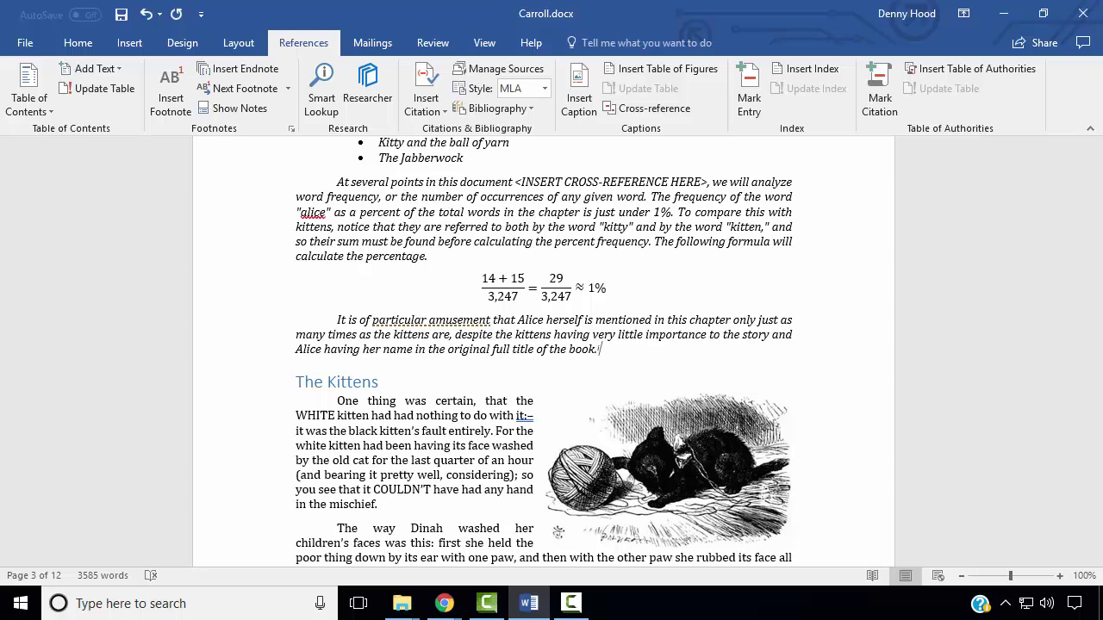
Caption the kitten picture below the image with the Illustration label, reading "Illustration 1: Kitten playing with yarn".
{"action": "left_click", "coordinate": [729, 479]}
{"action": "right_click", "coordinate": [737, 477]}
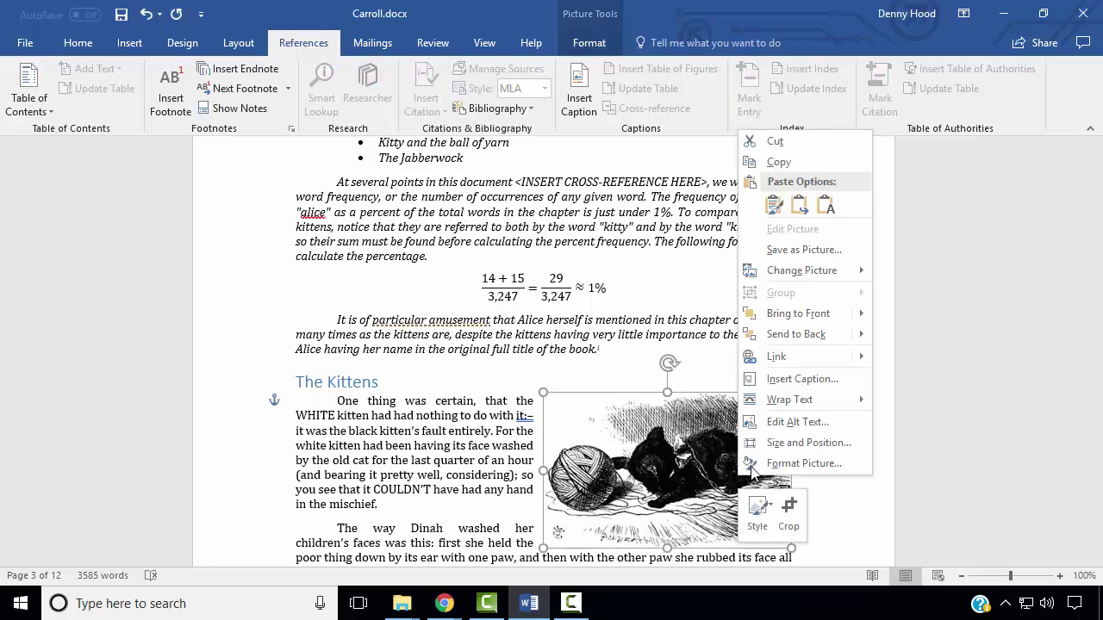
{"action": "left_click", "coordinate": [810, 379]}
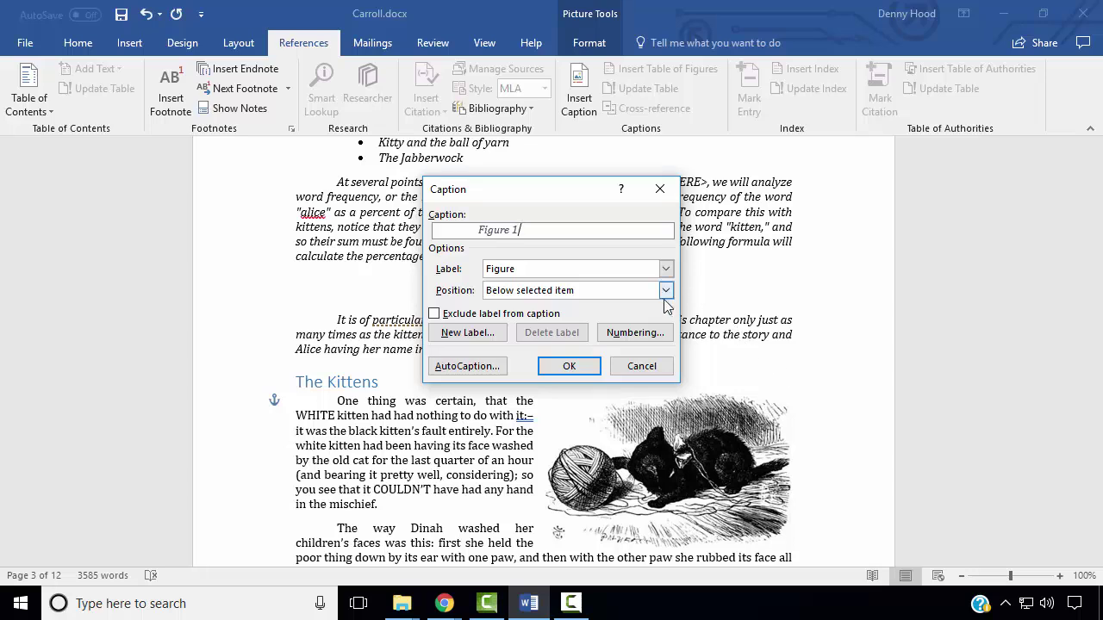
{"action": "left_click", "coordinate": [666, 269]}
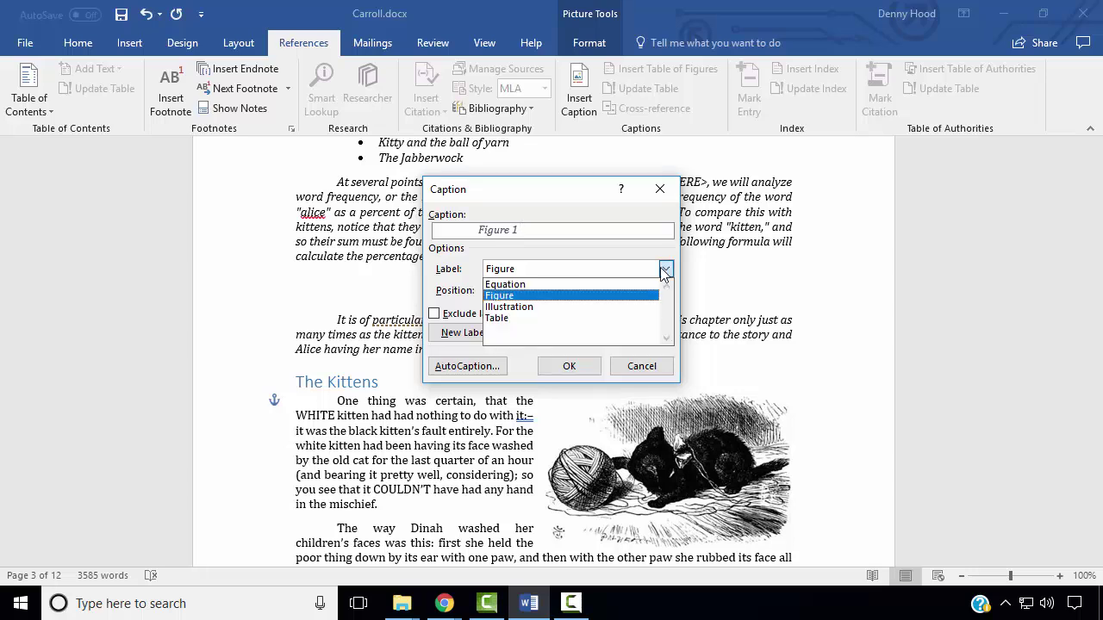
{"action": "left_click", "coordinate": [529, 307]}
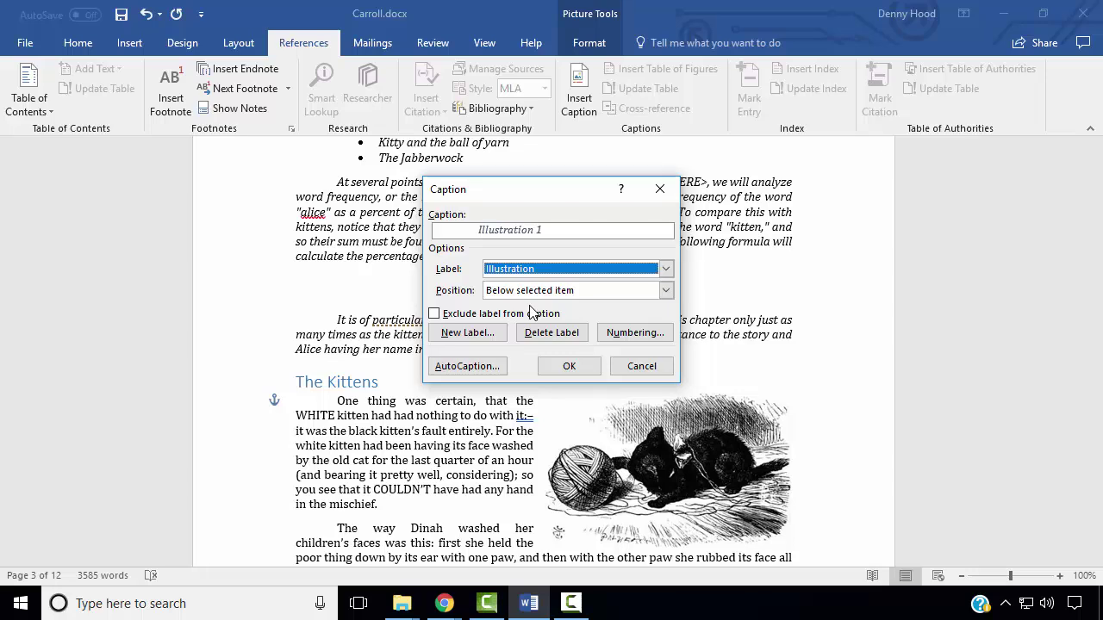
{"action": "left_click", "coordinate": [567, 230]}
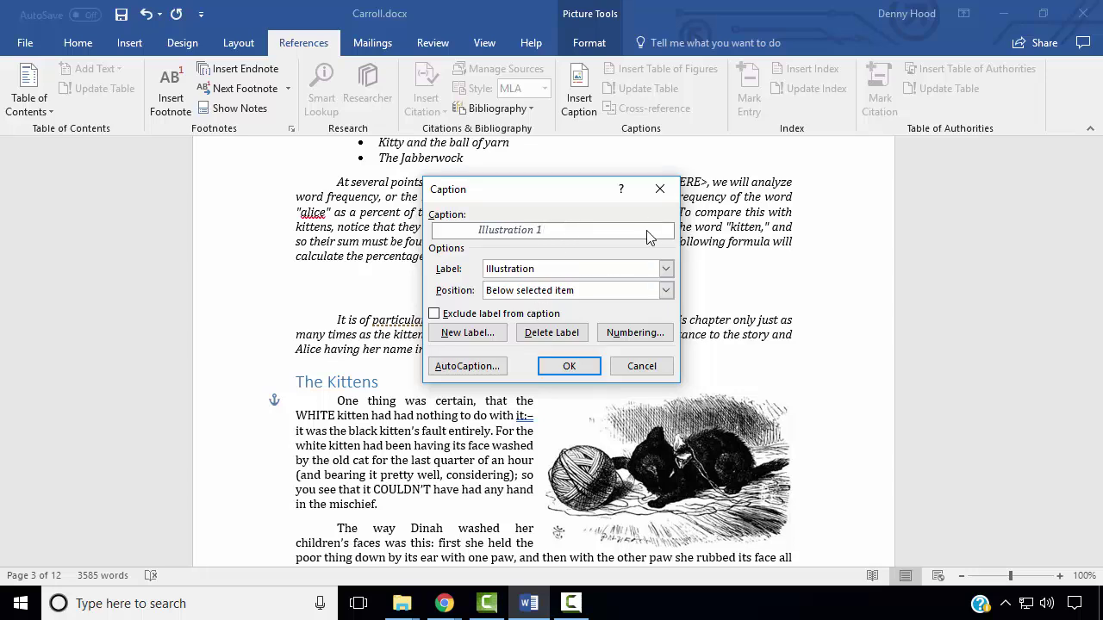
{"action": "type", "text": ": Kitten playing with yarn"}
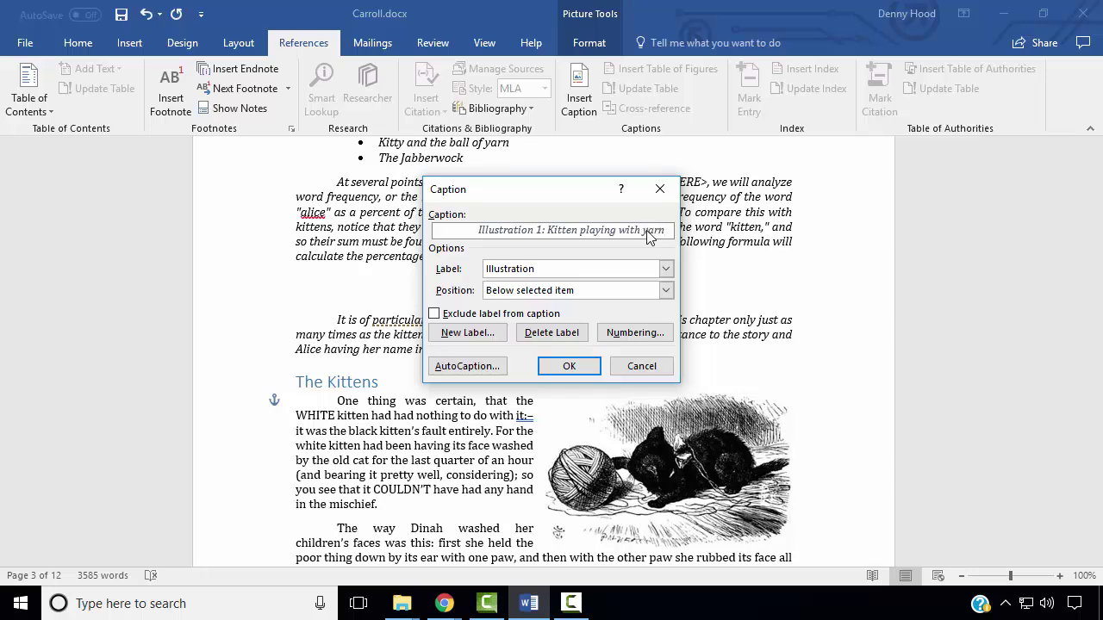
{"action": "left_click", "coordinate": [569, 366]}
Add the caption "Illustration 2: The Jabberwock" below the winged monster picture beside the King's dialogue.
{"action": "scroll", "coordinate": [810, 391], "scroll_direction": "down", "scroll_amount": 3}
{"action": "scroll", "coordinate": [803, 428], "scroll_direction": "down", "scroll_amount": 5}
{"action": "scroll", "coordinate": [821, 428], "scroll_direction": "down", "scroll_amount": 18}
{"action": "scroll", "coordinate": [820, 419], "scroll_direction": "down", "scroll_amount": 20}
{"action": "scroll", "coordinate": [820, 420], "scroll_direction": "down", "scroll_amount": 20}
{"action": "scroll", "coordinate": [819, 419], "scroll_direction": "down", "scroll_amount": 16}
{"action": "left_click", "coordinate": [379, 352]}
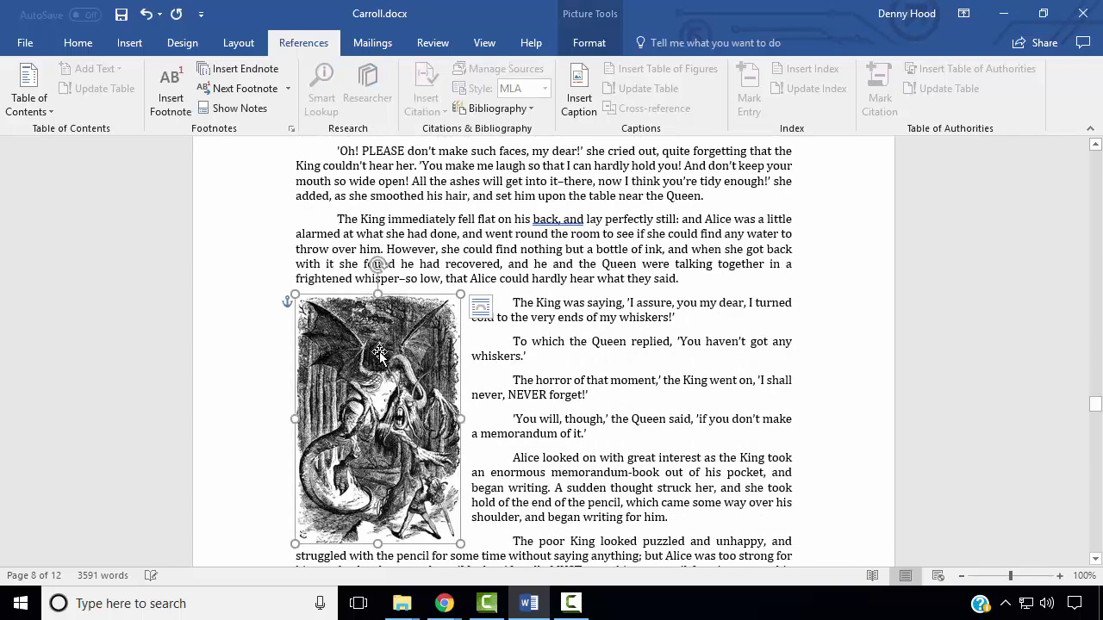
{"action": "right_click", "coordinate": [379, 352]}
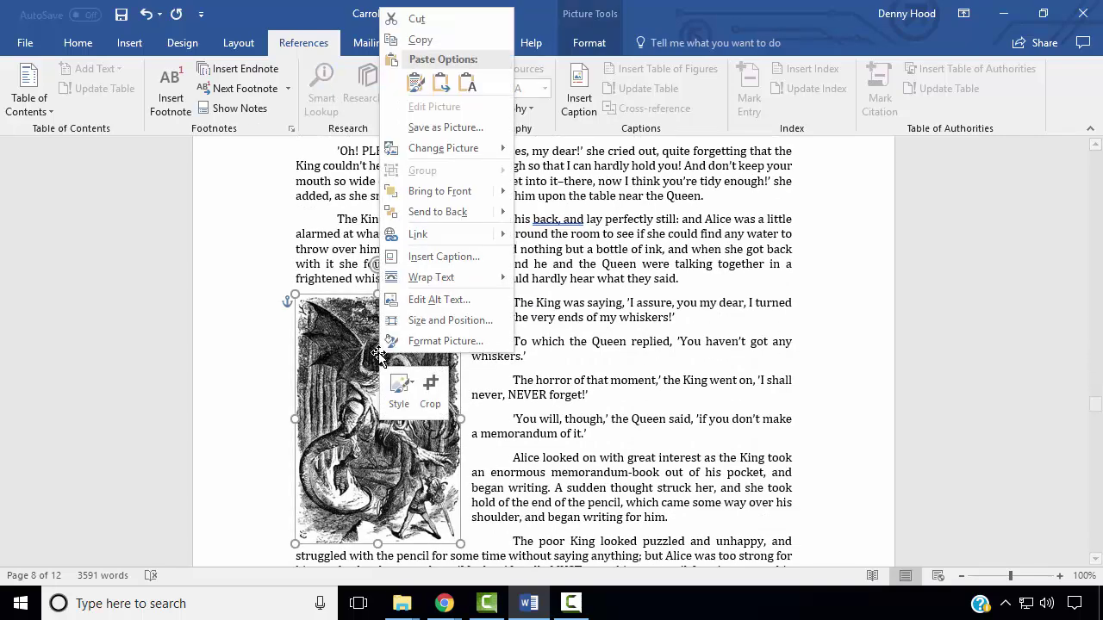
{"action": "left_click", "coordinate": [436, 258]}
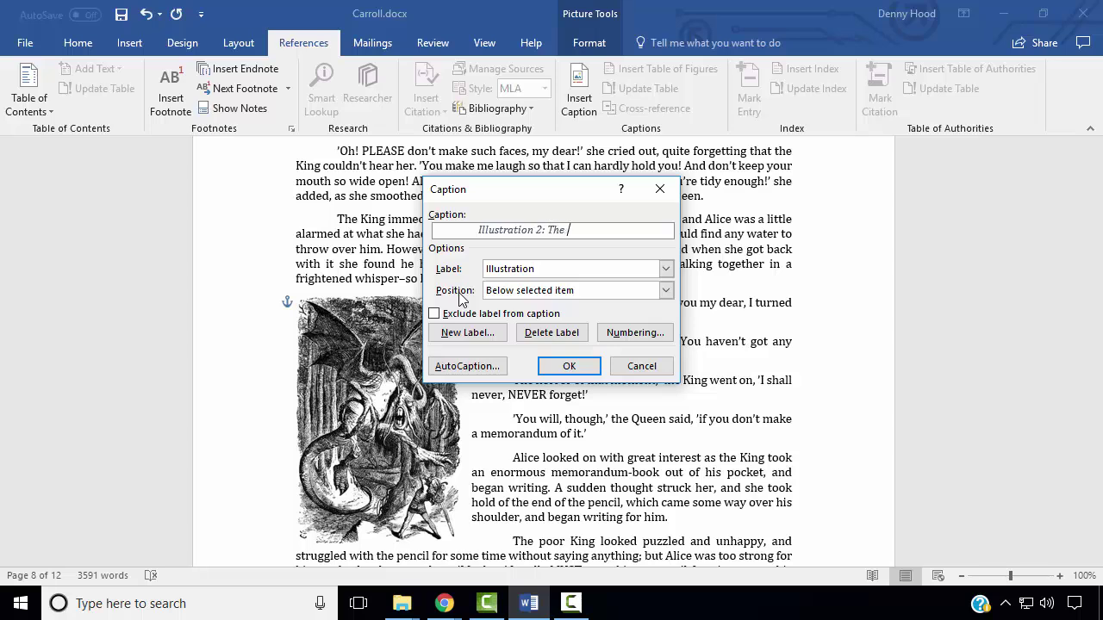
{"action": "type", "text": "berwock"}
{"action": "left_click", "coordinate": [579, 367]}
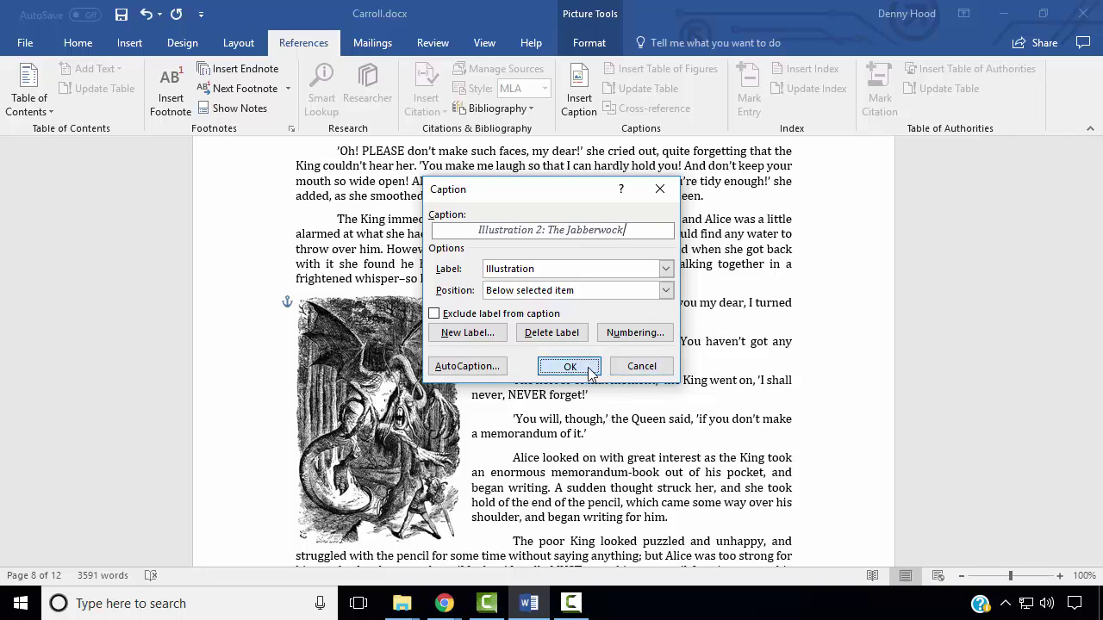
Caption the "Frequencies of Top 10 Words" chart below the item with the Figure label, reading "Figure 1: Word frequencies".
{"action": "scroll", "coordinate": [623, 343], "scroll_direction": "up", "scroll_amount": 4}
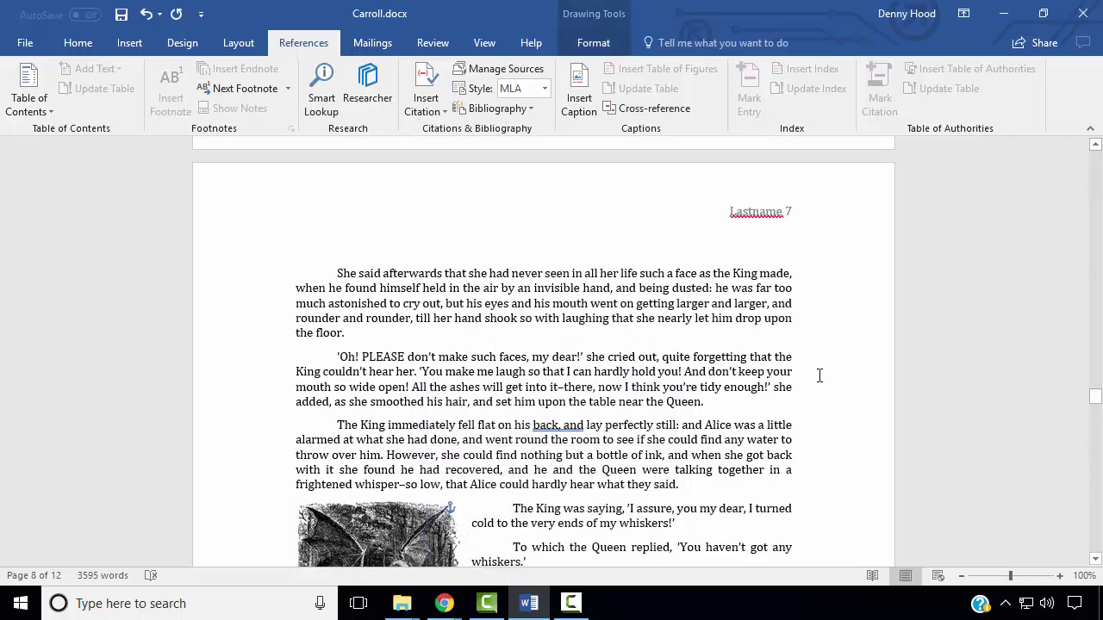
{"action": "left_click_drag", "start_coordinate": [1094, 416], "coordinate": [1095, 342]}
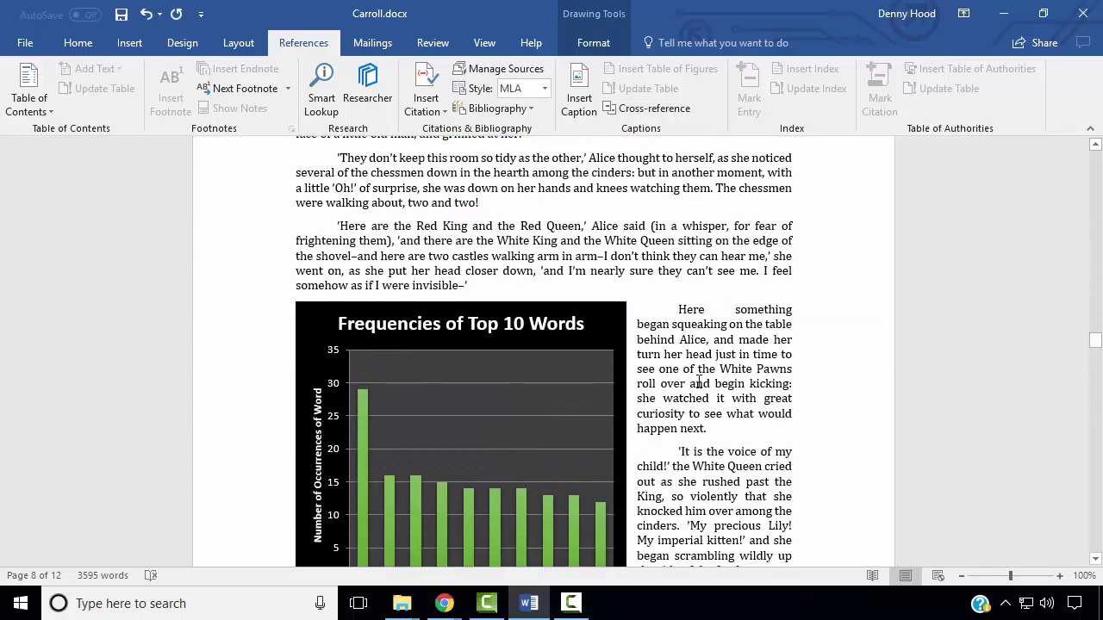
{"action": "left_click", "coordinate": [604, 317]}
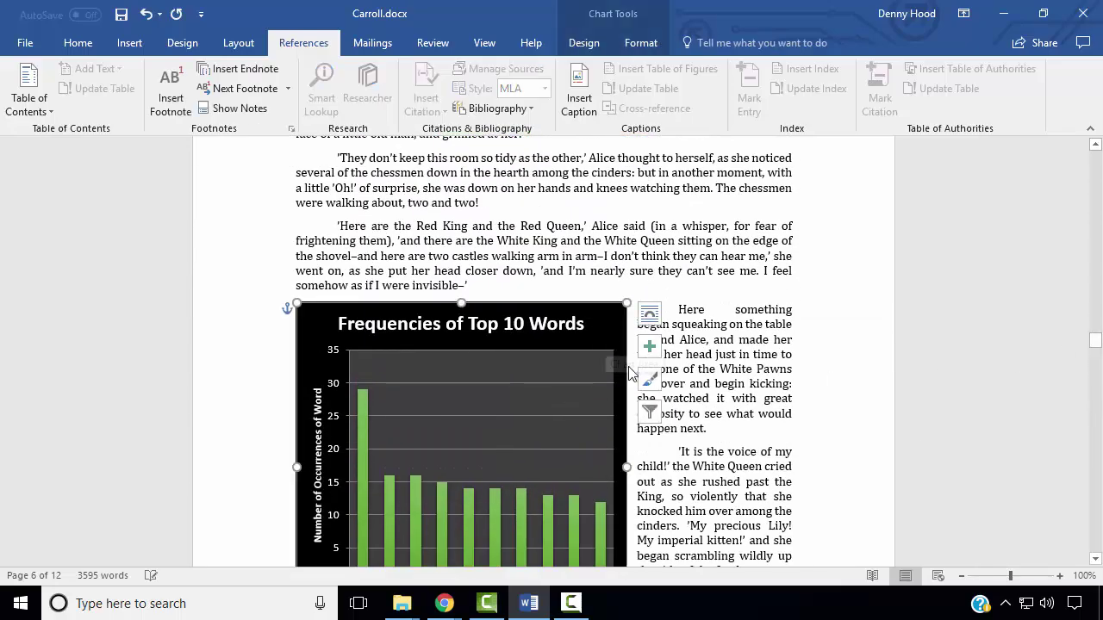
{"action": "scroll", "coordinate": [963, 411], "scroll_direction": "down", "scroll_amount": 1}
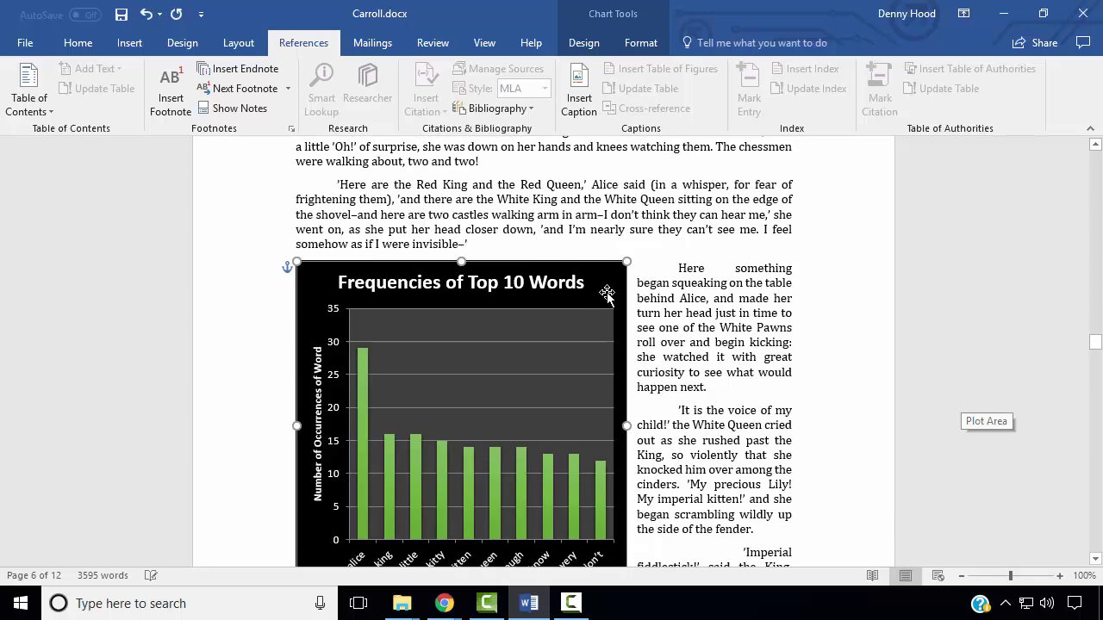
{"action": "right_click", "coordinate": [612, 287]}
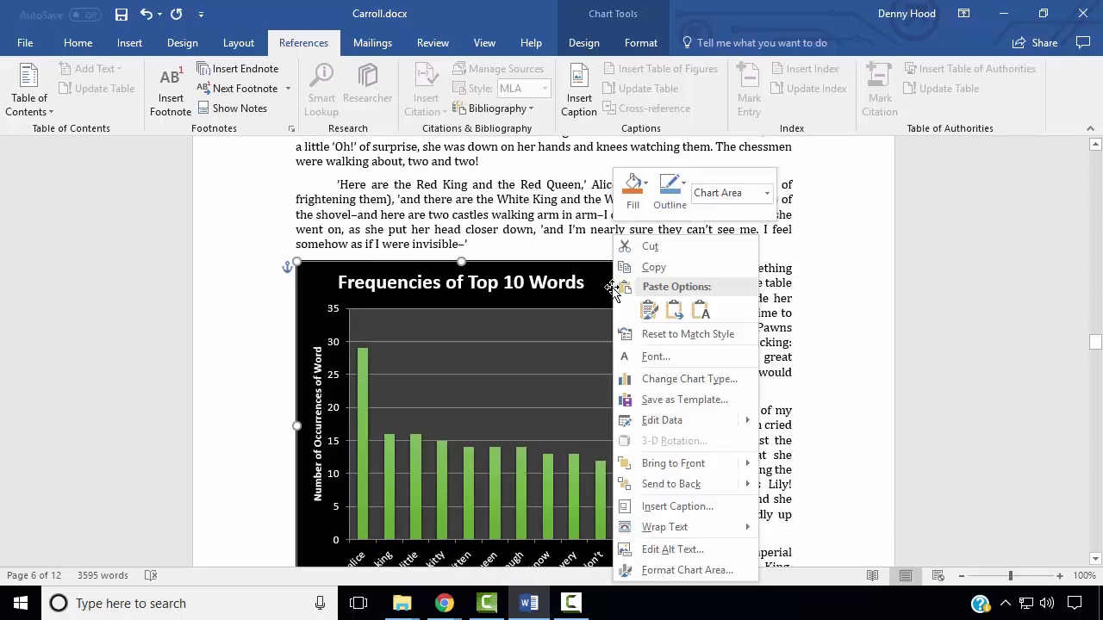
{"action": "left_click", "coordinate": [659, 507]}
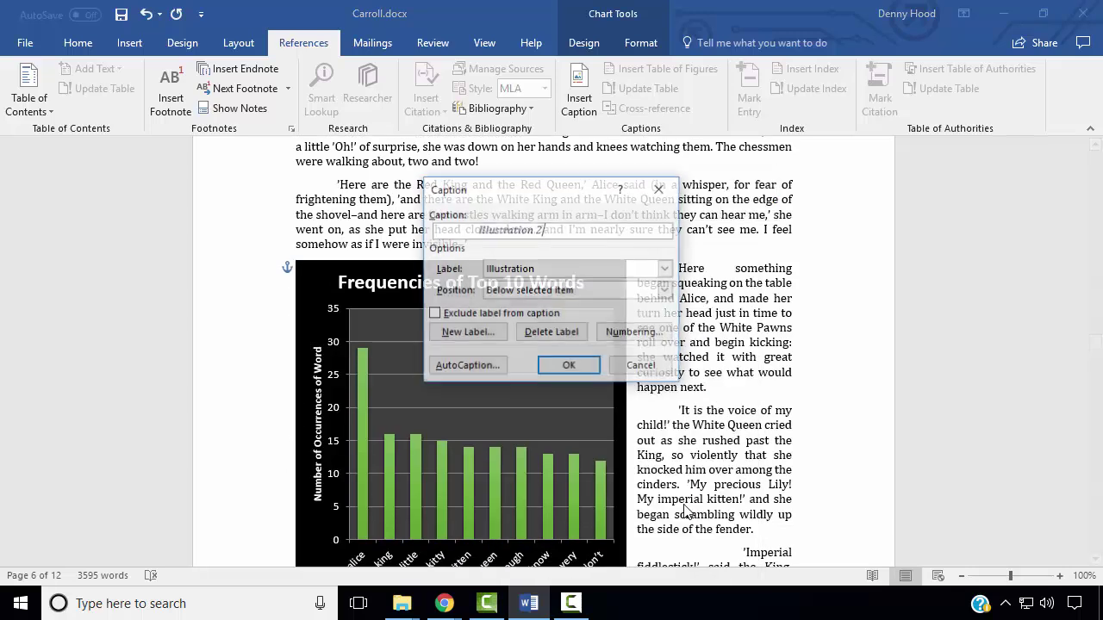
{"action": "left_click", "coordinate": [666, 269]}
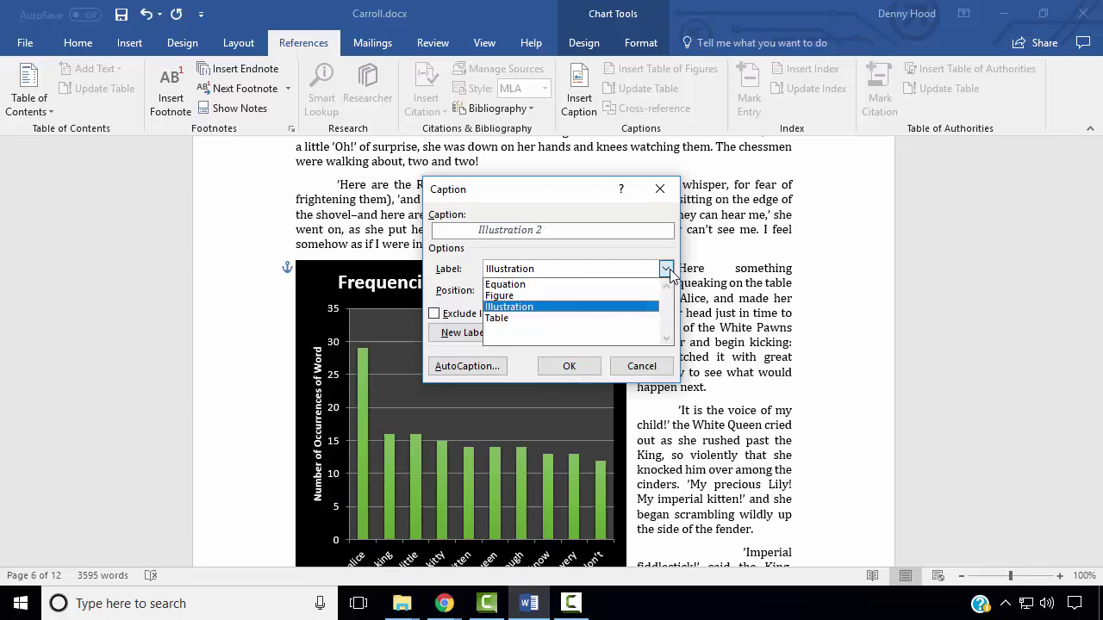
{"action": "left_click", "coordinate": [555, 298]}
{"action": "left_click", "coordinate": [557, 234]}
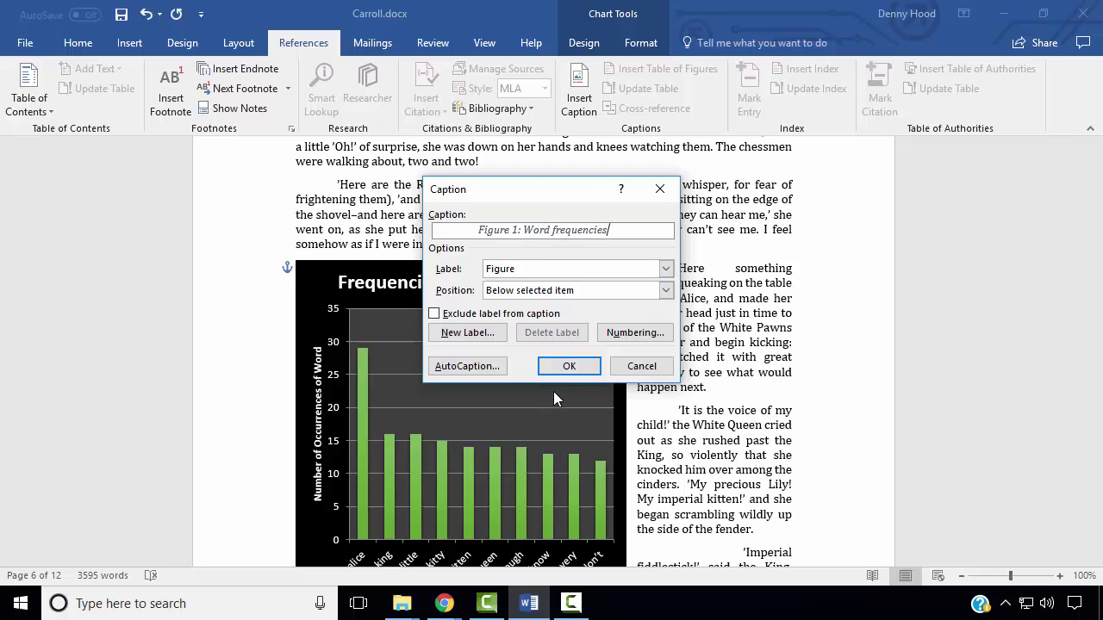
{"action": "left_click", "coordinate": [570, 367]}
Add the caption "Figure 2: Letter frequencies" below the Letter Frequency pie chart and center it.
{"action": "scroll", "coordinate": [973, 448], "scroll_direction": "down", "scroll_amount": 5}
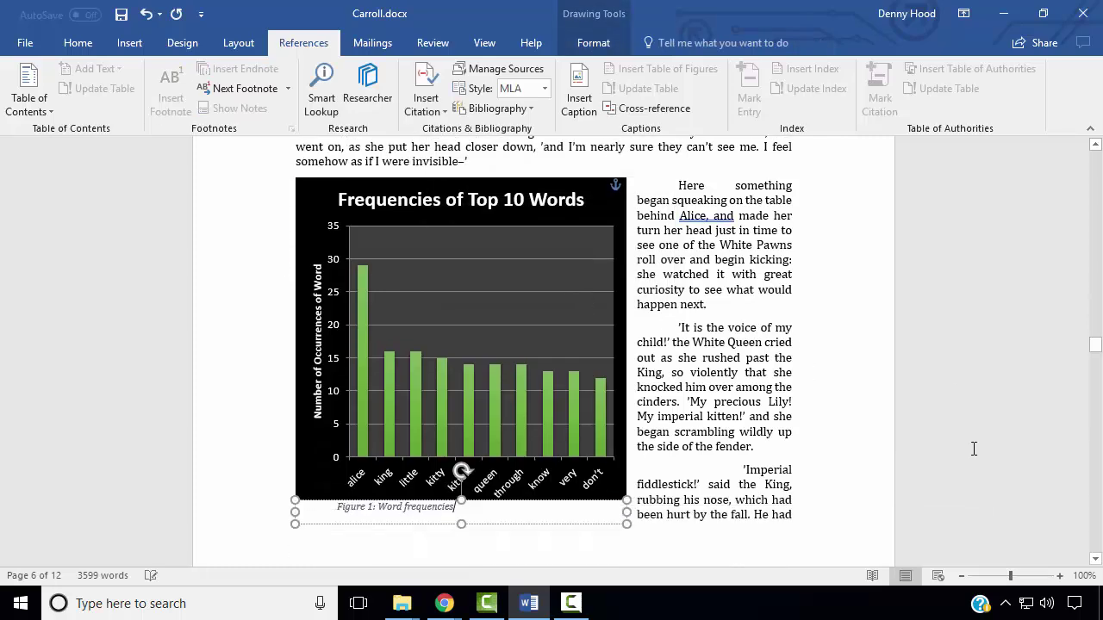
{"action": "scroll", "coordinate": [974, 448], "scroll_direction": "down", "scroll_amount": 15}
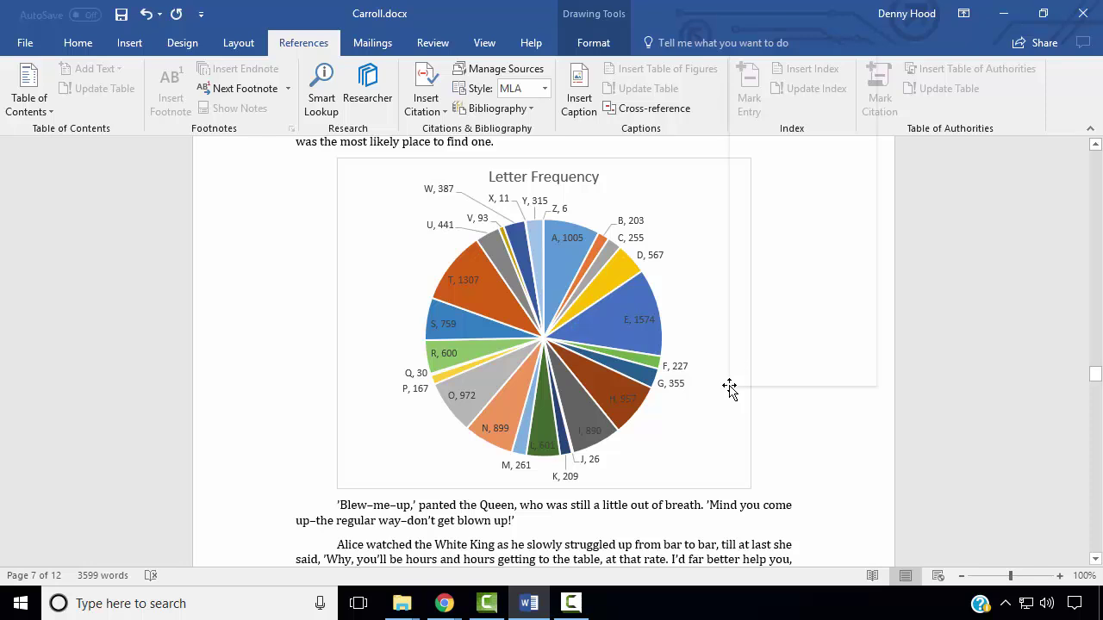
{"action": "right_click", "coordinate": [731, 390]}
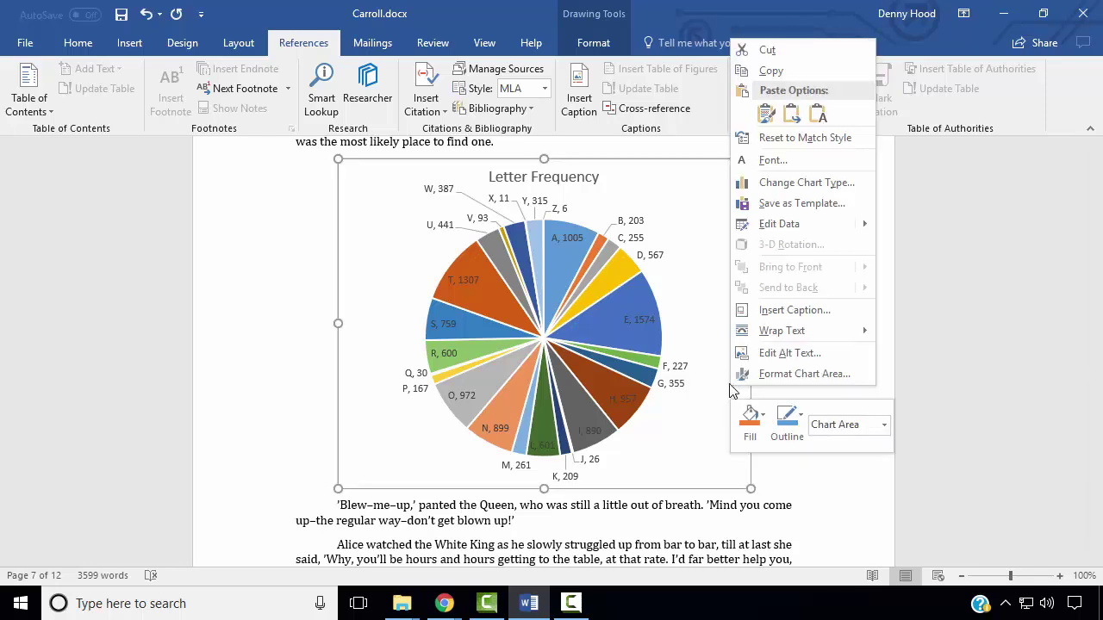
{"action": "left_click", "coordinate": [808, 315]}
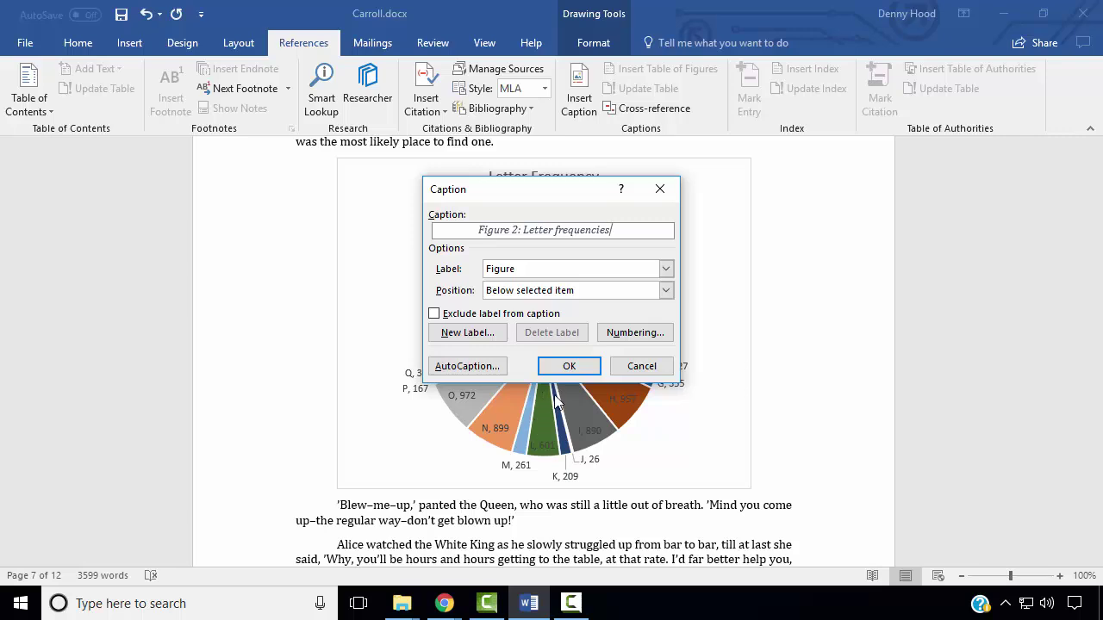
{"action": "left_click", "coordinate": [568, 367]}
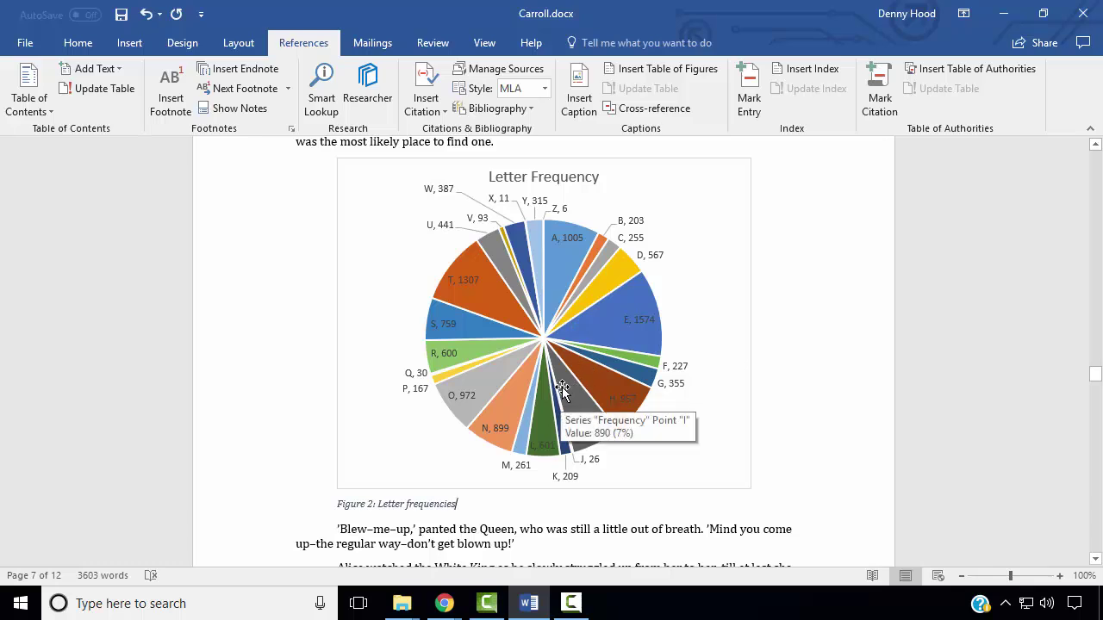
{"action": "left_click", "coordinate": [80, 48]}
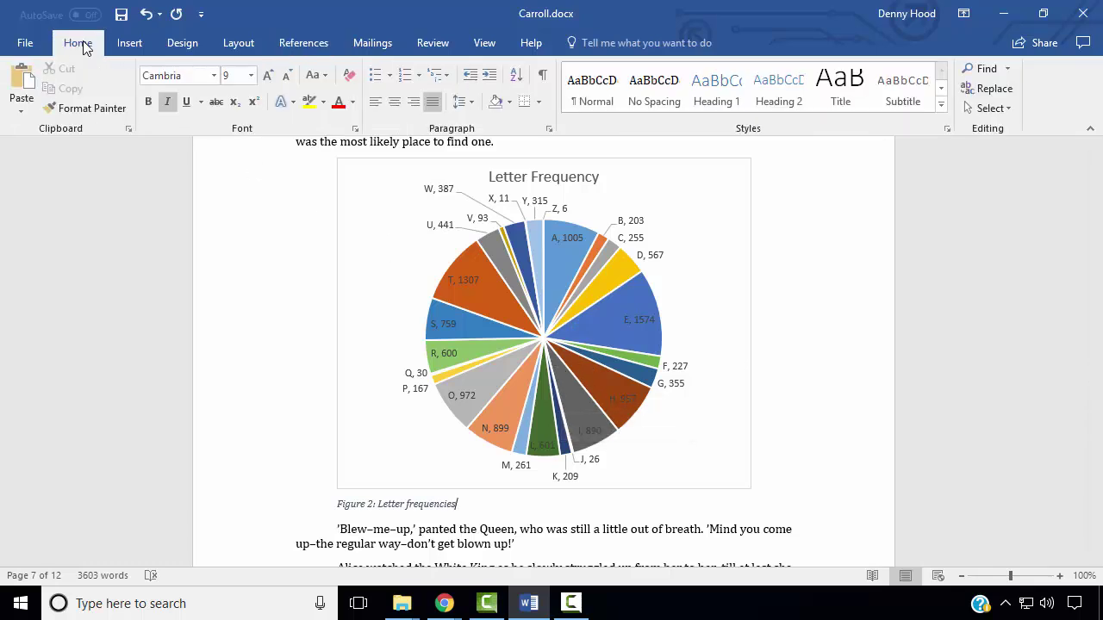
{"action": "left_click", "coordinate": [395, 103]}
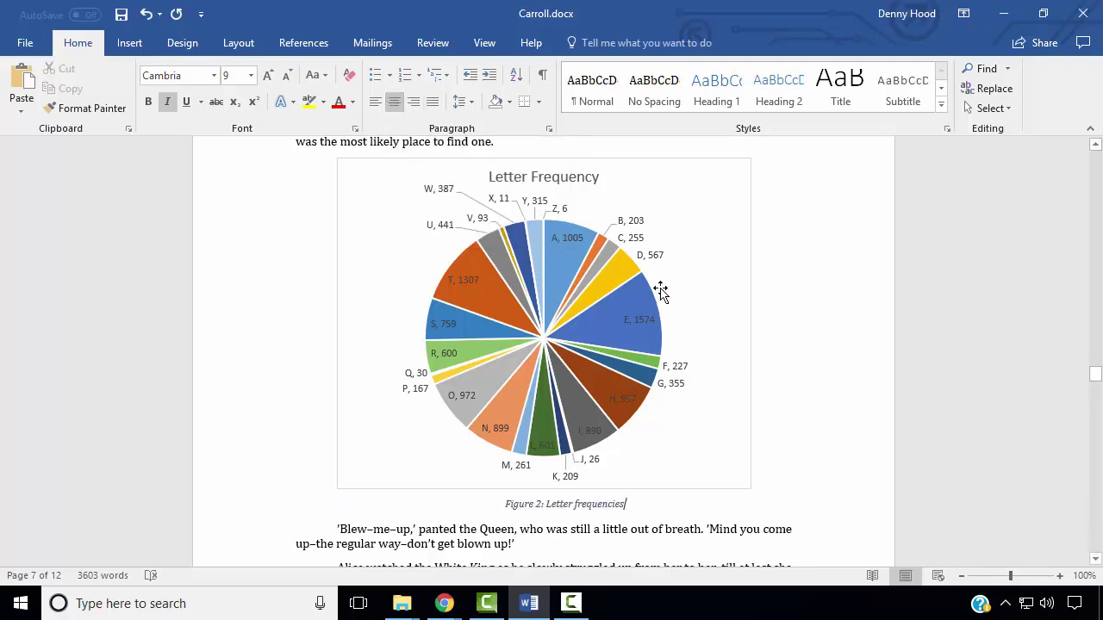
Caption the "Source Texts for Lewis Carroll's 'Alice' Compendium" table above the item with the Table label, reading "Table 1", and center the caption.
{"action": "scroll", "coordinate": [885, 428], "scroll_direction": "down", "scroll_amount": 4}
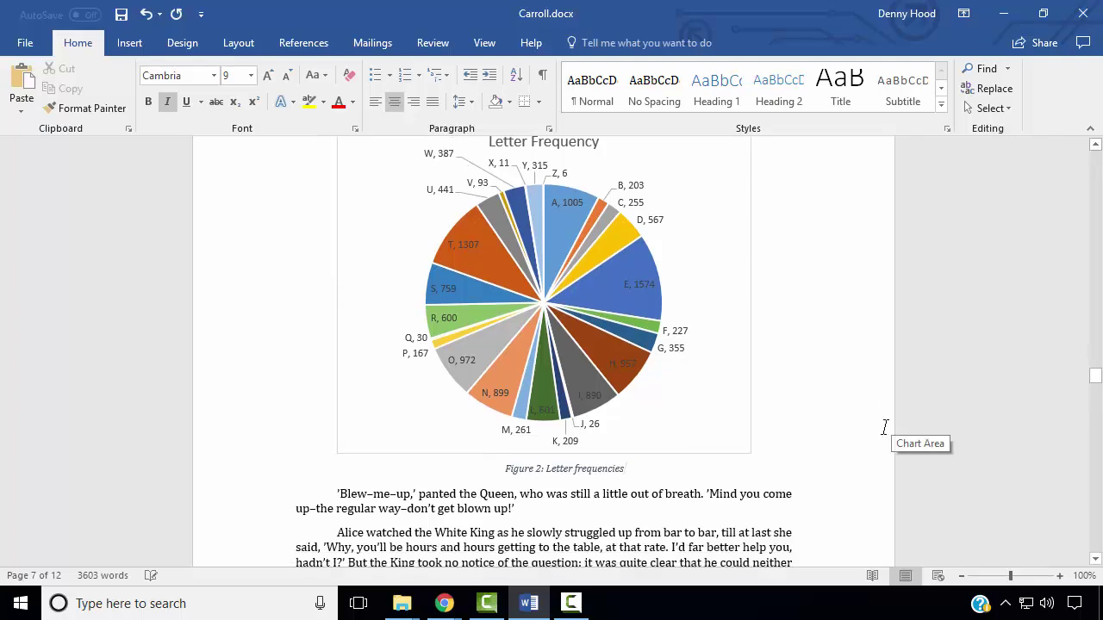
{"action": "scroll", "coordinate": [885, 428], "scroll_direction": "down", "scroll_amount": 2}
{"action": "scroll", "coordinate": [885, 430], "scroll_direction": "down", "scroll_amount": 3}
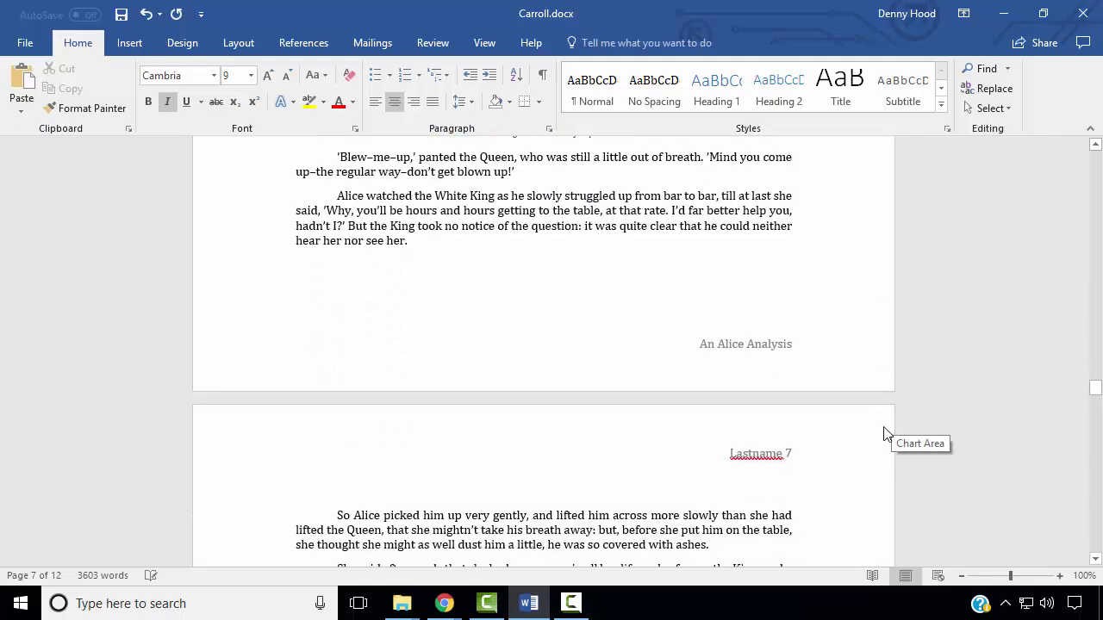
{"action": "left_click_drag", "start_coordinate": [1095, 388], "coordinate": [1099, 516]}
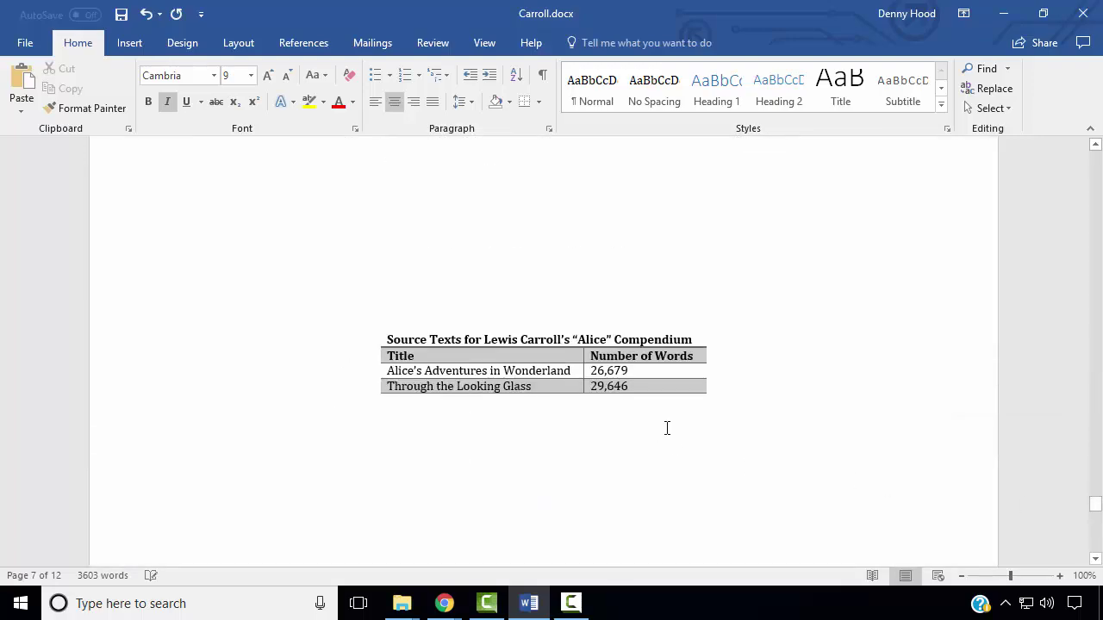
{"action": "left_click_drag", "start_coordinate": [664, 386], "coordinate": [615, 344]}
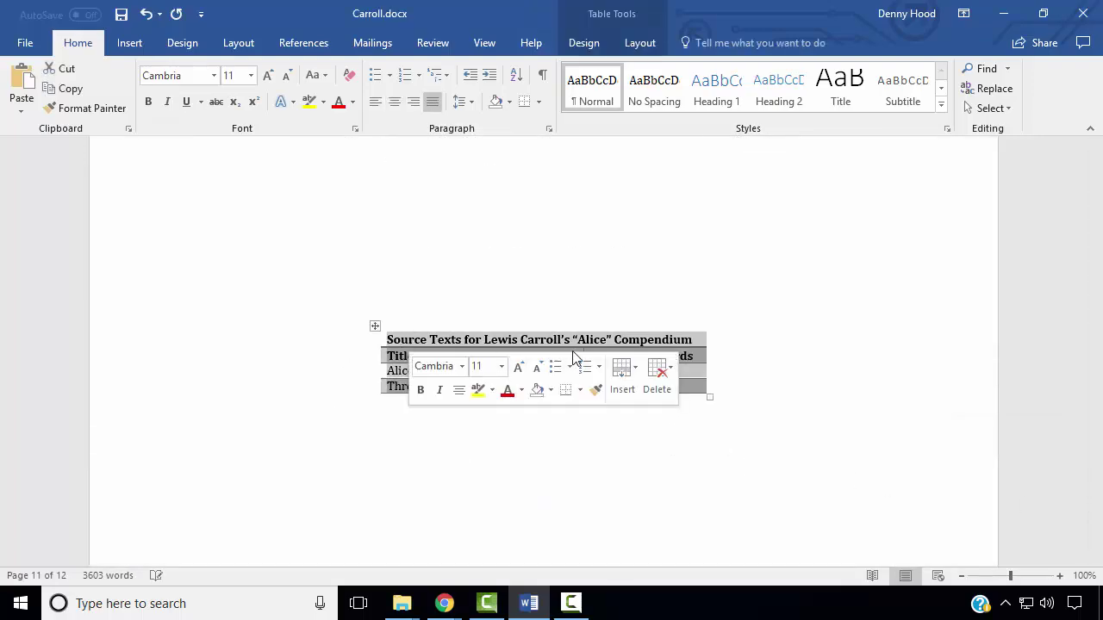
{"action": "right_click", "coordinate": [615, 351]}
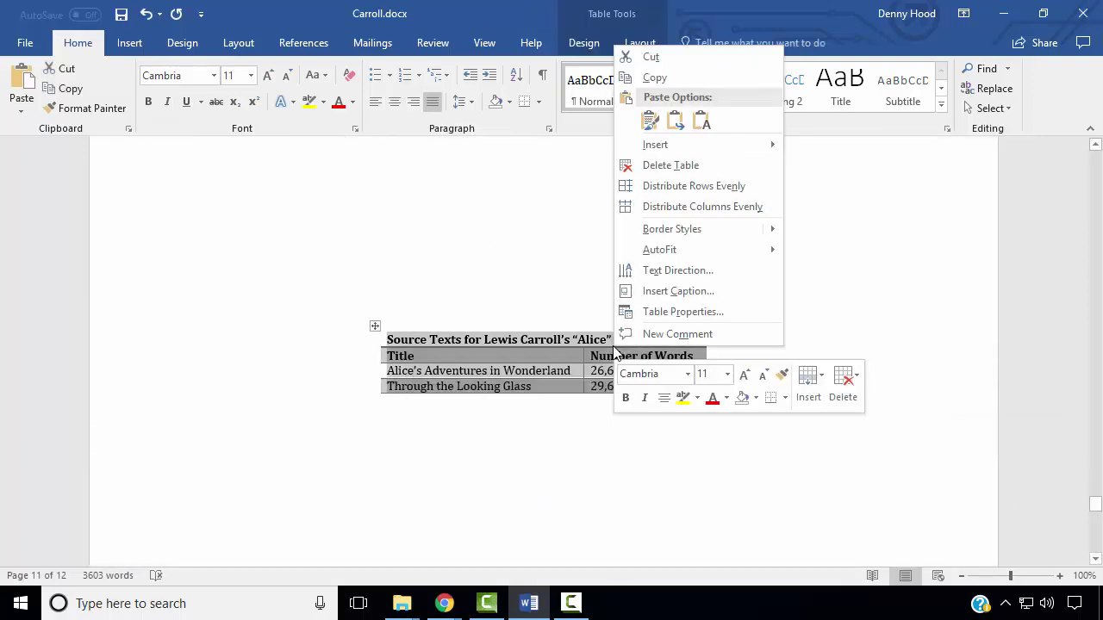
{"action": "left_click", "coordinate": [705, 291]}
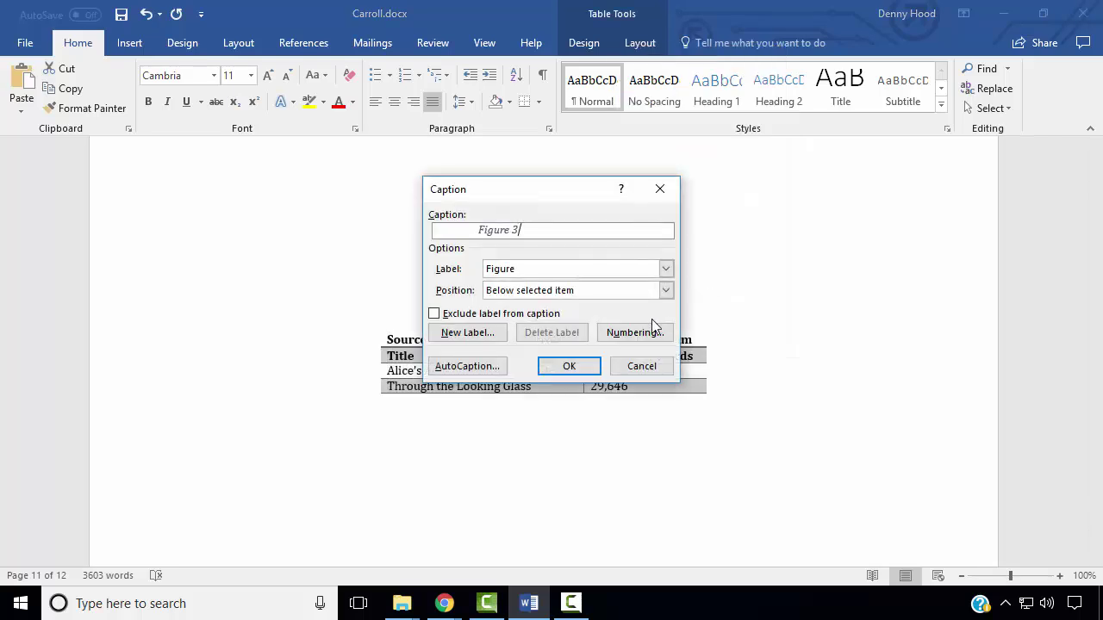
{"action": "left_click", "coordinate": [665, 269]}
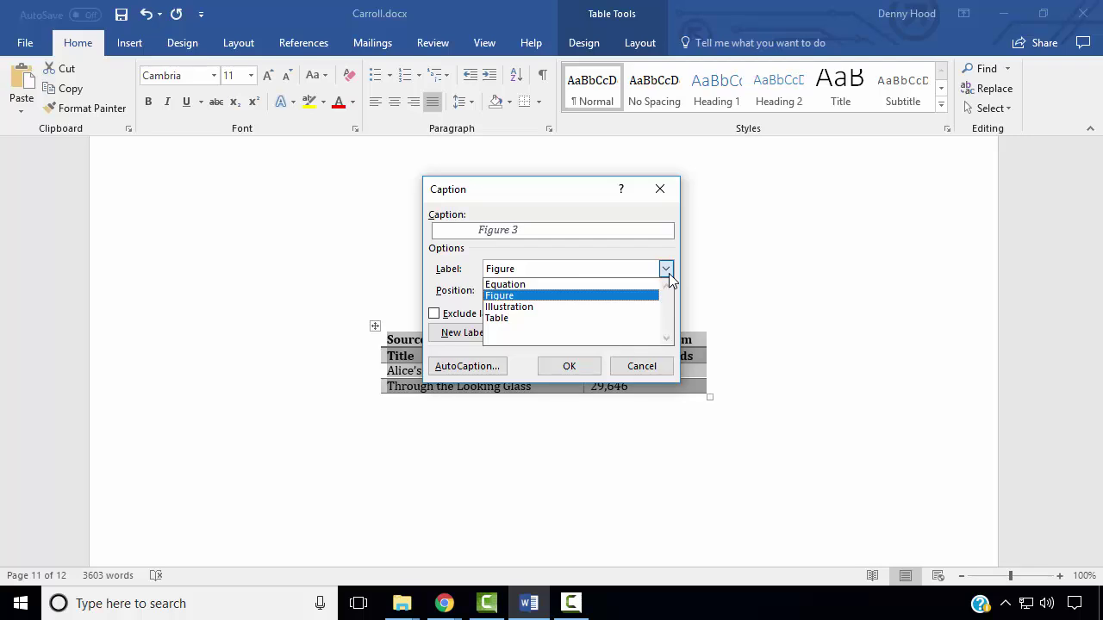
{"action": "left_click", "coordinate": [565, 316]}
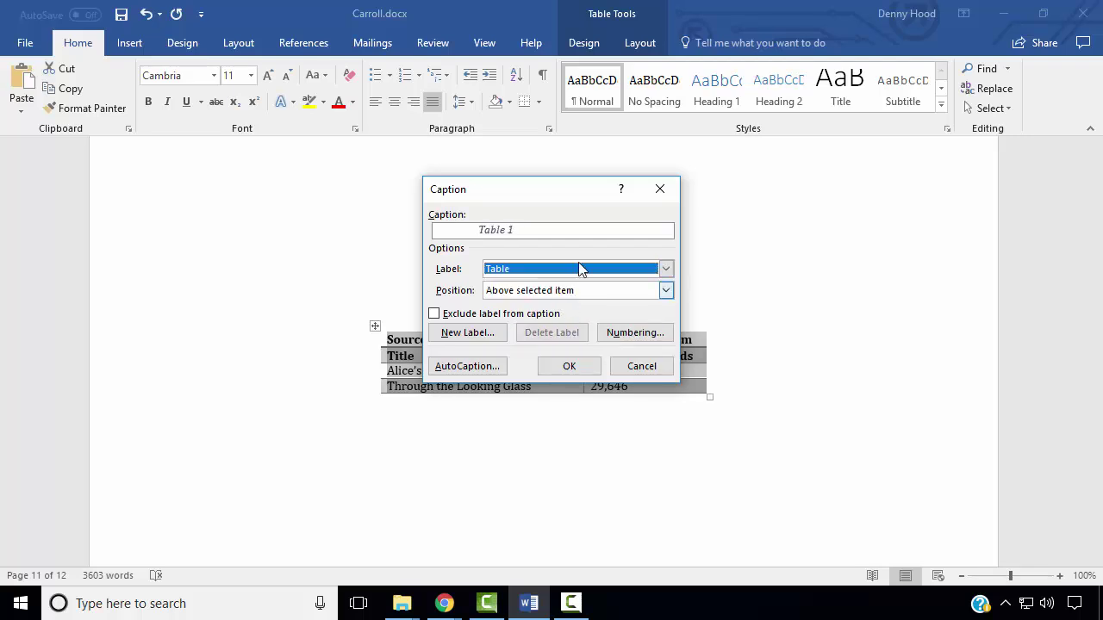
{"action": "left_click", "coordinate": [566, 231]}
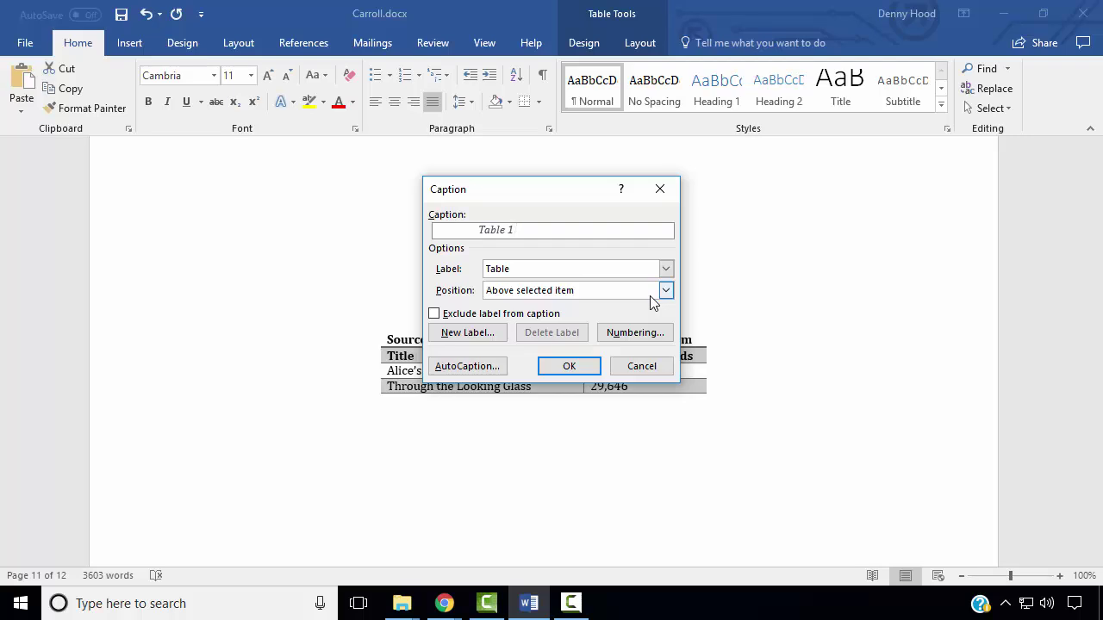
{"action": "left_click", "coordinate": [569, 366]}
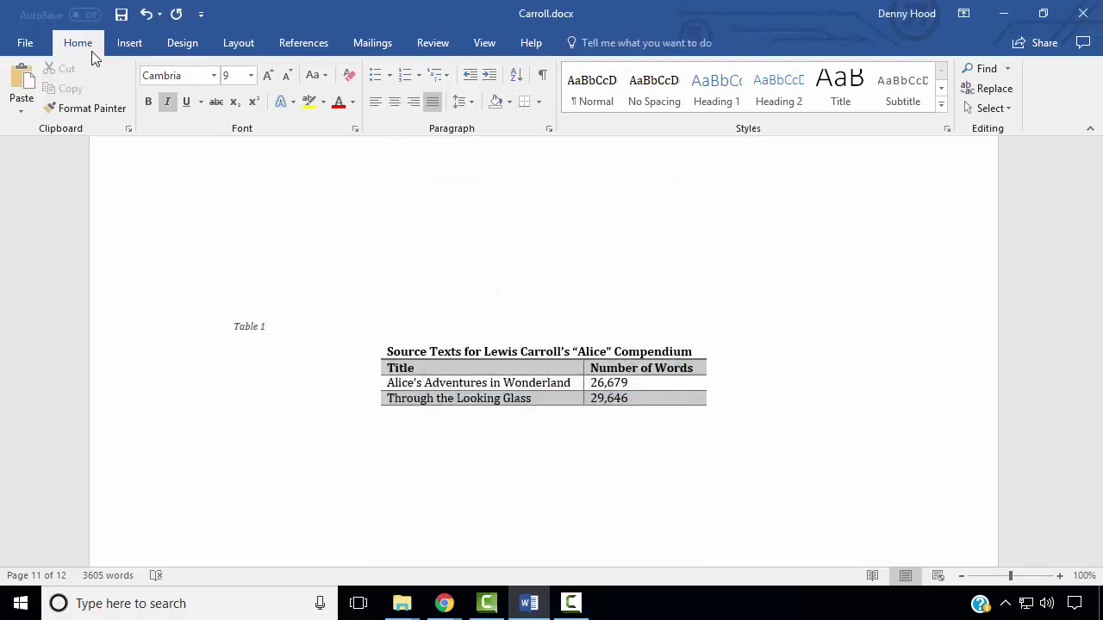
{"action": "left_click", "coordinate": [395, 107]}
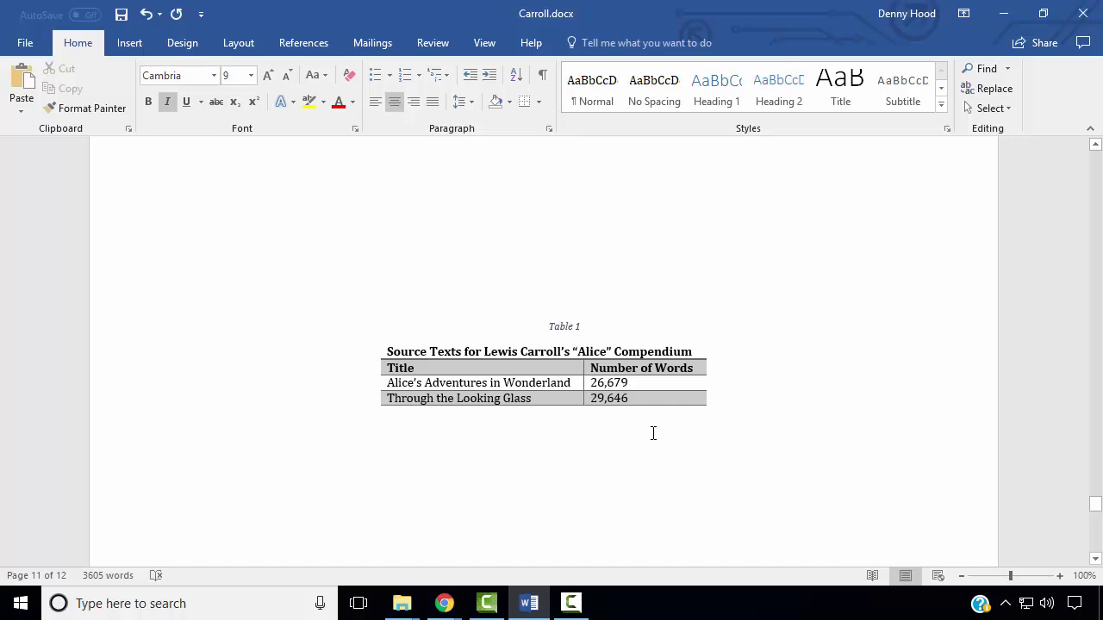
Modify the Caption style's paragraph format so the special indentation is set to (none).
{"action": "left_click", "coordinate": [942, 92]}
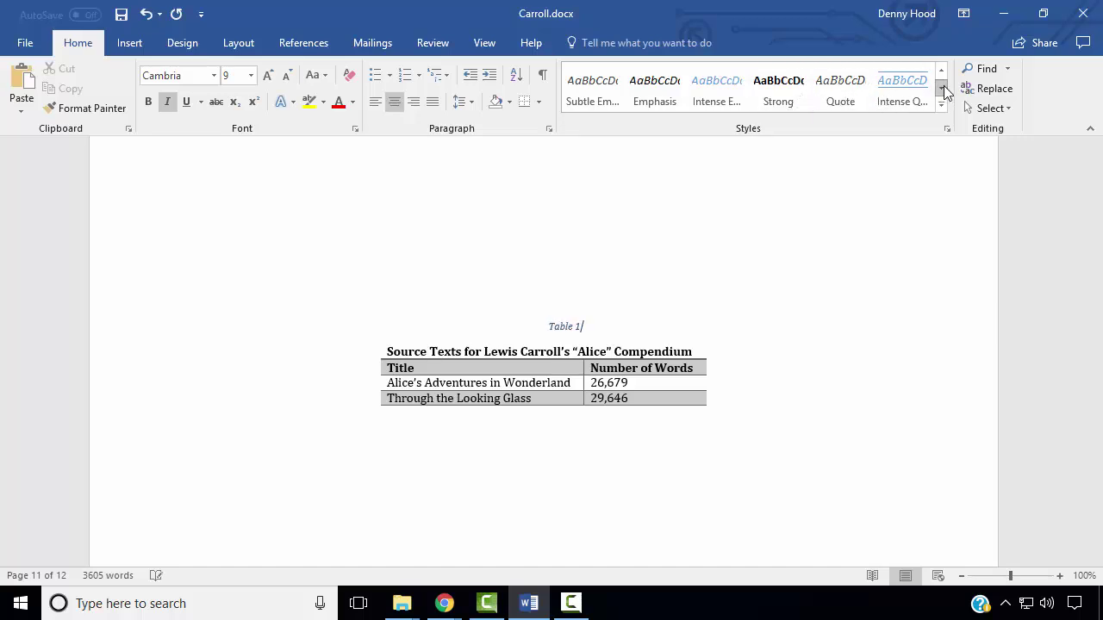
{"action": "left_click", "coordinate": [942, 93]}
{"action": "right_click", "coordinate": [849, 95]}
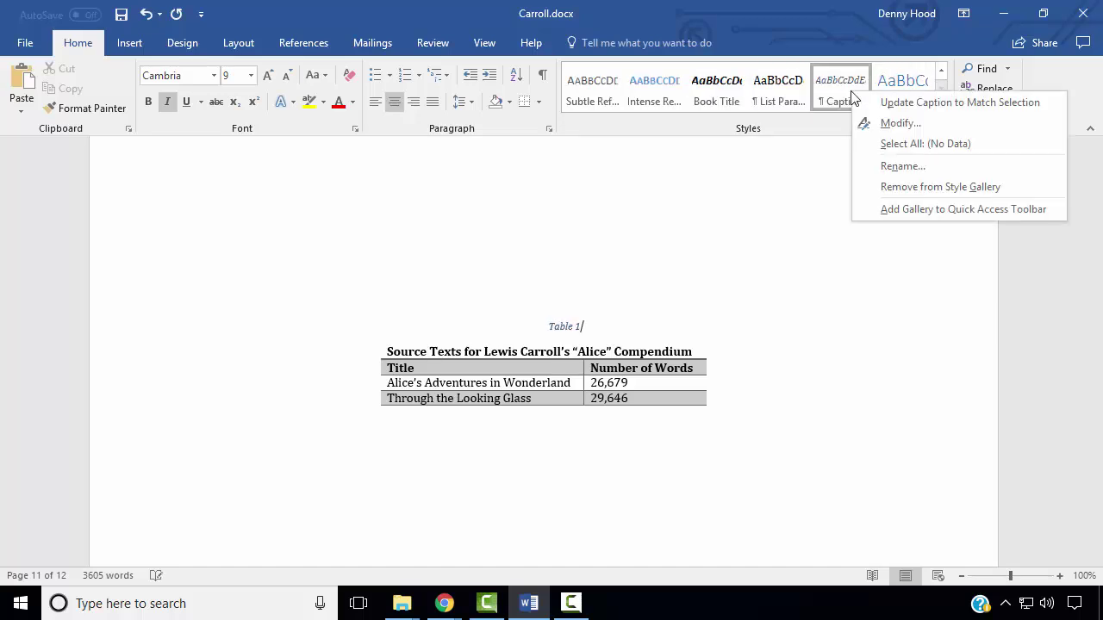
{"action": "left_click", "coordinate": [903, 121]}
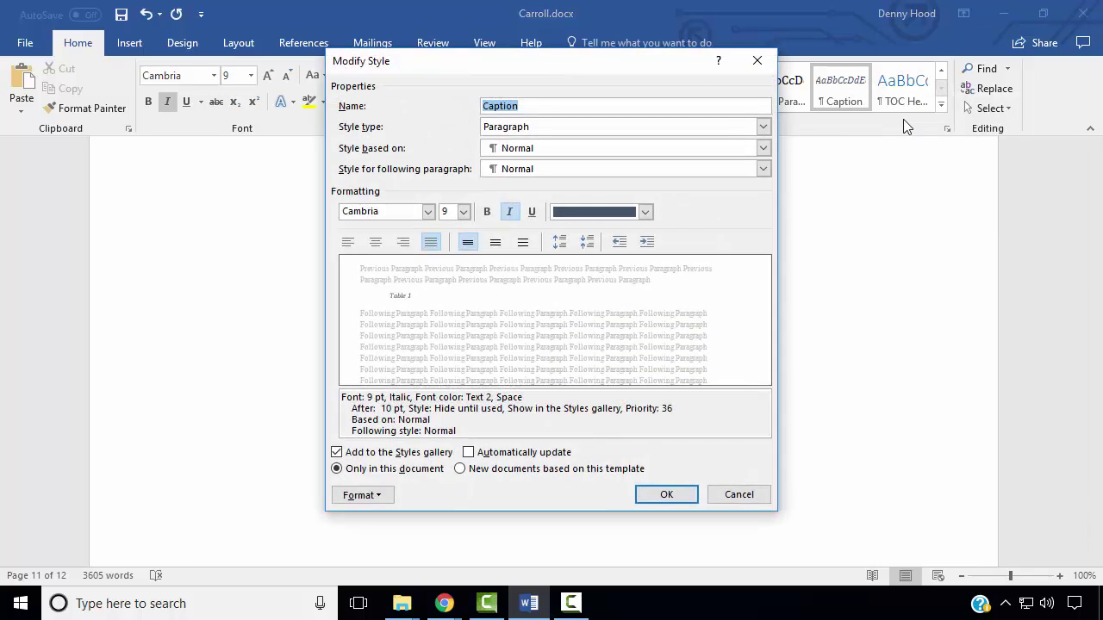
{"action": "left_click", "coordinate": [382, 494]}
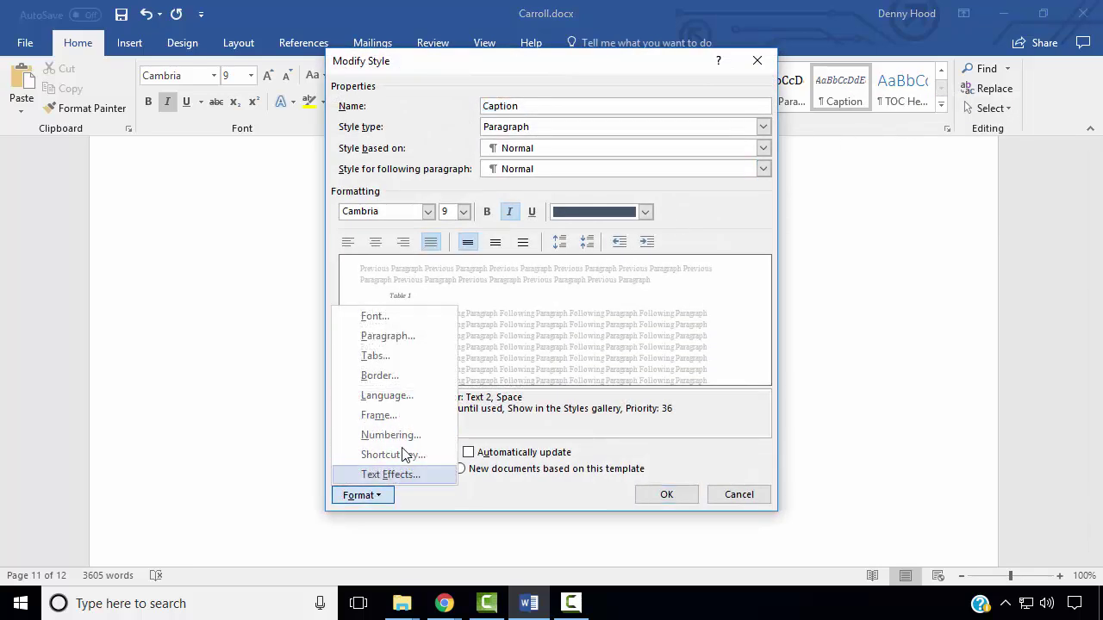
{"action": "left_click", "coordinate": [431, 334]}
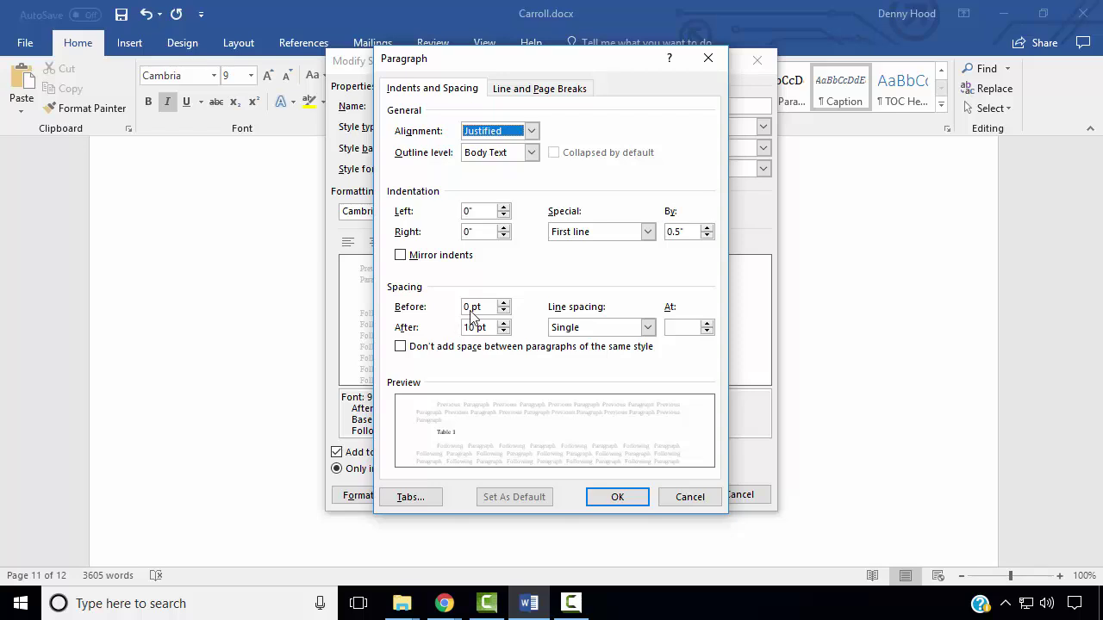
{"action": "left_click", "coordinate": [647, 232]}
{"action": "left_click", "coordinate": [625, 249]}
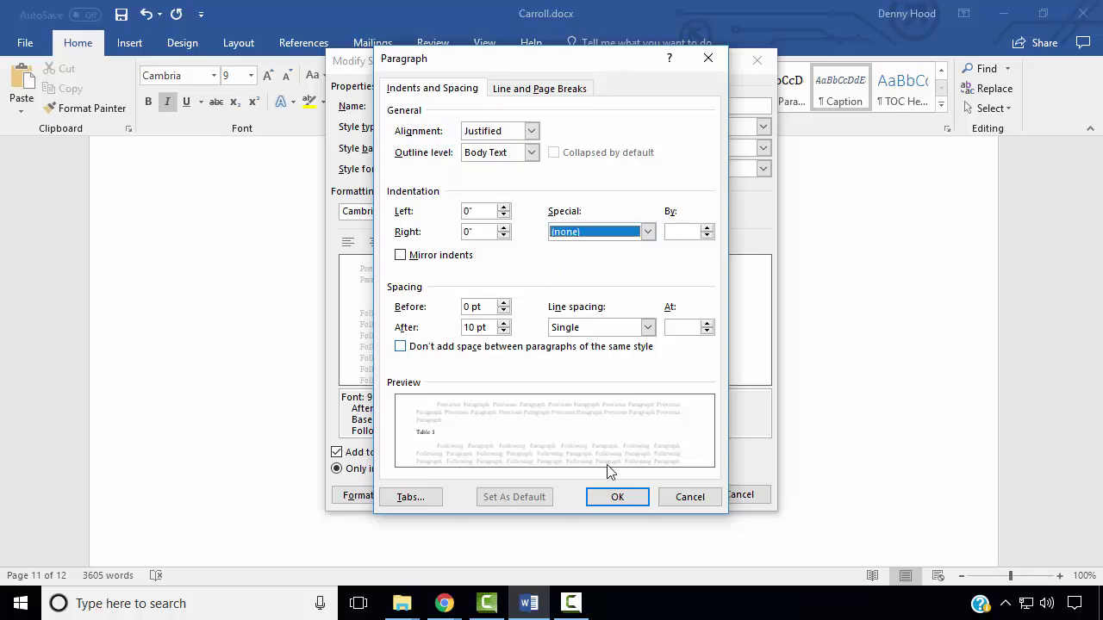
{"action": "left_click", "coordinate": [617, 498]}
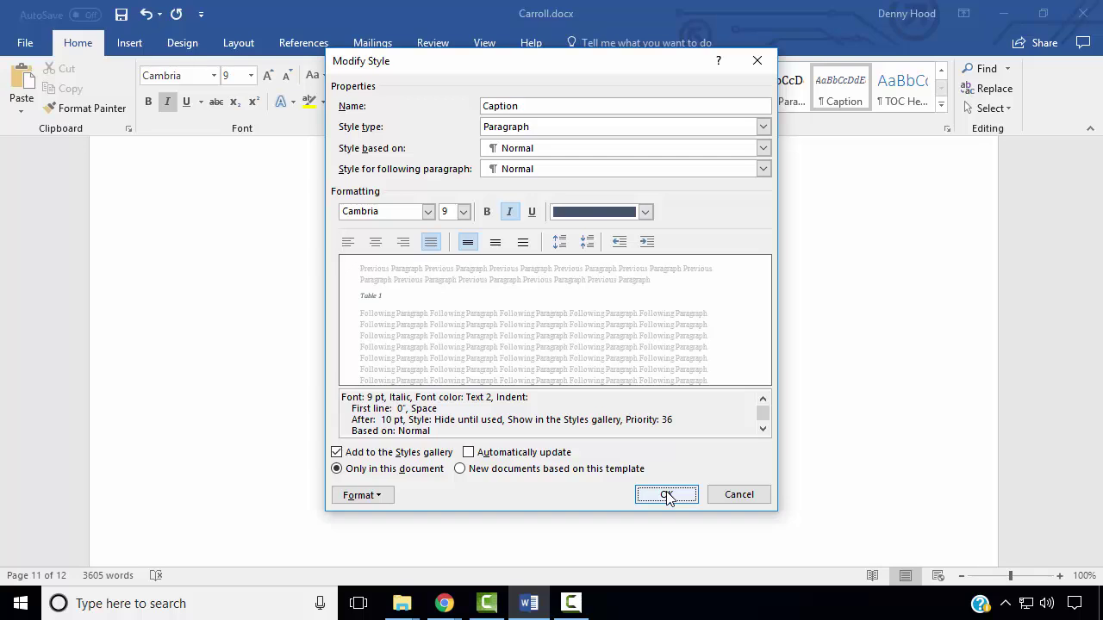
{"action": "left_click", "coordinate": [666, 494]}
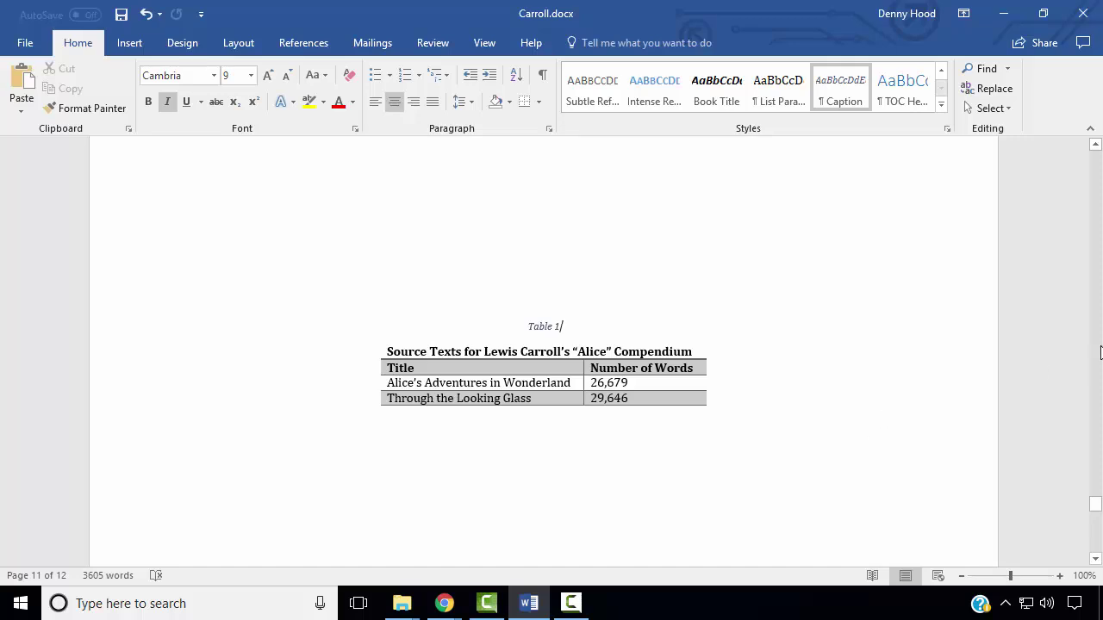
{"action": "key", "text": "ctrl+z"}
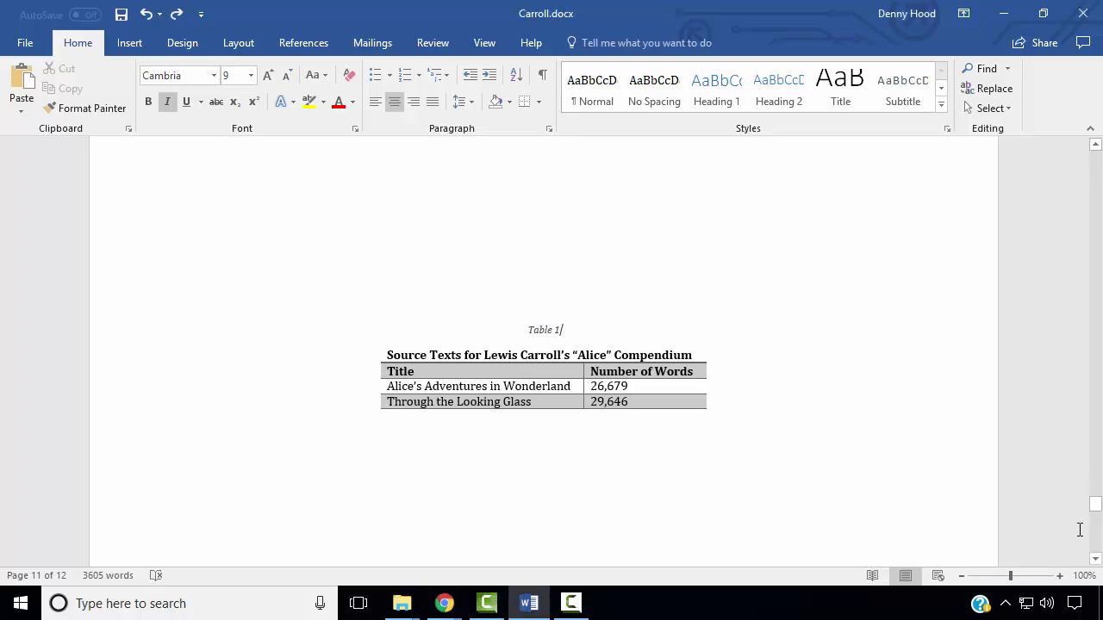
Add the text "(see )" before the <INSERT CROSS-REFERENCE HERE> placeholder in the "At several points in this document" paragraph.
{"action": "left_click_drag", "start_coordinate": [1095, 505], "coordinate": [1096, 232]}
{"action": "left_click", "coordinate": [517, 364]}
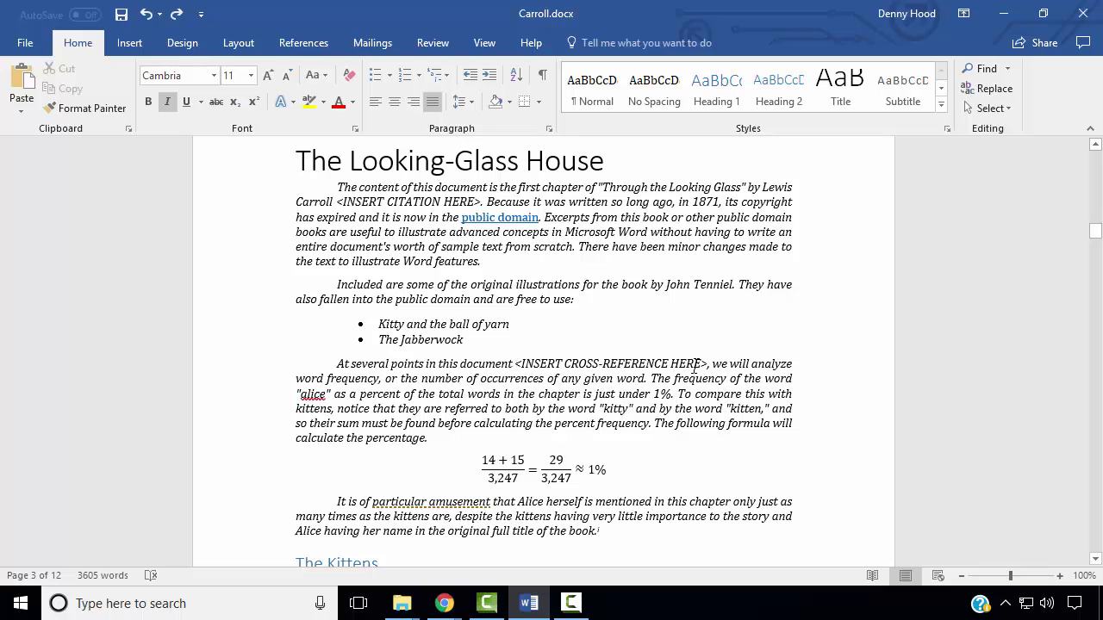
{"action": "type", "text": "(see"}
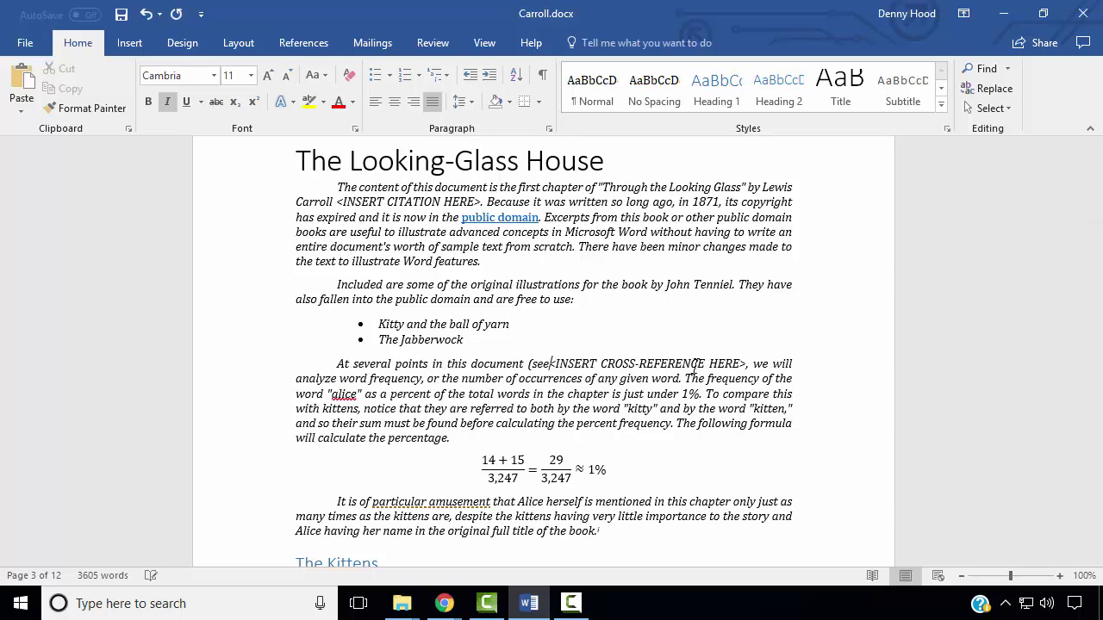
{"action": "type", "text": " )"}
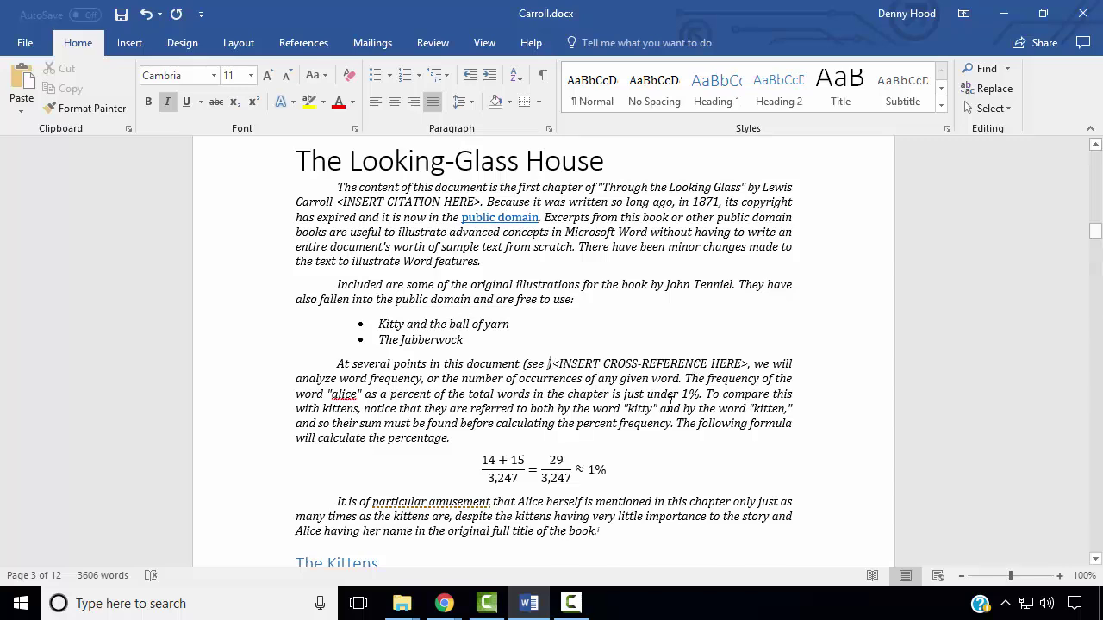
Insert a hyperlinked cross-reference to "Figure 1: Word frequencies" inside the parentheses, using only the label and number.
{"action": "left_click", "coordinate": [297, 47]}
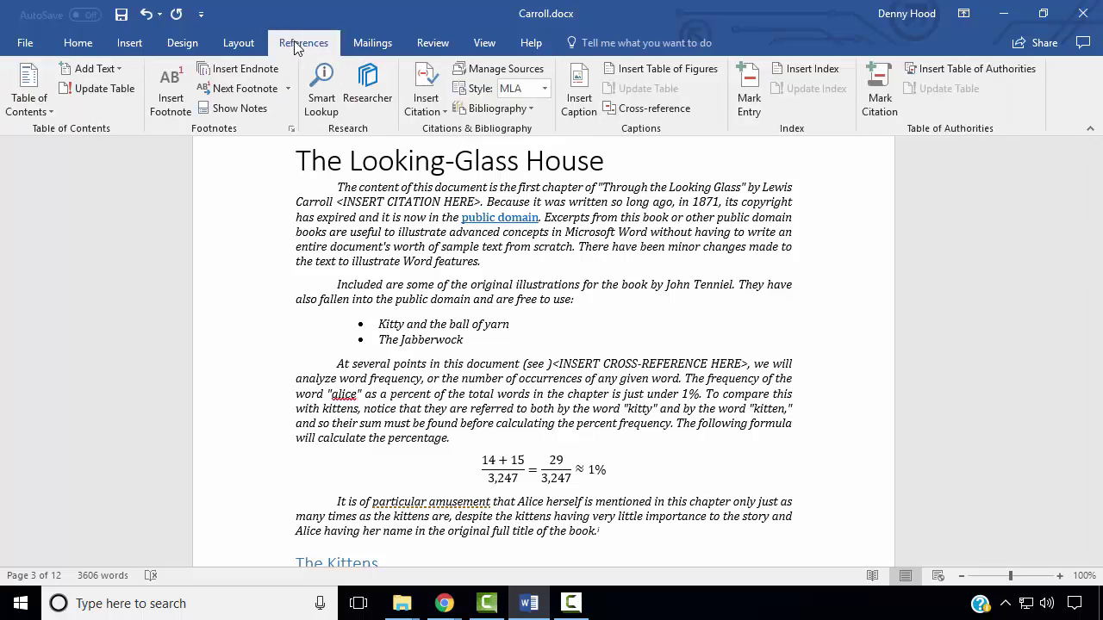
{"action": "left_click", "coordinate": [664, 107]}
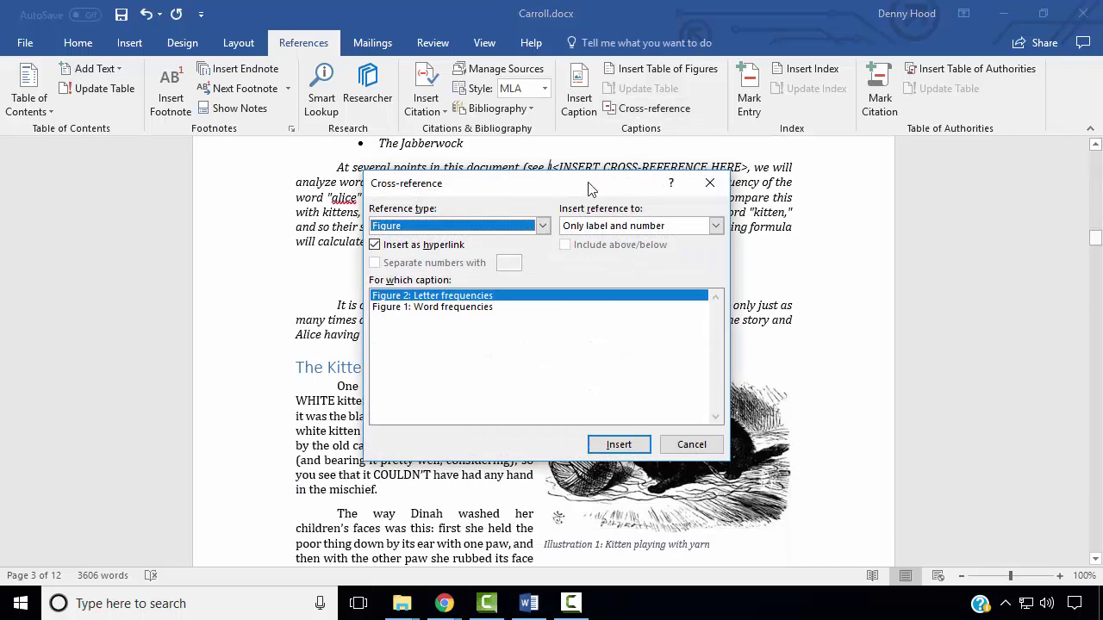
{"action": "left_click", "coordinate": [543, 225]}
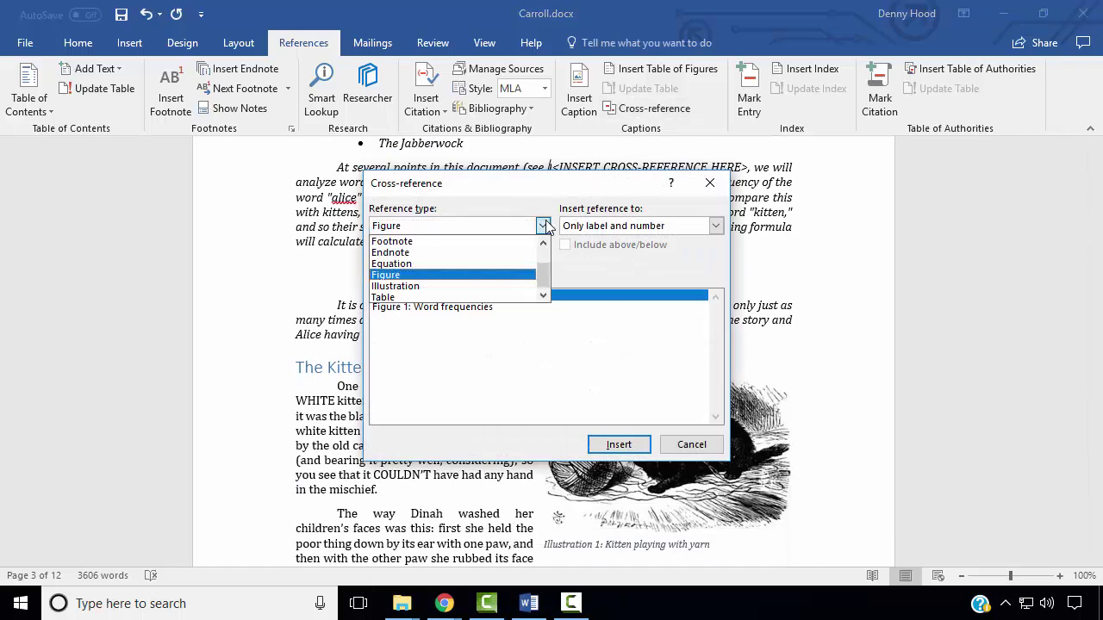
{"action": "left_click", "coordinate": [442, 275]}
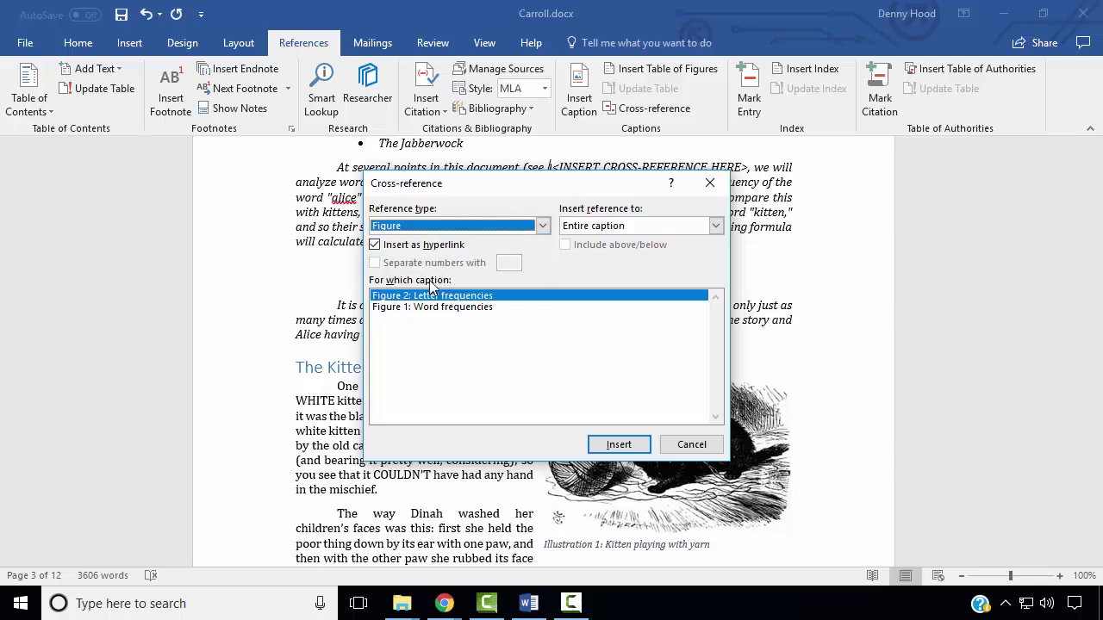
{"action": "left_click", "coordinate": [440, 308]}
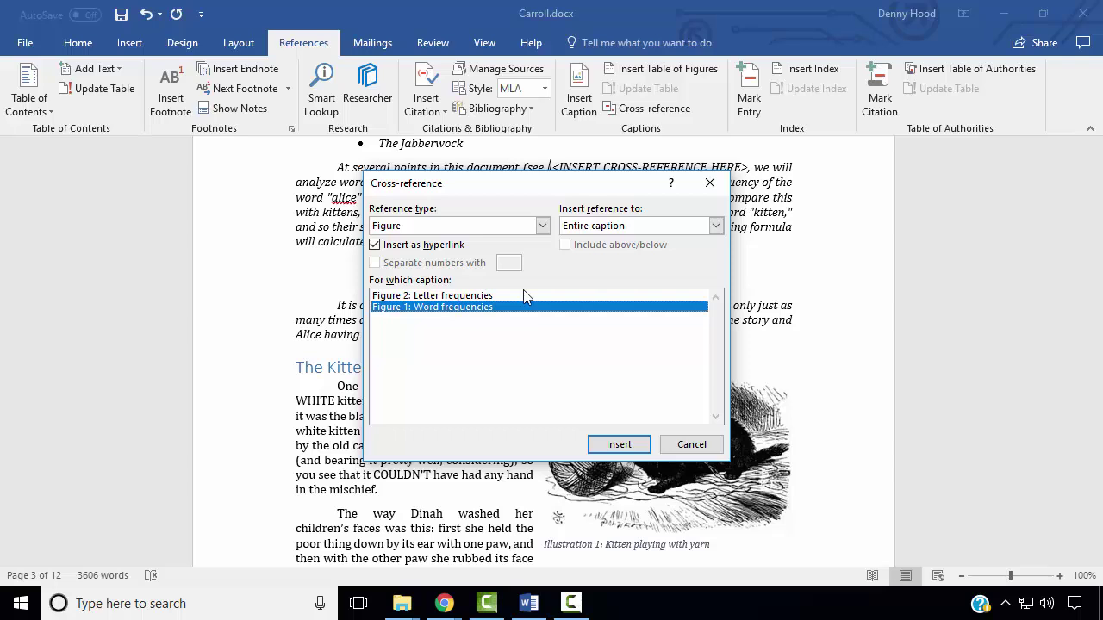
{"action": "left_click", "coordinate": [714, 226]}
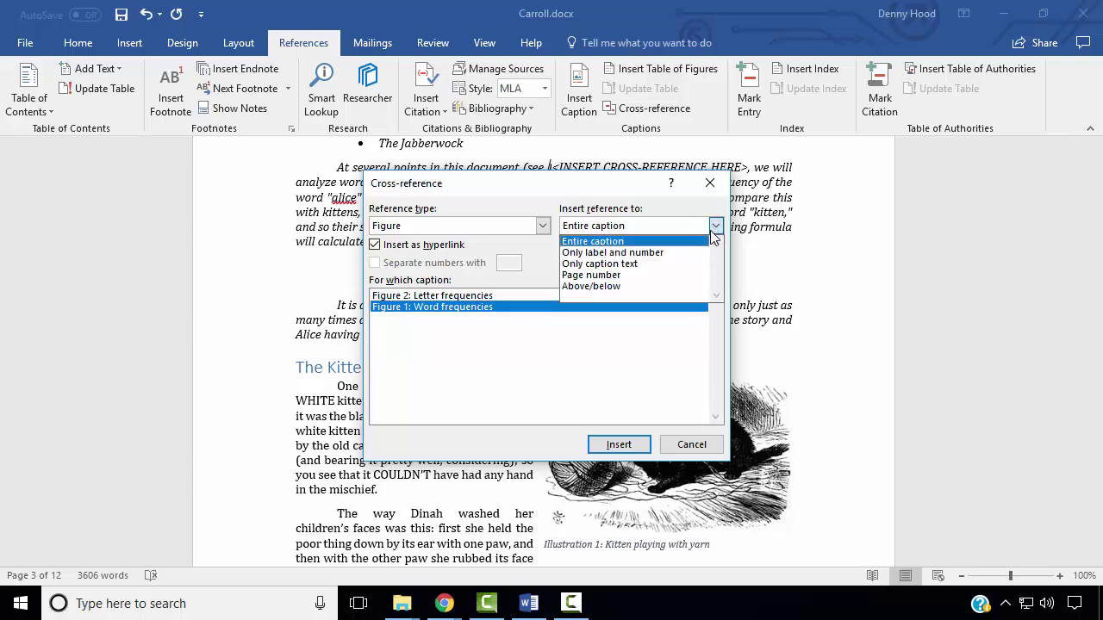
{"action": "left_click", "coordinate": [646, 251]}
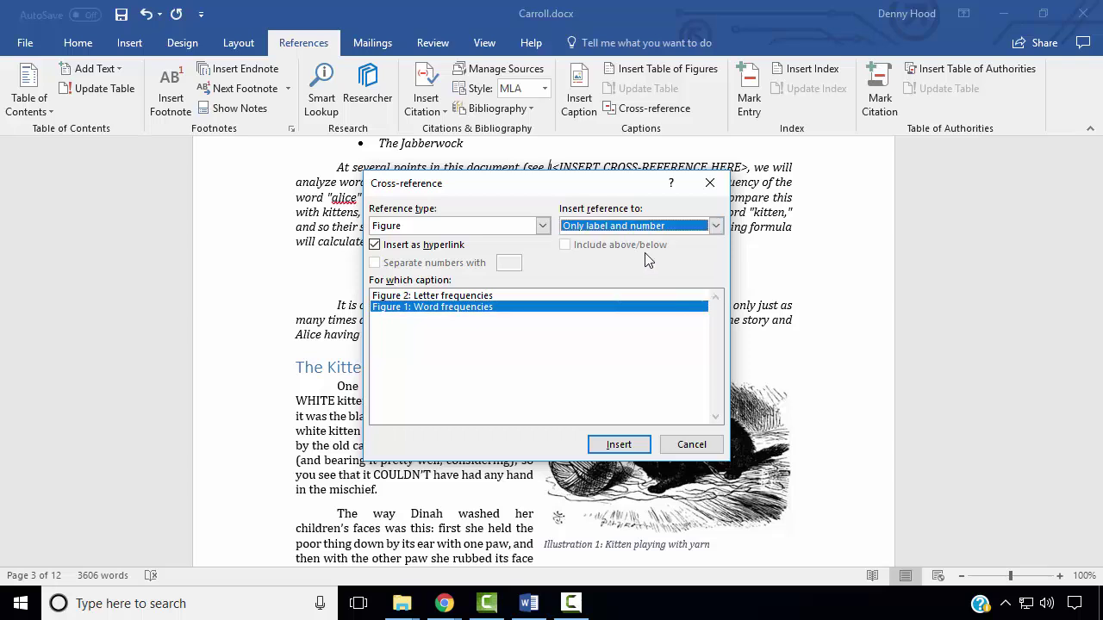
{"action": "left_click", "coordinate": [625, 446]}
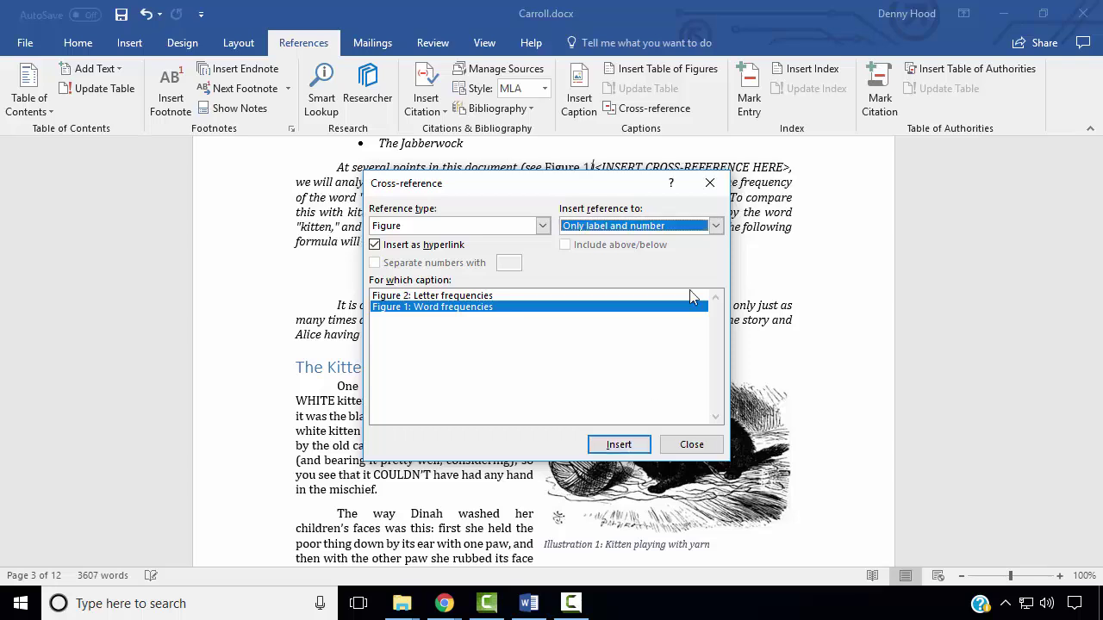
{"action": "left_click", "coordinate": [693, 444]}
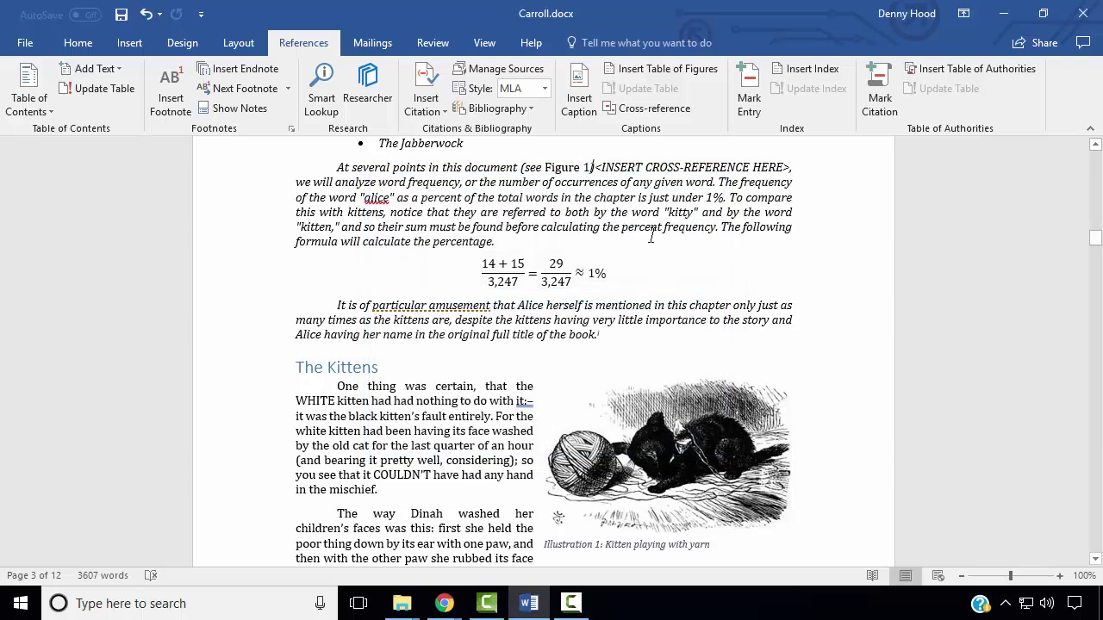
Delete the <INSERT CROSS-REFERENCE HERE> placeholder following the Figure 1 reference.
{"action": "left_click", "coordinate": [596, 168]}
{"action": "key", "text": "Delete"}
{"action": "key", "text": "Delete"}
{"action": "key", "text": "Delete"}
{"action": "key", "text": "Delete"}
{"action": "key", "text": "Delete"}
{"action": "key", "text": "Delete"}
{"action": "key", "text": "Delete"}
{"action": "key", "text": "Delete"}
{"action": "key", "text": "Delete"}
{"action": "key", "text": "Delete"}
{"action": "key", "text": "Delete"}
{"action": "key", "text": "Delete"}
{"action": "key", "text": "Delete"}
{"action": "key", "text": "Delete"}
{"action": "key", "text": "Delete"}
{"action": "key", "text": "Delete"}
{"action": "key", "text": "Delete"}
{"action": "key", "text": "Delete"}
{"action": "key", "text": "Delete"}
{"action": "key", "text": "Delete"}
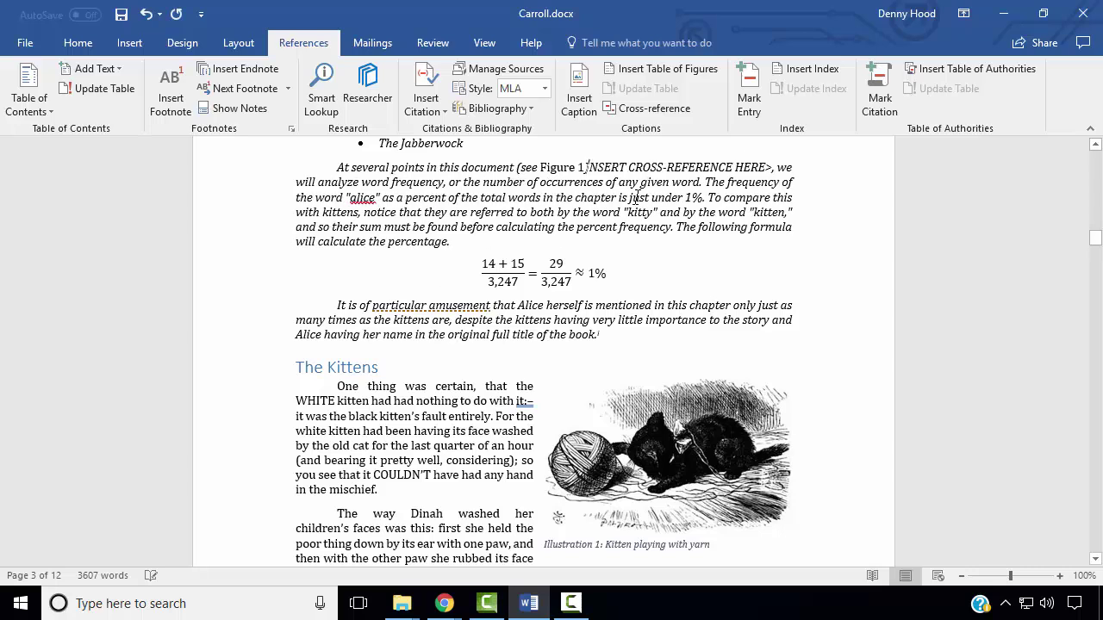
{"action": "key", "text": "Delete"}
{"action": "key", "text": "Delete"}
{"action": "key", "text": "Delete"}
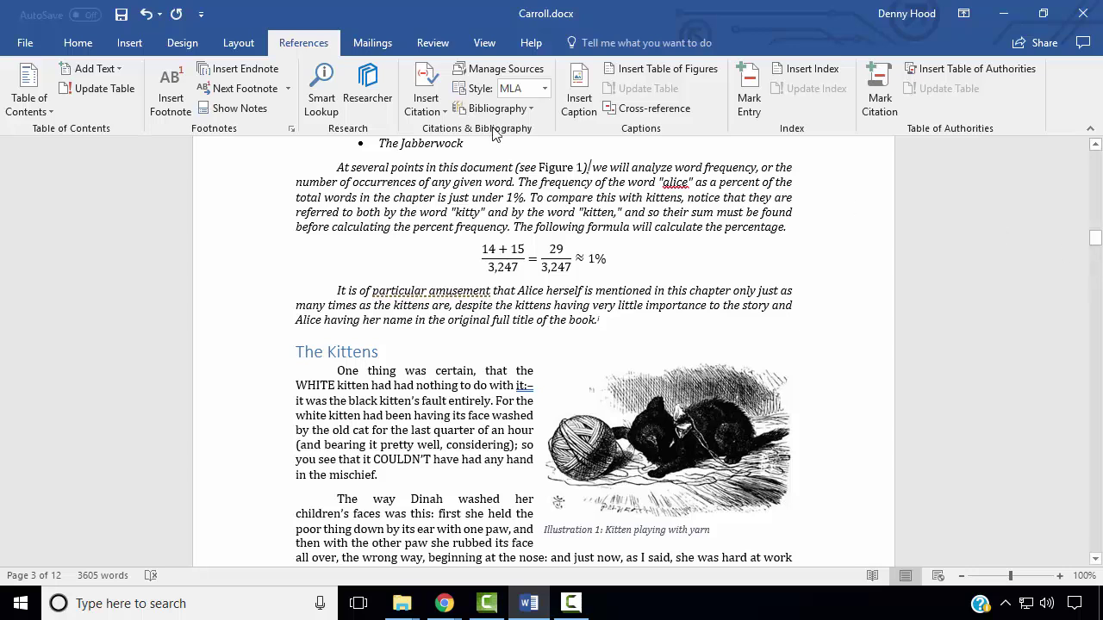
Create a new source of type Book in the Source Manager with Lewis Carroll as the author.
{"action": "left_click", "coordinate": [493, 73]}
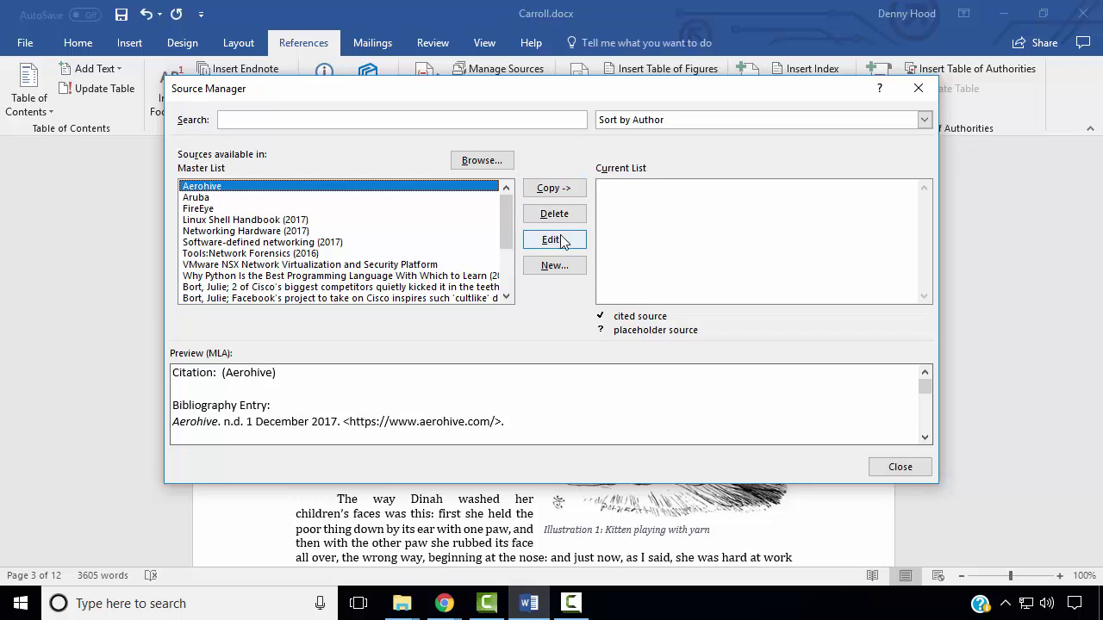
{"action": "left_click", "coordinate": [562, 269]}
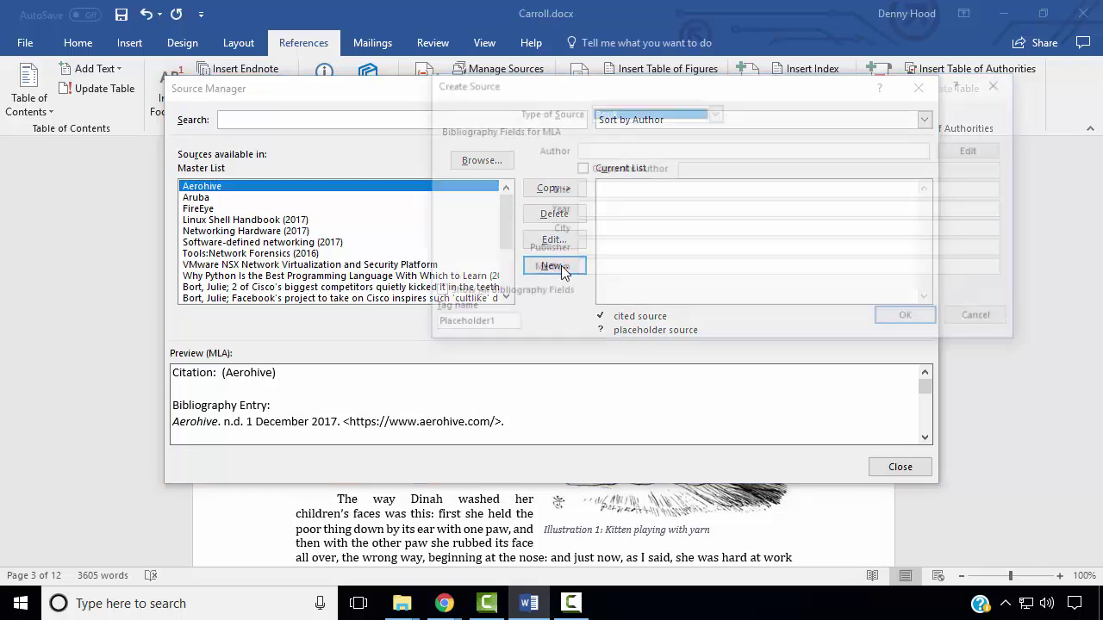
{"action": "left_click", "coordinate": [716, 114]}
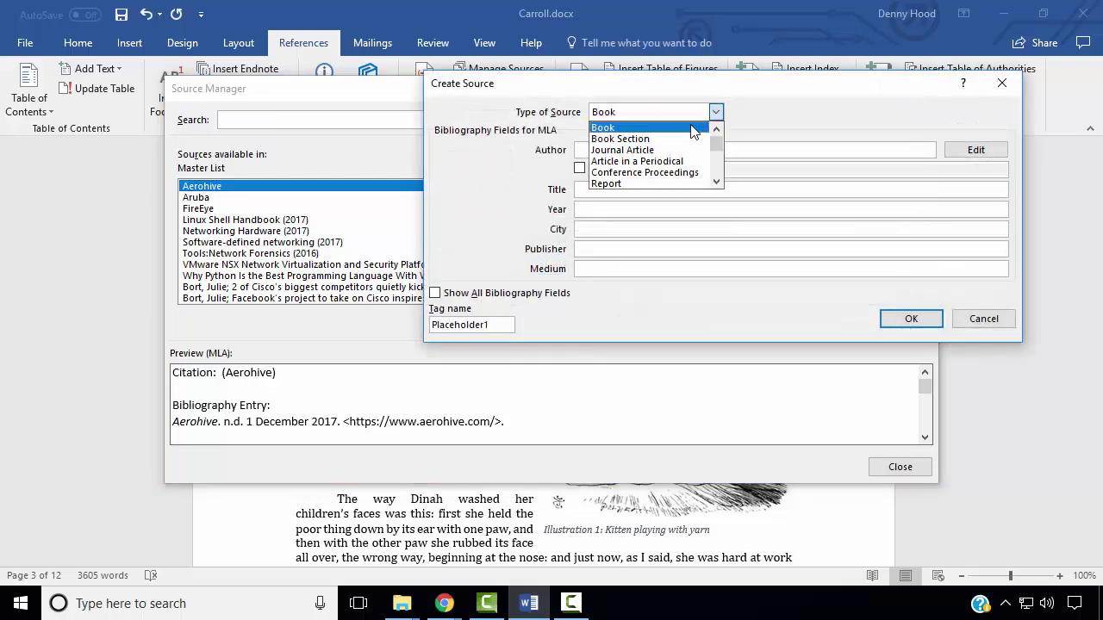
{"action": "left_click", "coordinate": [685, 130]}
{"action": "left_click", "coordinate": [663, 152]}
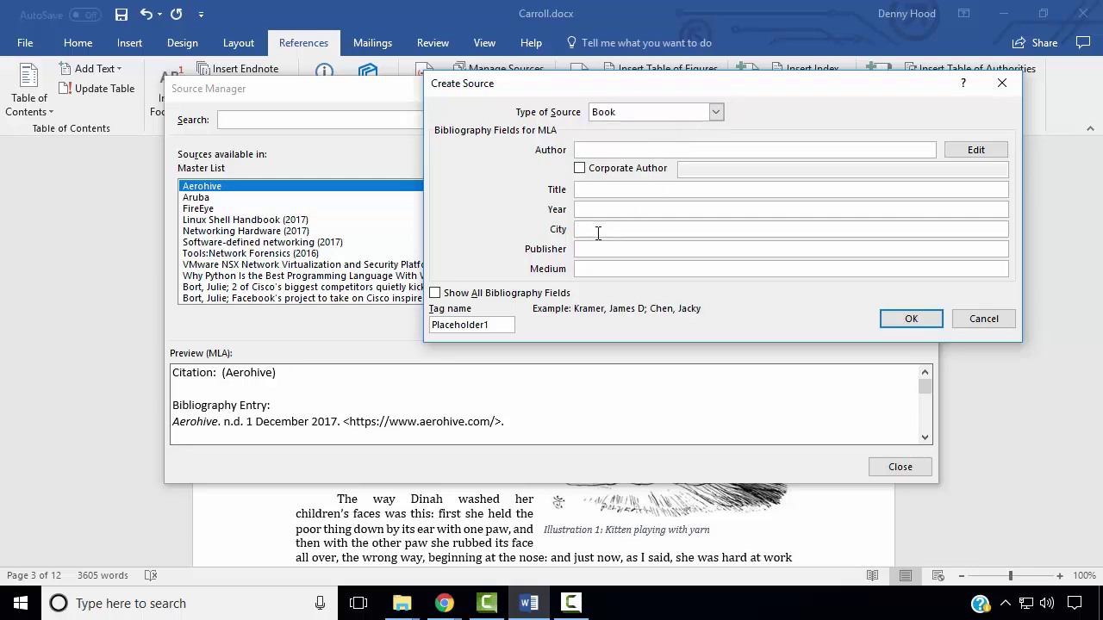
{"action": "type", "text": "Lewis Ca"}
{"action": "key", "text": "Tab"}
{"action": "key", "text": "Tab"}
{"action": "key", "text": "Tab"}
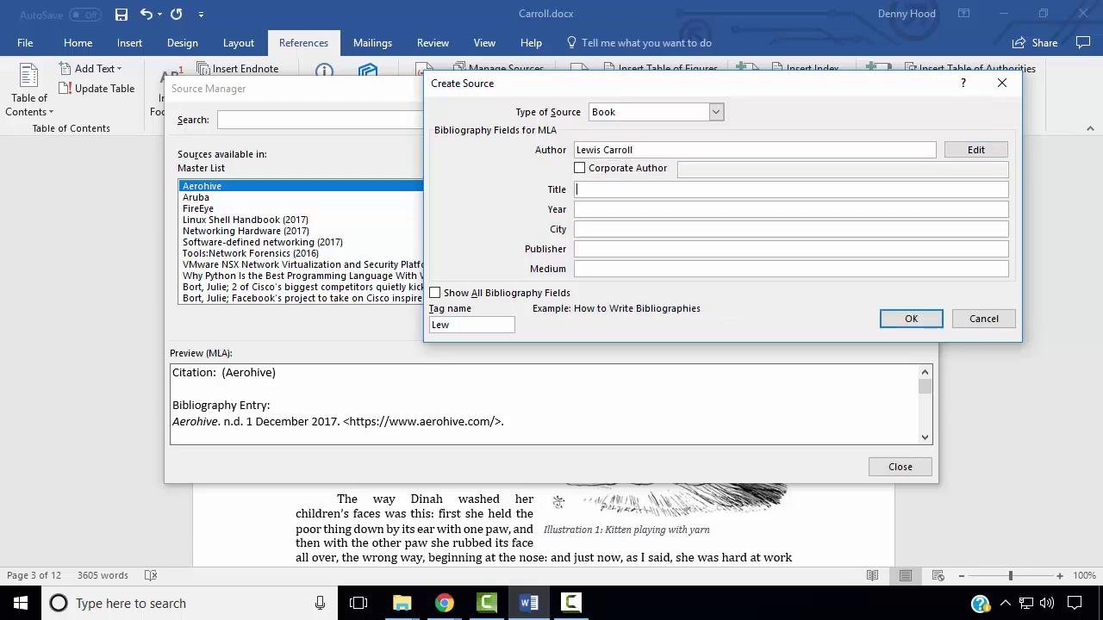
Complete the book source with title Through the Looking-Glass, year 1871, city London and publisher Macmillan, and finish managing sources.
{"action": "type", "text": "Through the Looking-Glass"}
{"action": "key", "text": "Tab"}
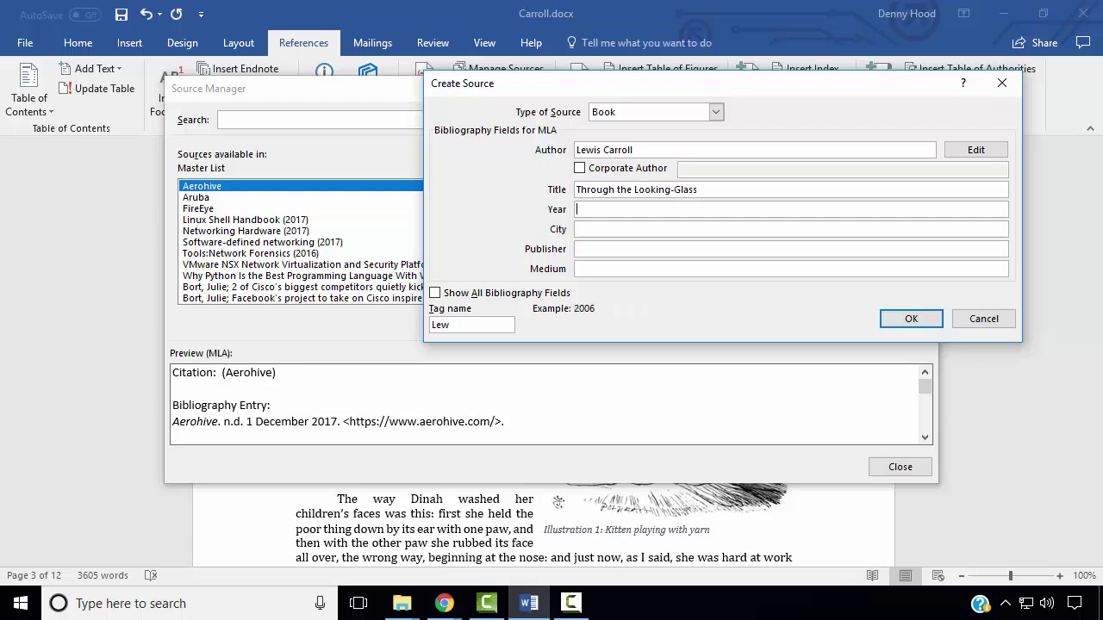
{"action": "type", "text": "1871"}
{"action": "key", "text": "Tab"}
{"action": "type", "text": "London"}
{"action": "key", "text": "Tab"}
{"action": "type", "text": "Macmillan"}
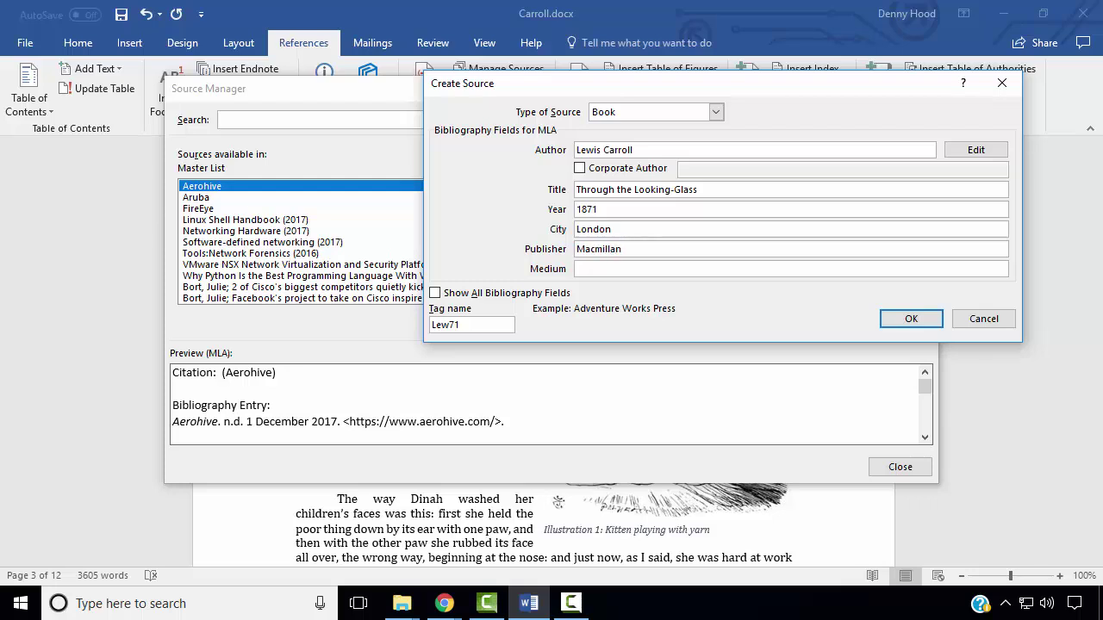
{"action": "left_click", "coordinate": [911, 321]}
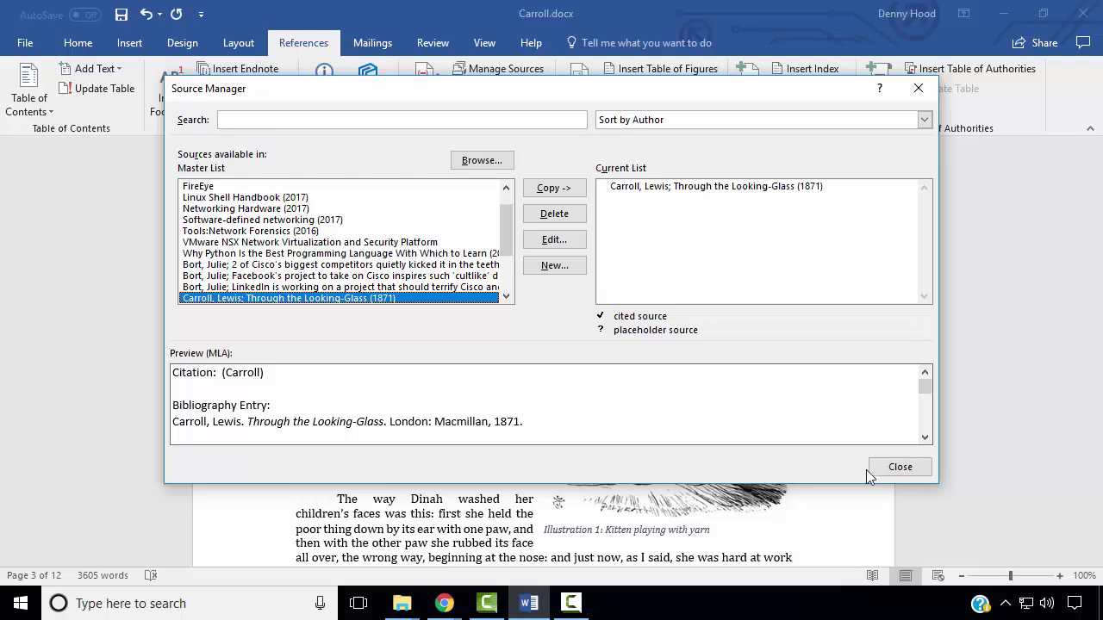
{"action": "left_click", "coordinate": [901, 469]}
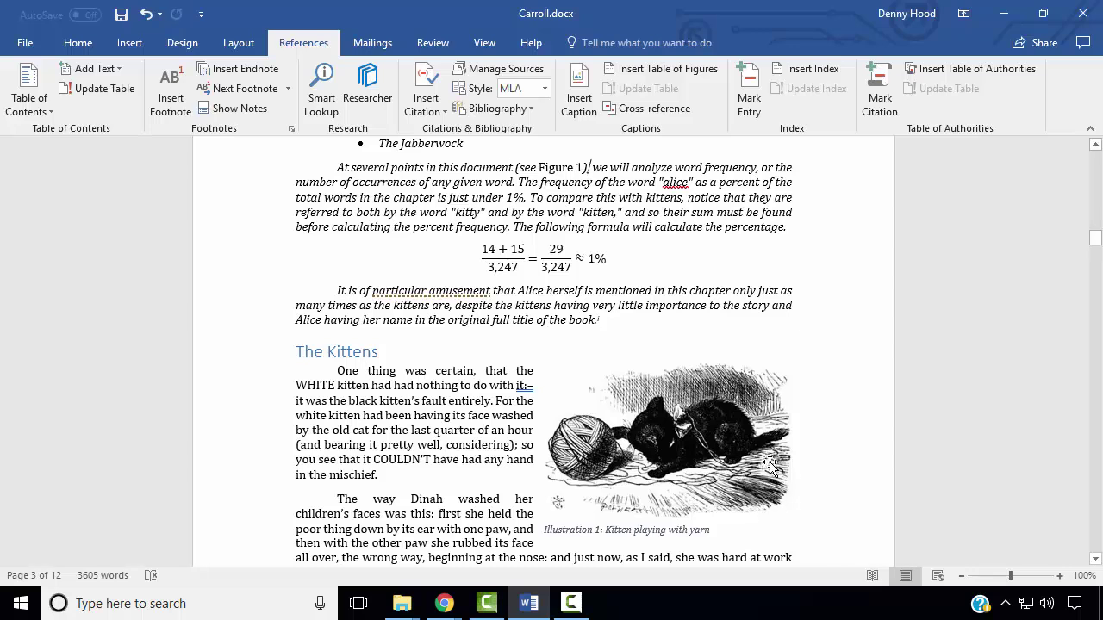
Insert a citation to Through the Looking-Glass (1871) after "Lewis Carroll" in the first paragraph under The Looking-Glass House.
{"action": "scroll", "coordinate": [673, 251], "scroll_direction": "up", "scroll_amount": 4}
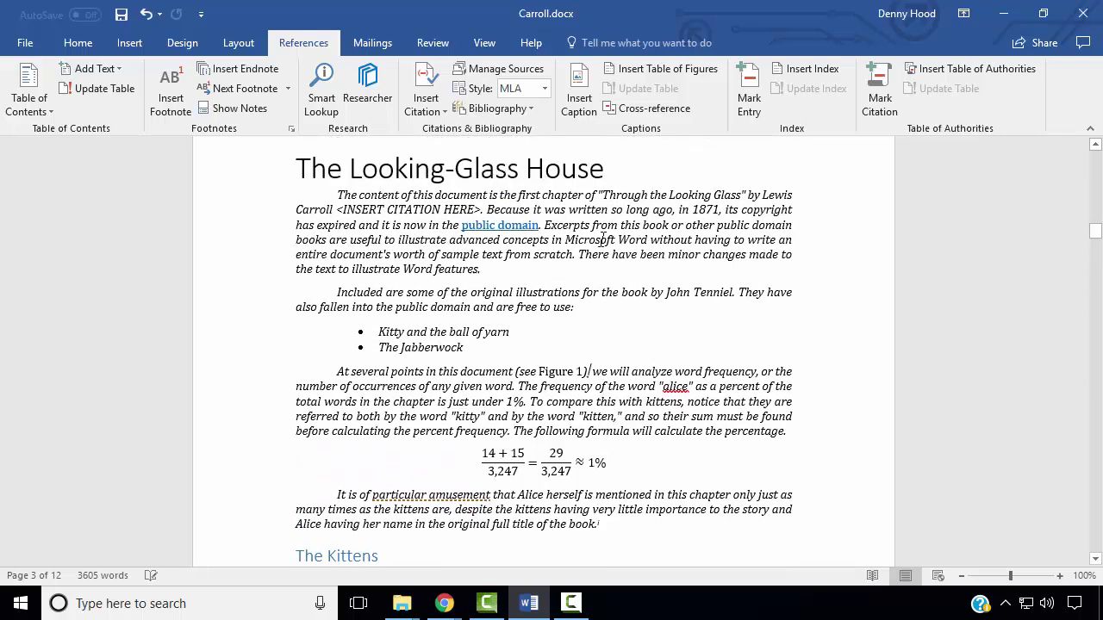
{"action": "left_click", "coordinate": [332, 213]}
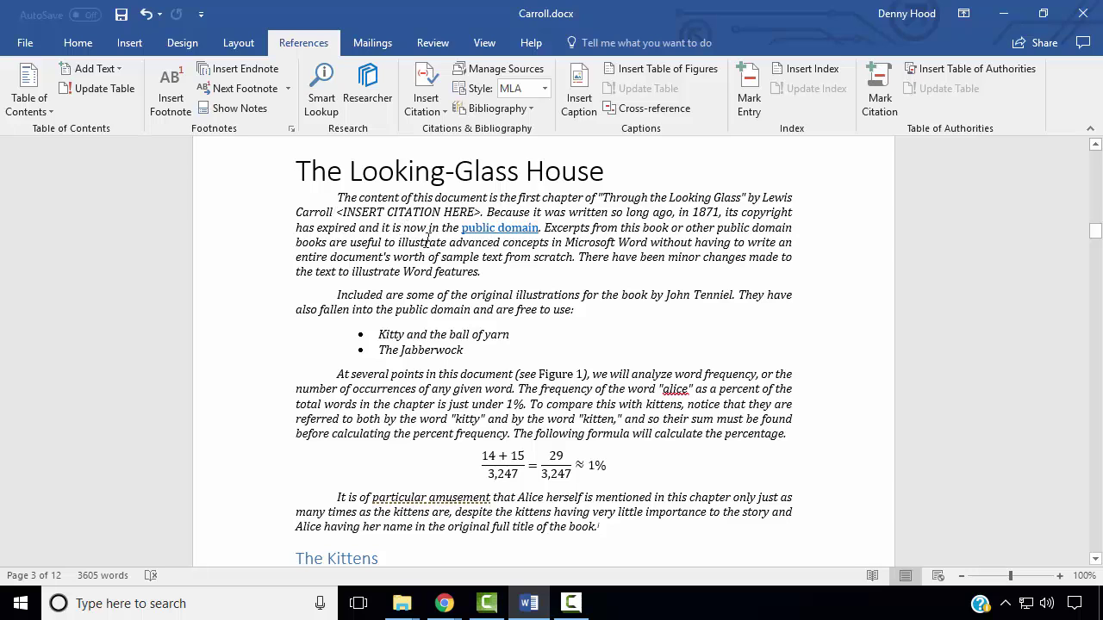
{"action": "left_click", "coordinate": [426, 102]}
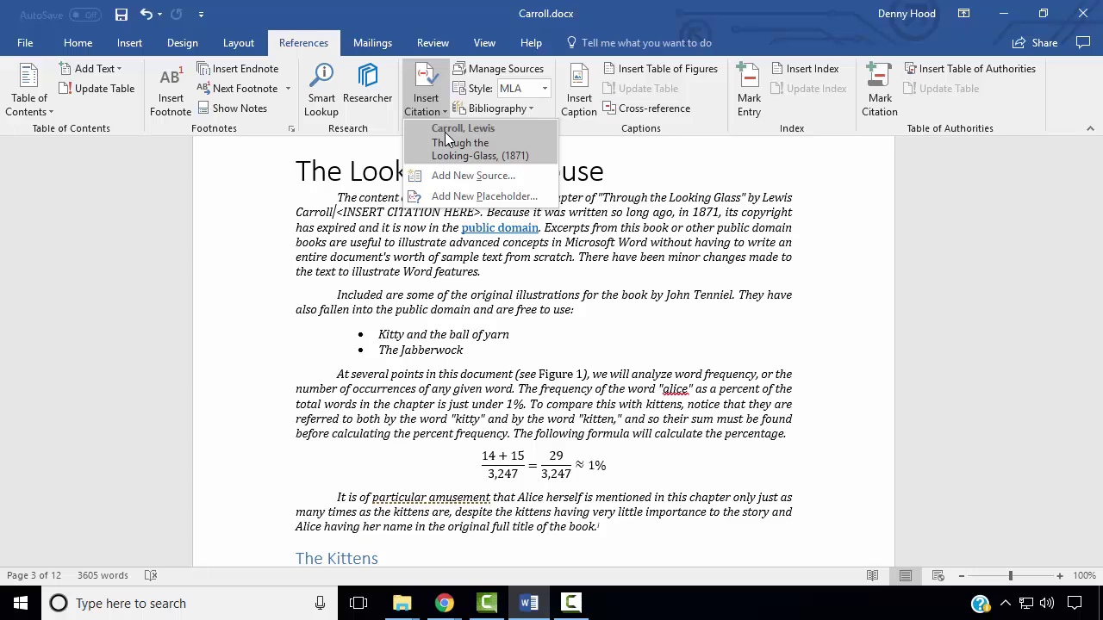
{"action": "left_click", "coordinate": [445, 138]}
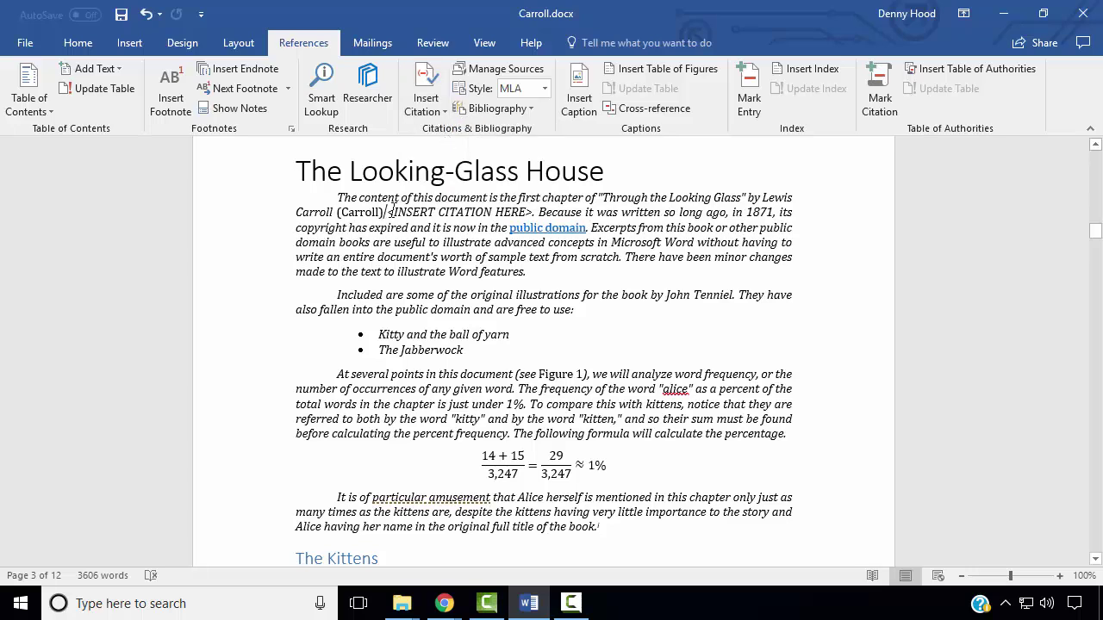
Delete the <INSERT CITATION HERE> placeholder with its period and add punctuation after the citation.
{"action": "left_click_drag", "start_coordinate": [389, 212], "coordinate": [531, 213]}
{"action": "key", "text": "Delete"}
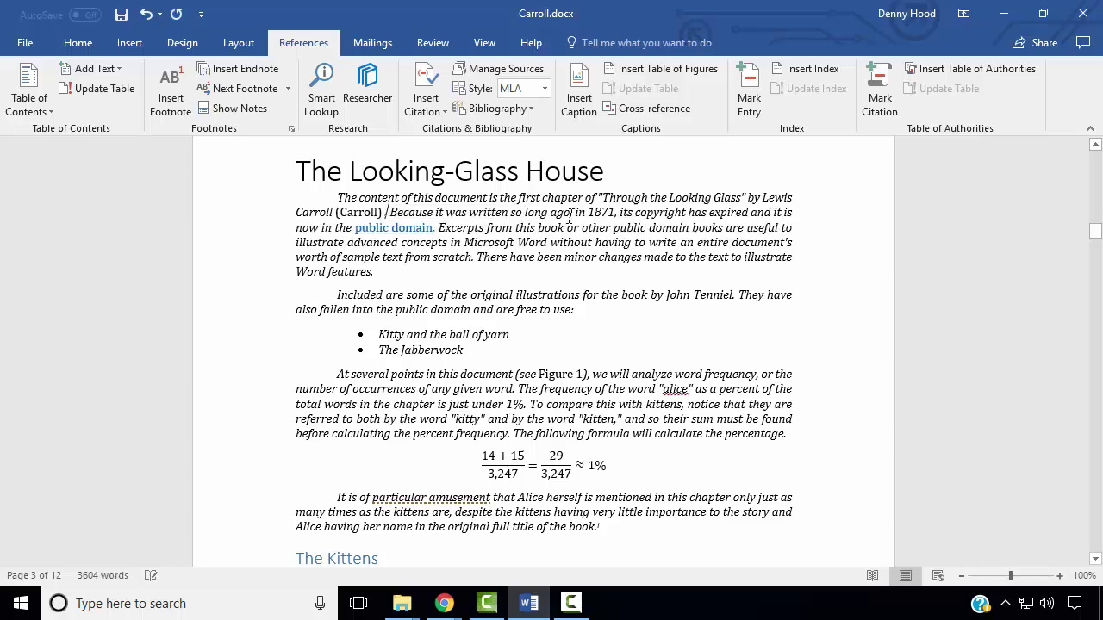
{"action": "type", "text": ","}
Insert the built-in Bibliography on the last page, on the empty line above the endnote.
{"action": "left_click_drag", "start_coordinate": [1097, 245], "coordinate": [1095, 532]}
{"action": "left_click", "coordinate": [347, 249]}
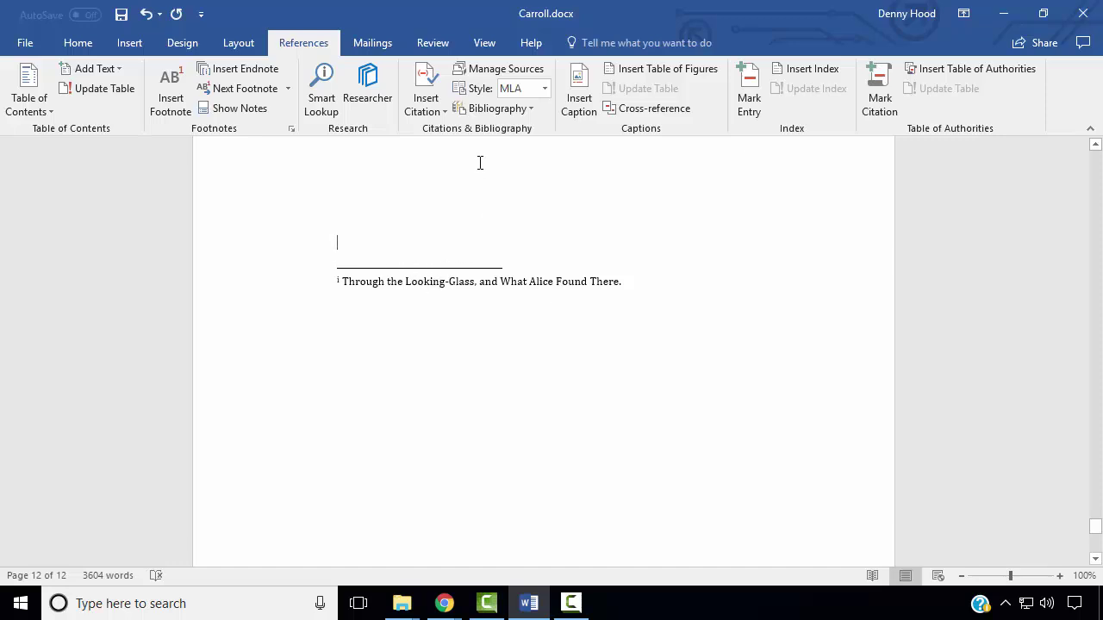
{"action": "left_click", "coordinate": [527, 112]}
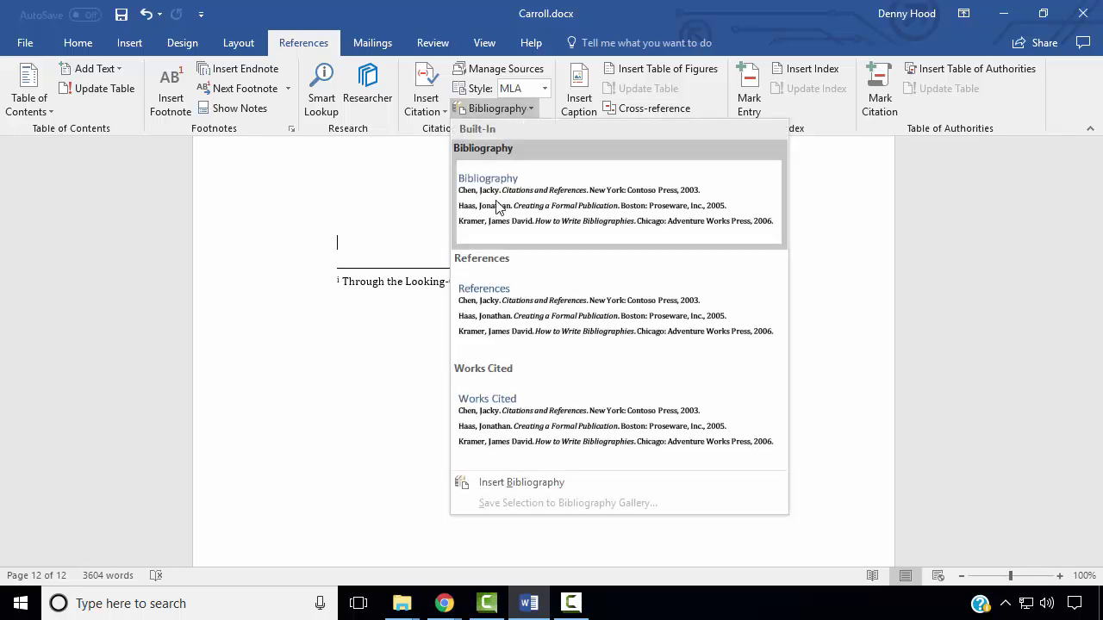
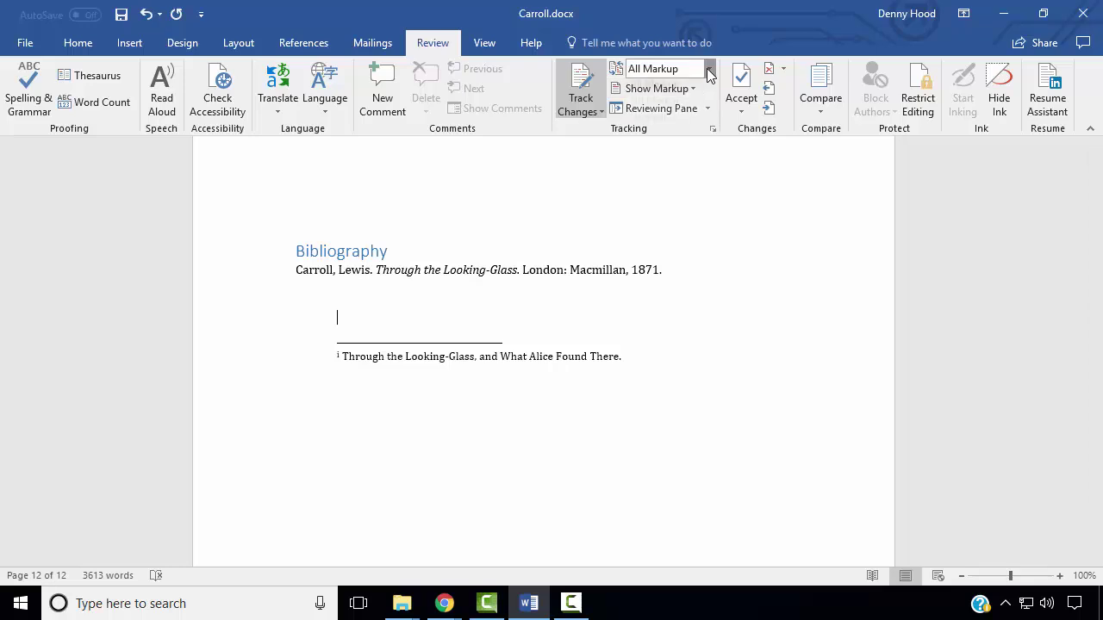
Set the tracked-changes display to No Markup and justify the text of the entire document.
{"action": "left_click", "coordinate": [709, 68]}
{"action": "left_click", "coordinate": [684, 122]}
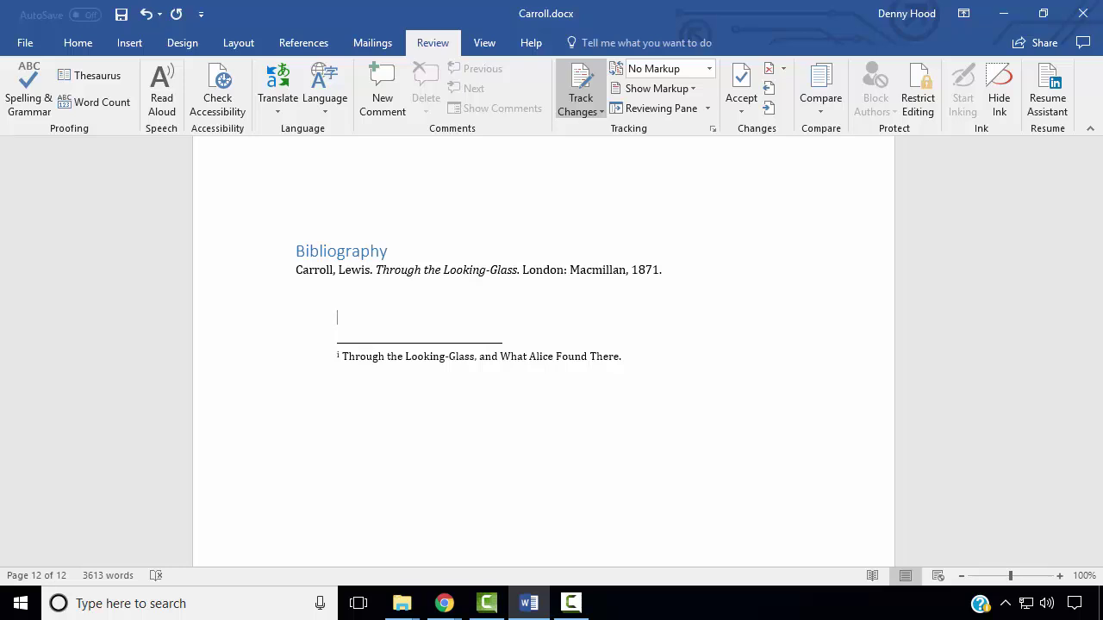
{"action": "key", "text": "ctrl+a"}
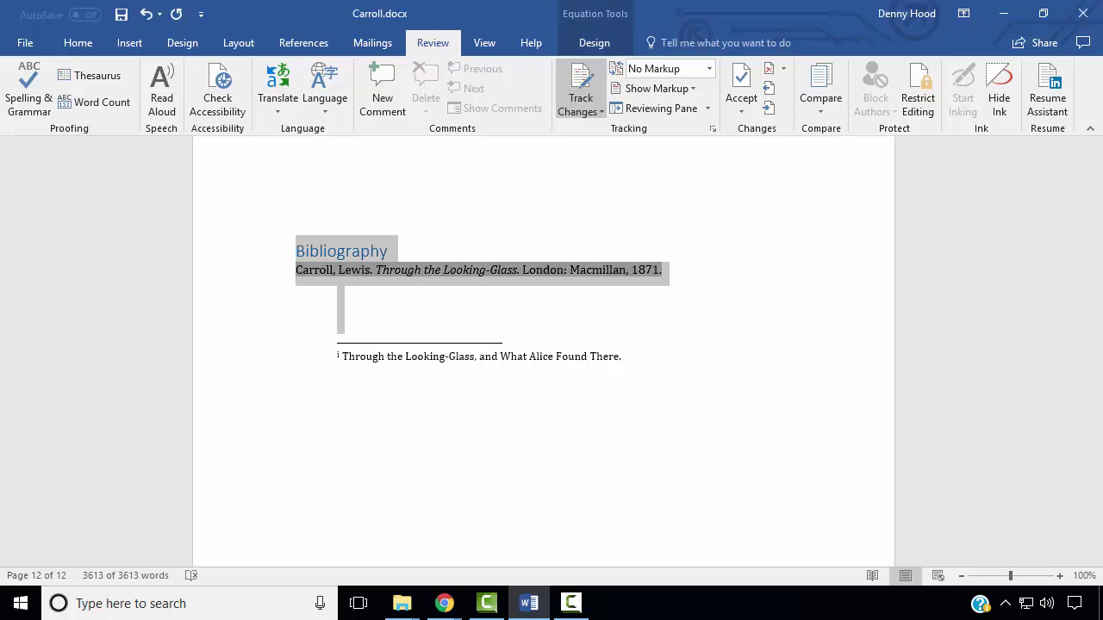
{"action": "left_click", "coordinate": [78, 43]}
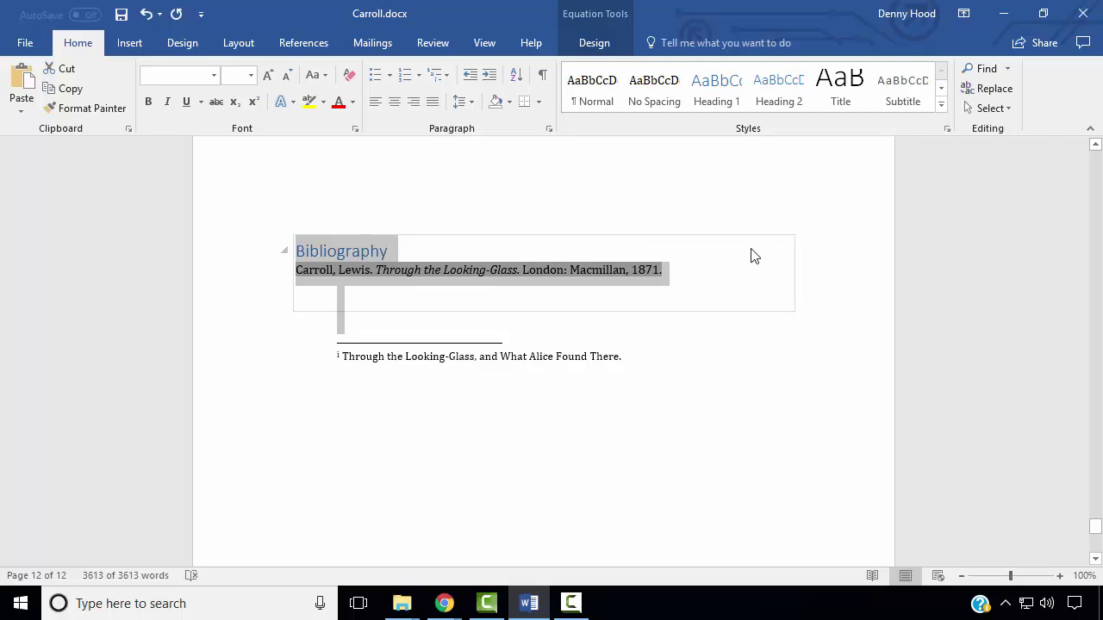
Bold the whole Jabberwocky poem, from its title through its last line.
{"action": "scroll", "coordinate": [750, 345], "scroll_direction": "up", "scroll_amount": 10}
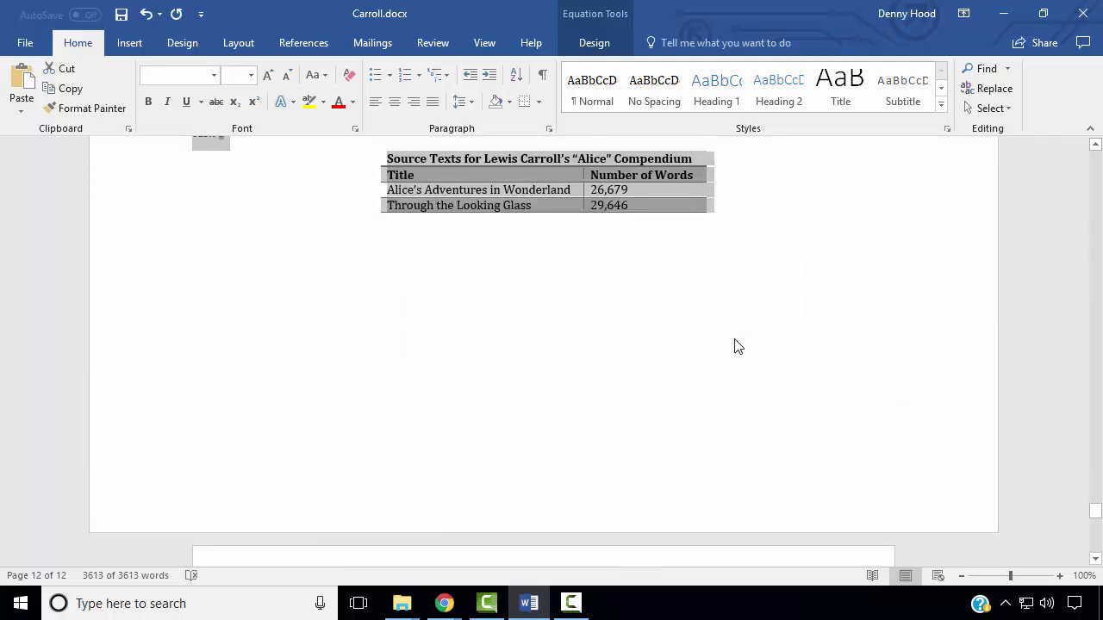
{"action": "scroll", "coordinate": [726, 325], "scroll_direction": "up", "scroll_amount": 10}
{"action": "scroll", "coordinate": [728, 342], "scroll_direction": "down", "scroll_amount": 4}
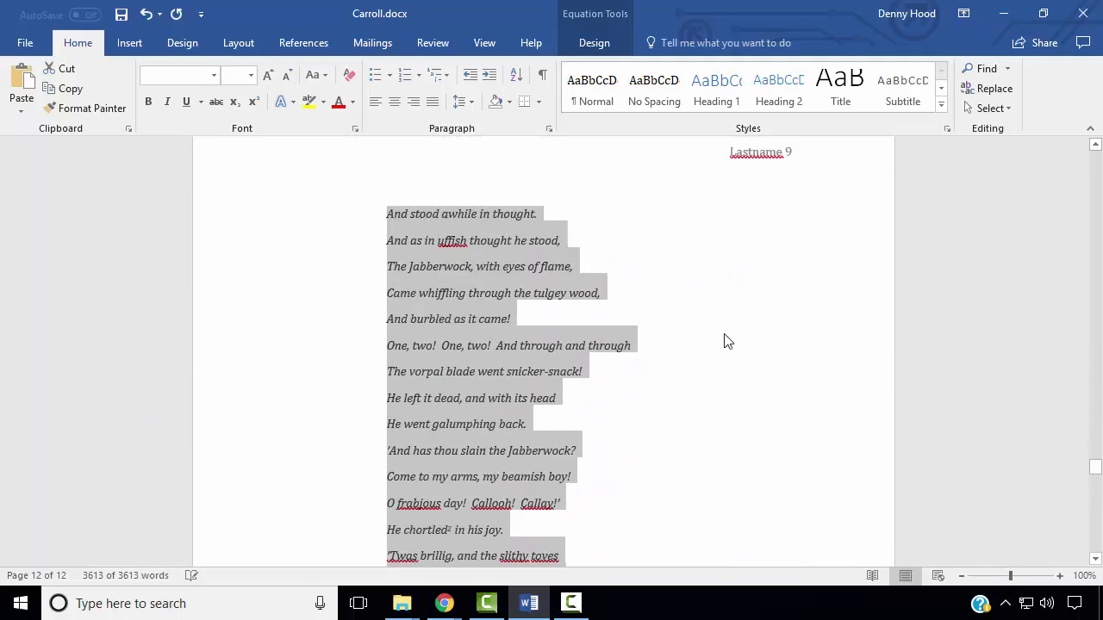
{"action": "scroll", "coordinate": [656, 452], "scroll_direction": "down", "scroll_amount": 1}
{"action": "left_click_drag", "start_coordinate": [549, 433], "coordinate": [388, 220]}
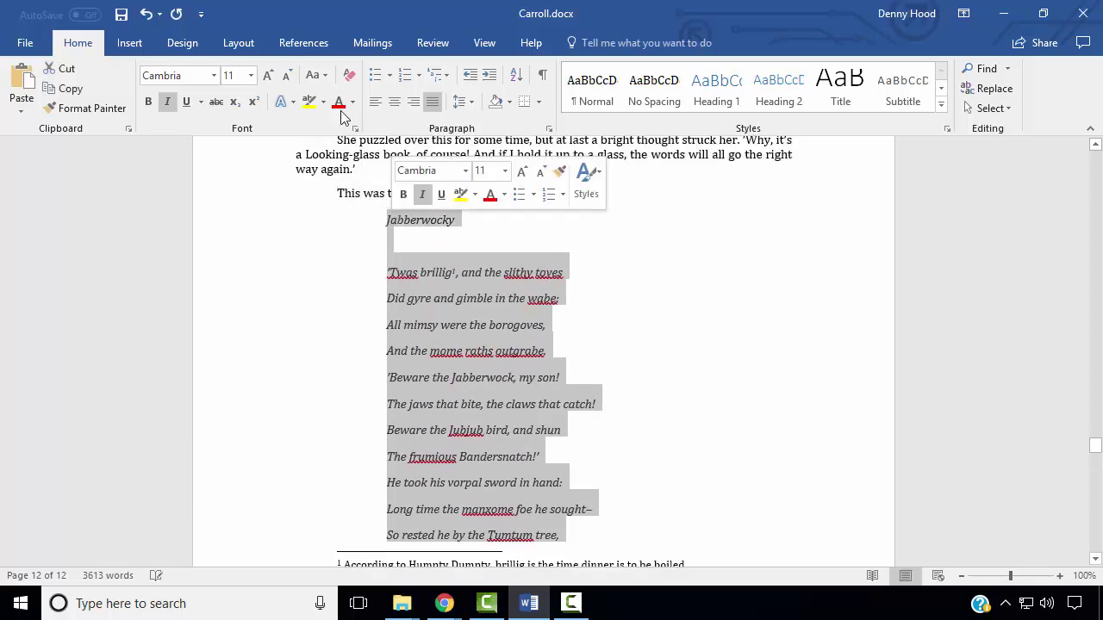
{"action": "left_click", "coordinate": [148, 102]}
Bold the reversed verse below "It was like this.", including its title Ykcowrebbaj.
{"action": "scroll", "coordinate": [556, 328], "scroll_direction": "up", "scroll_amount": 5}
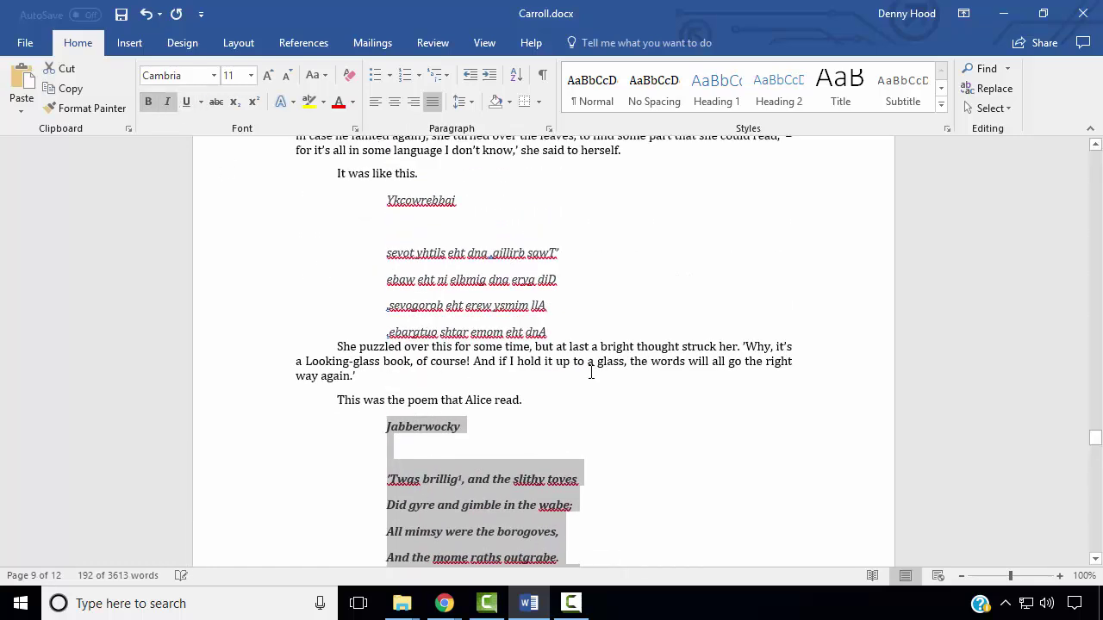
{"action": "left_click_drag", "start_coordinate": [555, 327], "coordinate": [388, 200]}
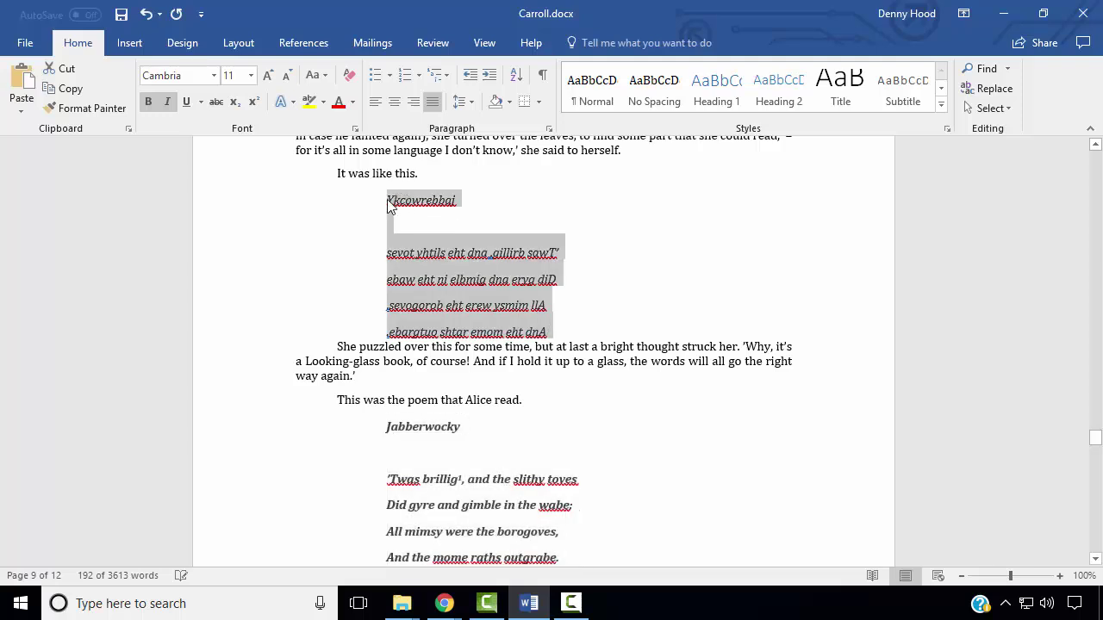
{"action": "left_click", "coordinate": [151, 100]}
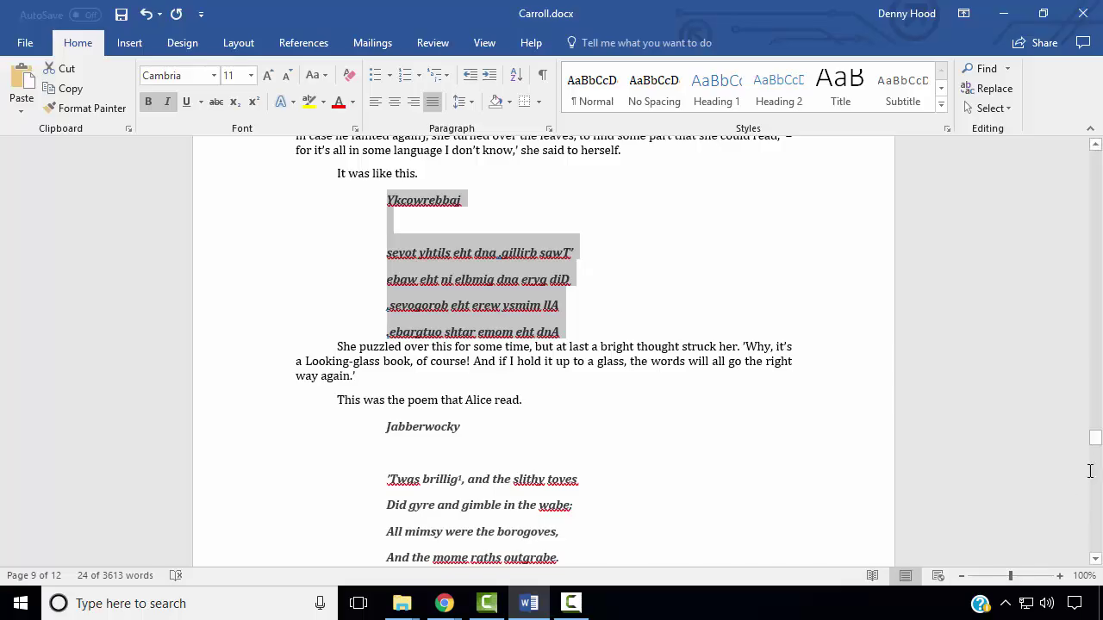
Delete the paragraph in The Kittens section that begins "The way Dinah washed her children's faces".
{"action": "left_click_drag", "start_coordinate": [1096, 438], "coordinate": [1094, 246]}
{"action": "left_click_drag", "start_coordinate": [429, 416], "coordinate": [339, 325]}
{"action": "key", "text": "Delete"}
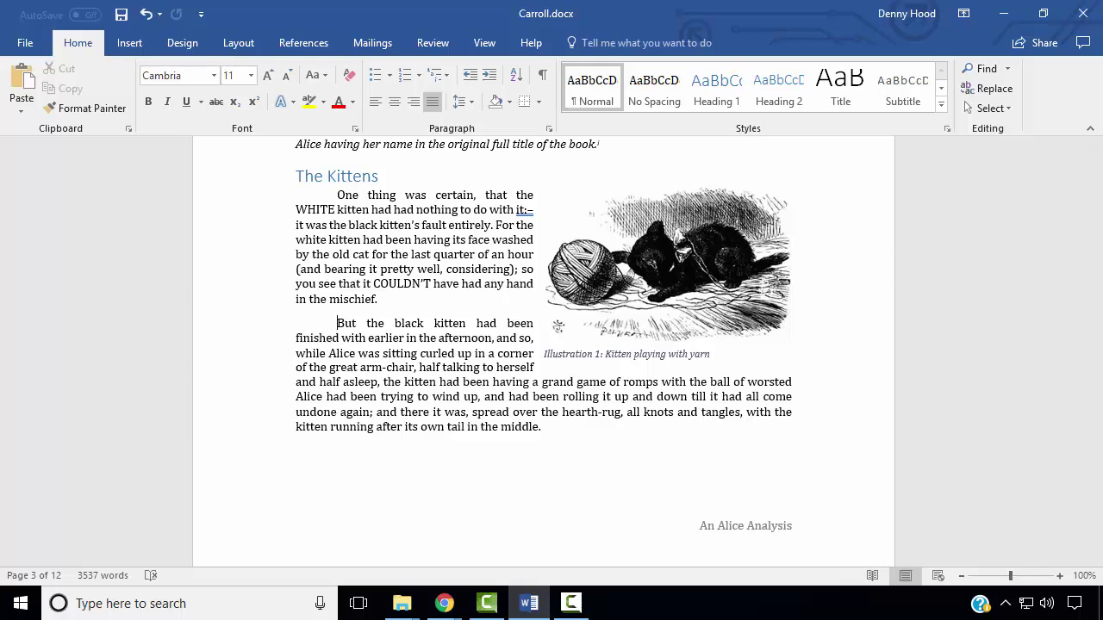
Paste the Lewis Carroll biography text with merged formatting as a new paragraph before "But the black kitten had been finished with".
{"action": "key", "text": "alt+Tab"}
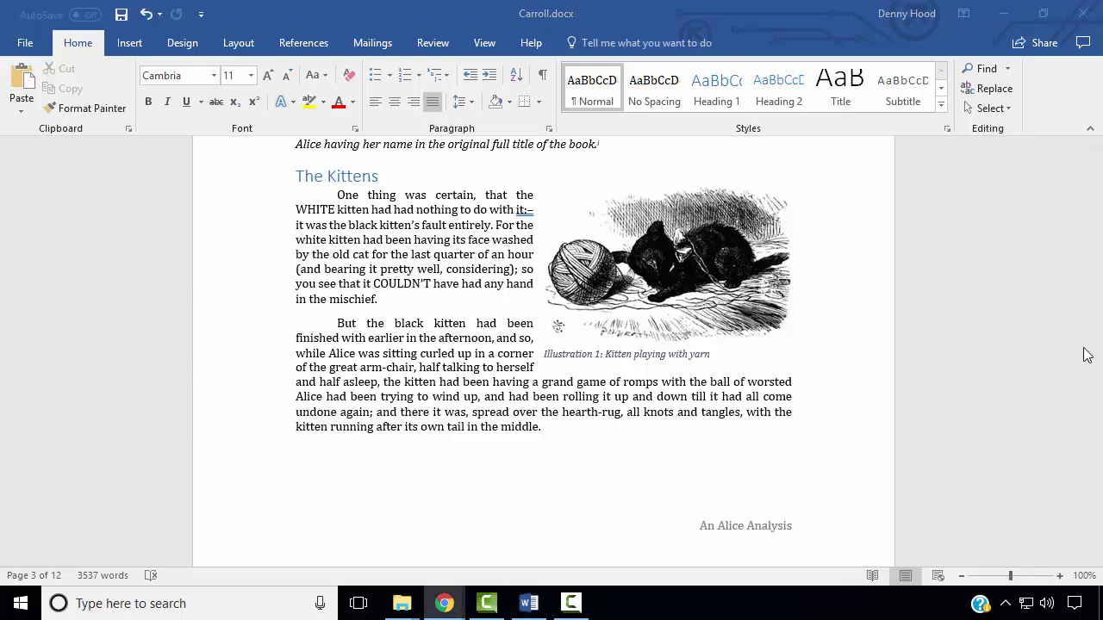
{"action": "left_click", "coordinate": [340, 326]}
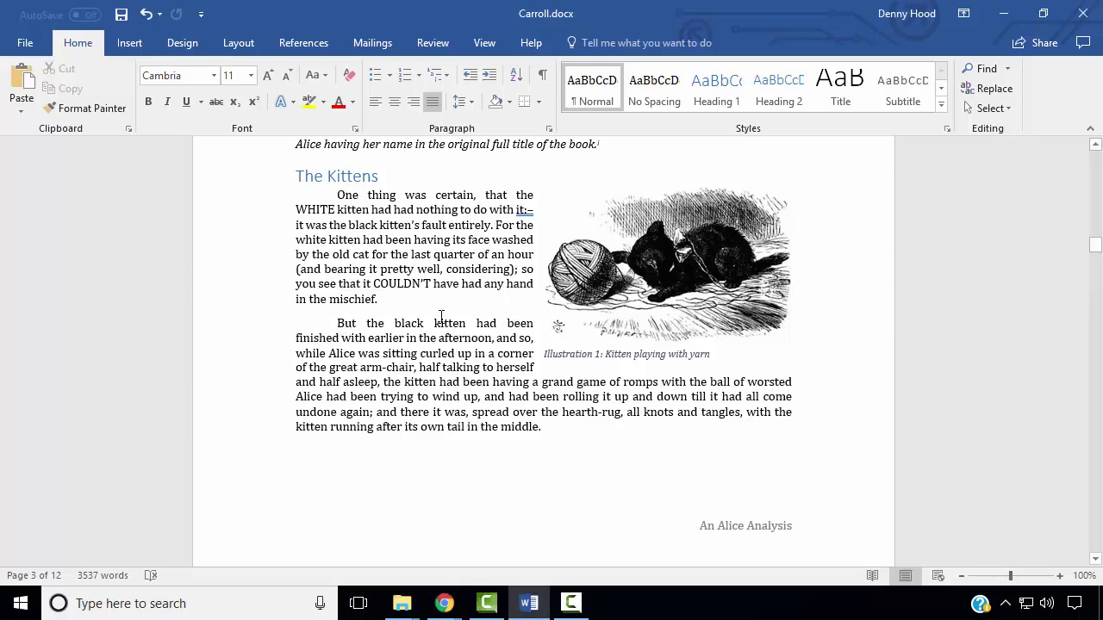
{"action": "key", "text": "Return"}
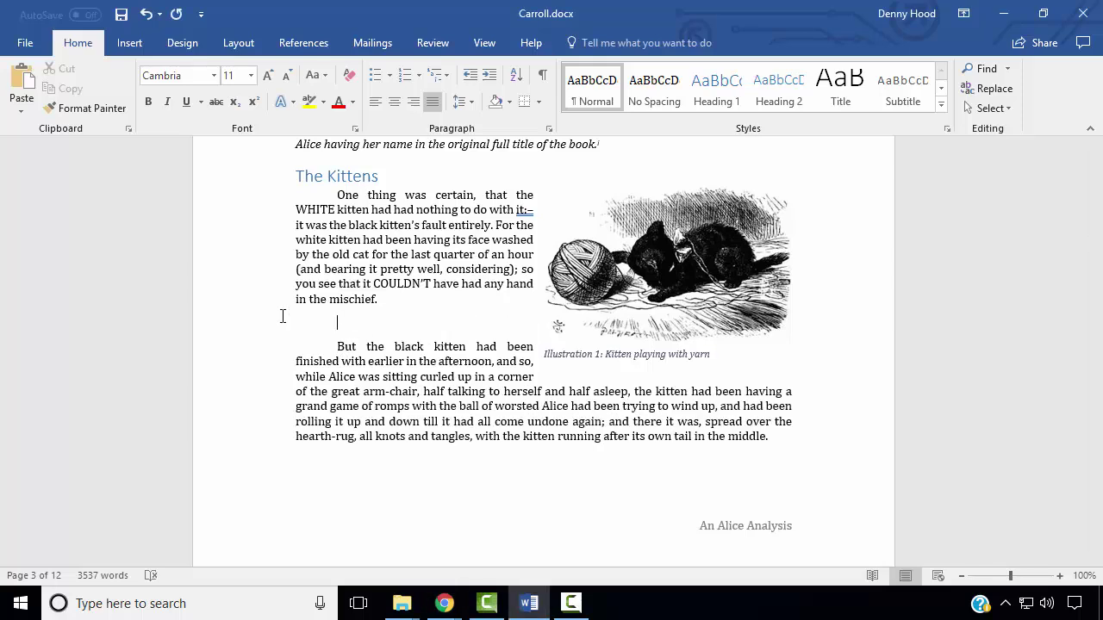
{"action": "right_click", "coordinate": [346, 324]}
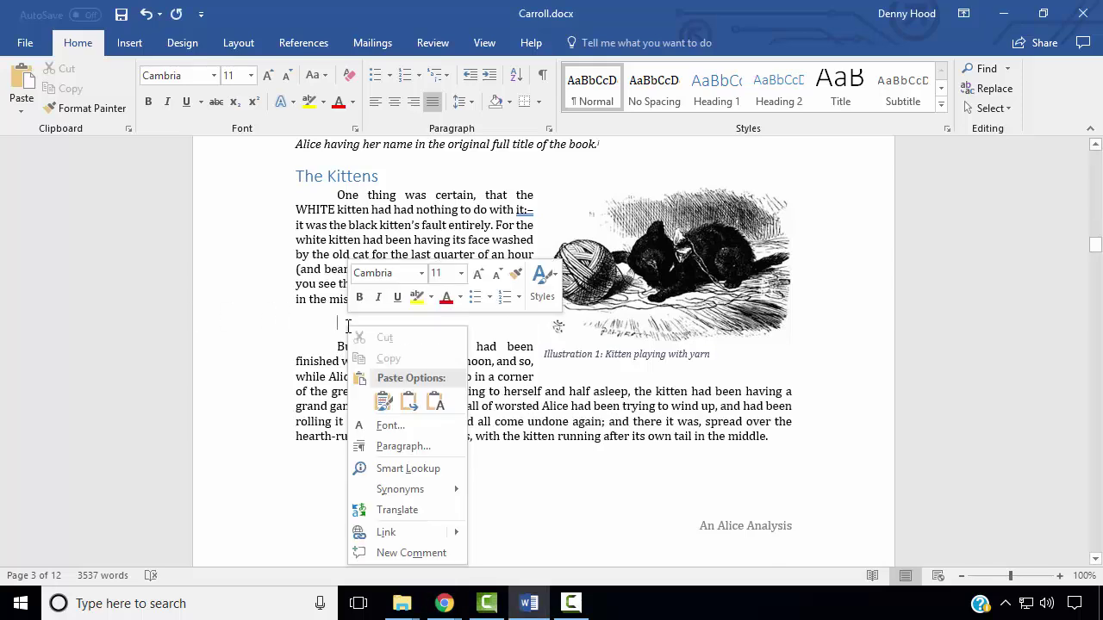
{"action": "left_click", "coordinate": [409, 405]}
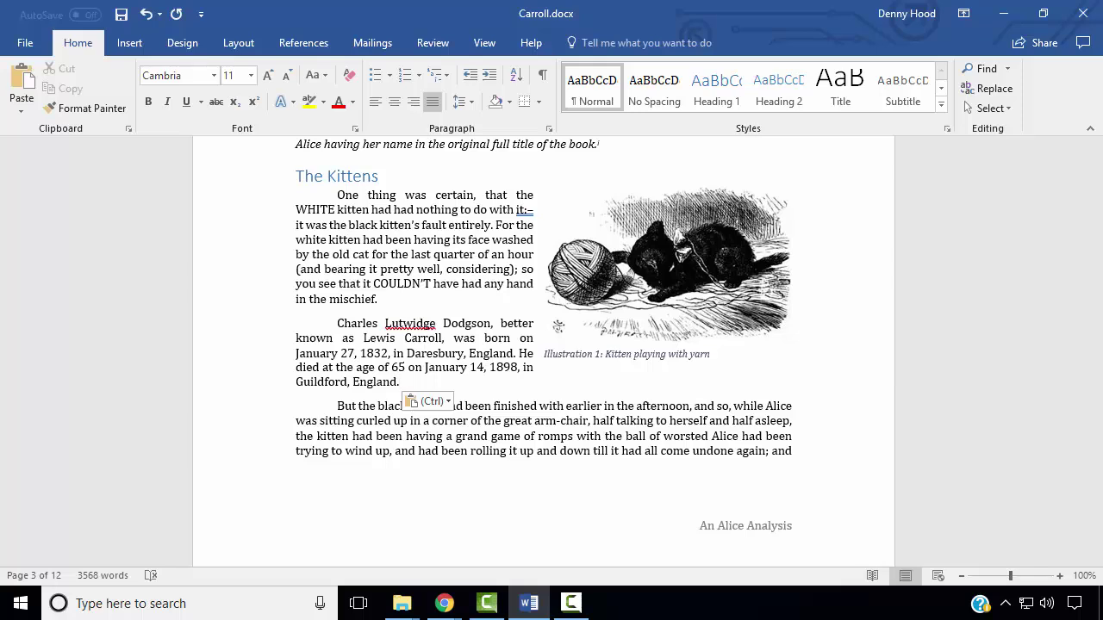
Set the tracked-changes display to All Markup and accept the current change in The Kittens section, moving to the next one.
{"action": "left_click", "coordinate": [438, 47]}
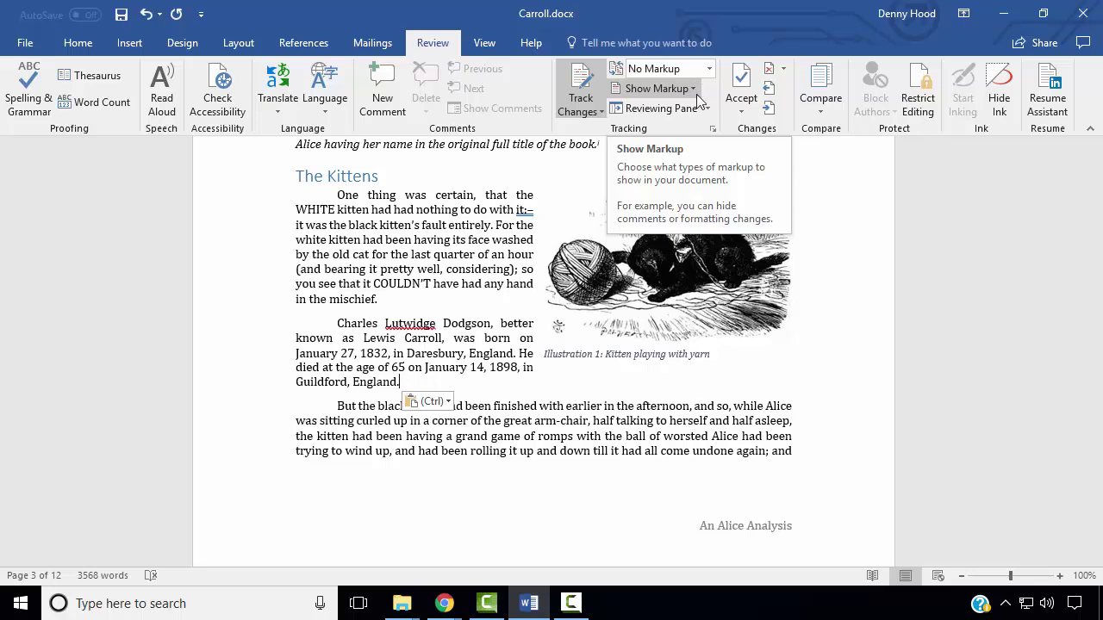
{"action": "left_click", "coordinate": [709, 68]}
{"action": "left_click", "coordinate": [685, 117]}
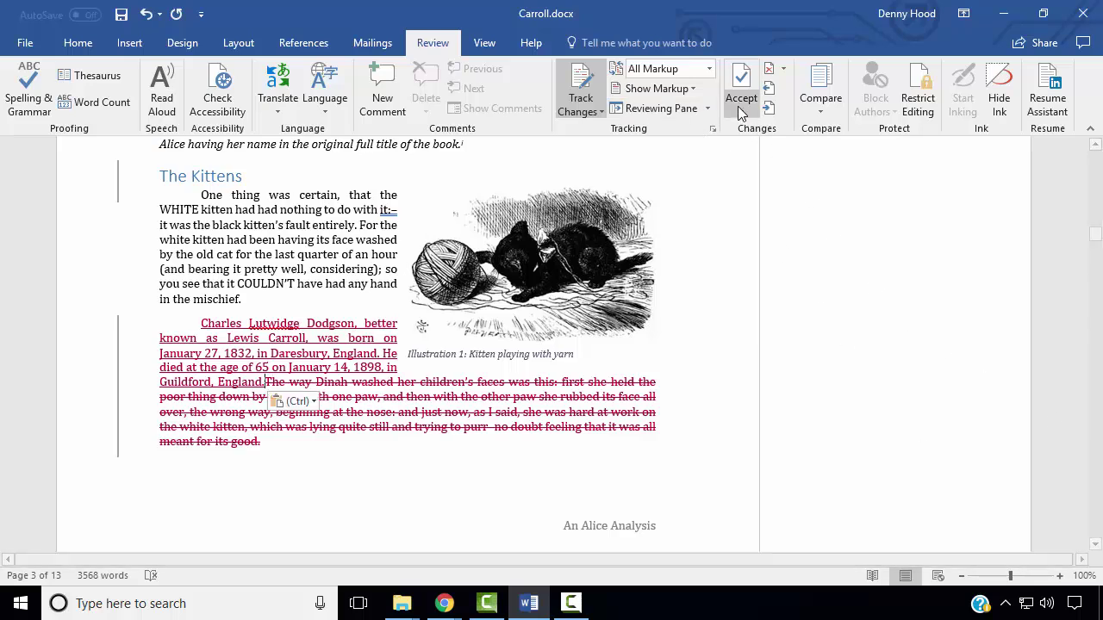
{"action": "left_click", "coordinate": [743, 77]}
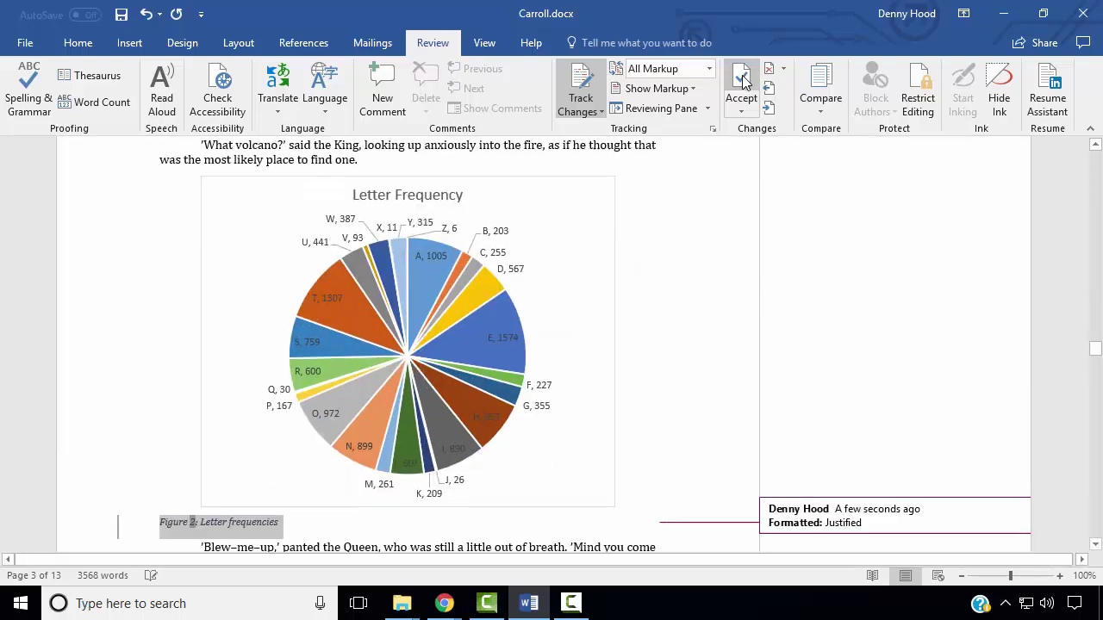
Accept the remaining tracked changes one by one, from the Letter Frequency chart's caption through the final table caption, and turn off change tracking.
{"action": "left_click", "coordinate": [742, 76]}
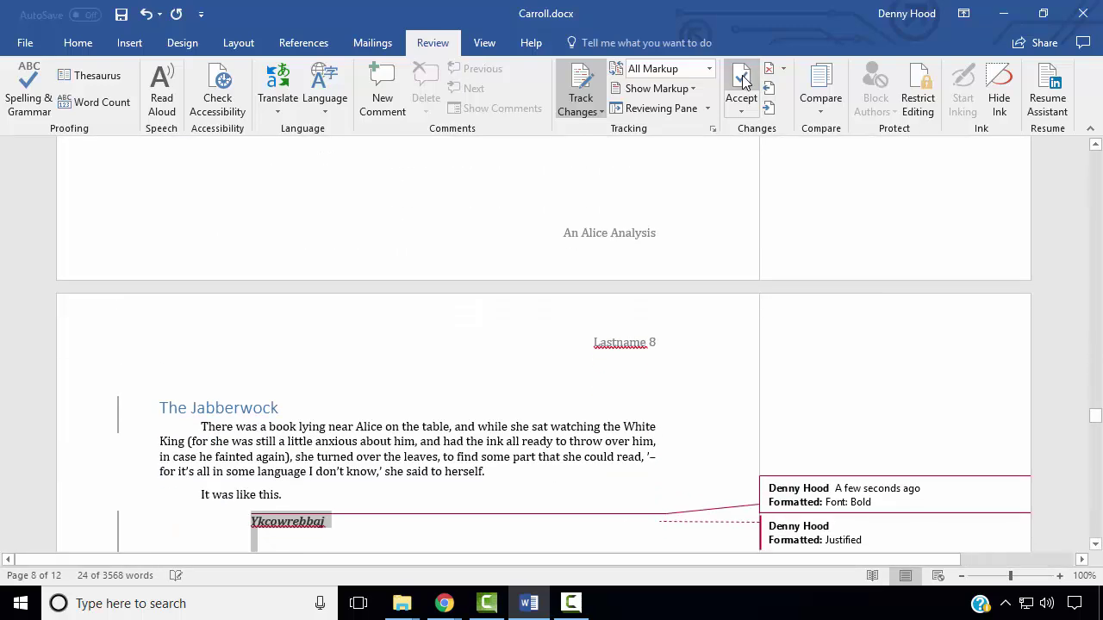
{"action": "left_click", "coordinate": [742, 75]}
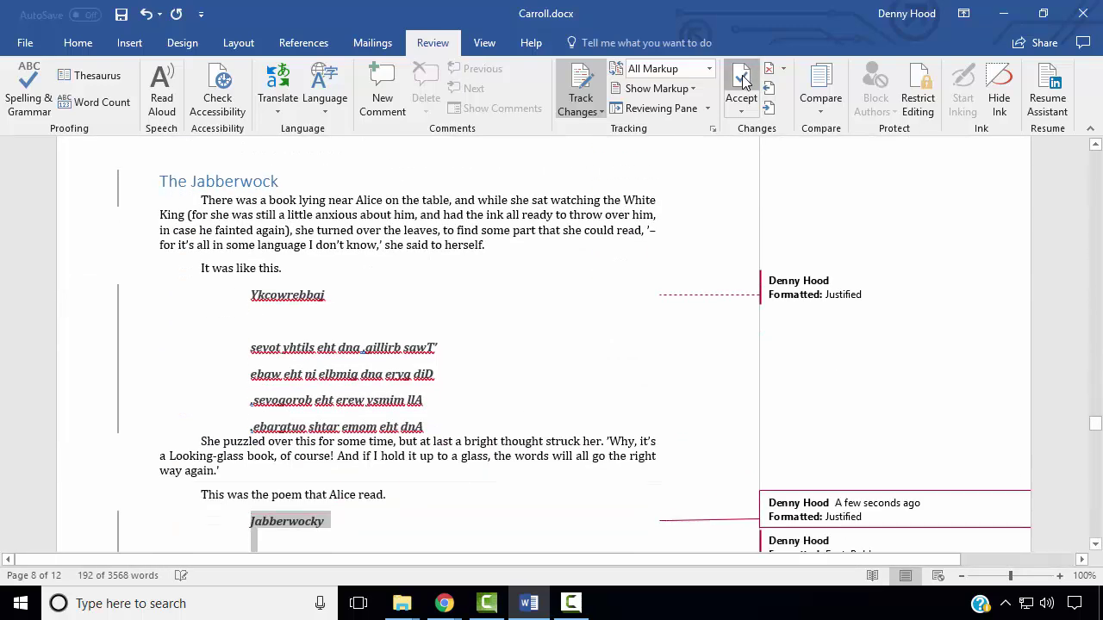
{"action": "left_click", "coordinate": [742, 75]}
{"action": "left_click", "coordinate": [742, 74]}
{"action": "left_click", "coordinate": [742, 75]}
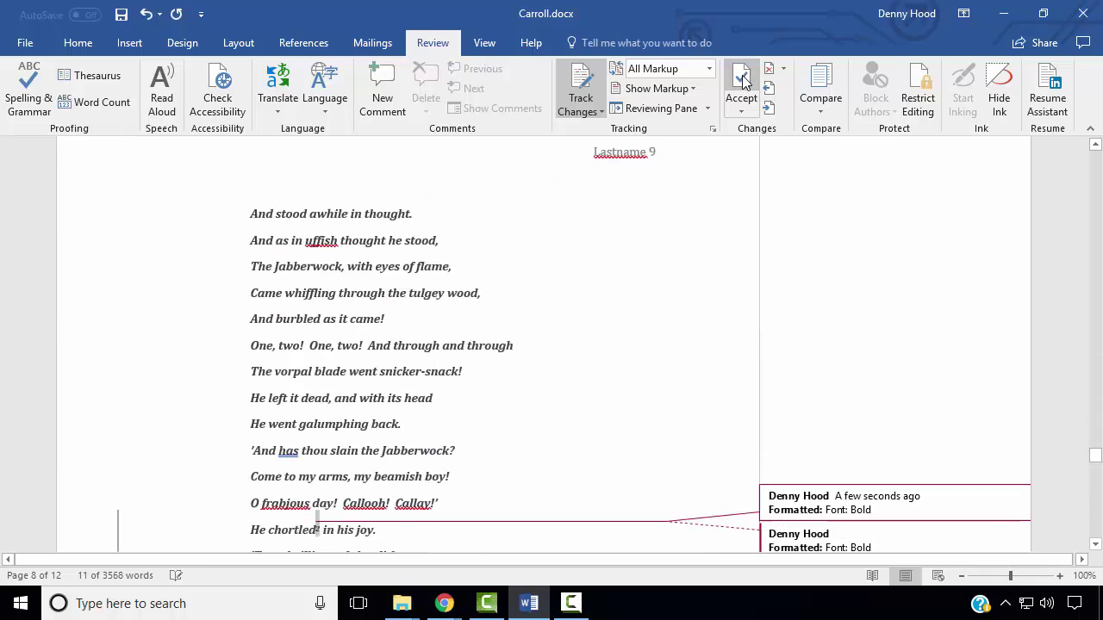
{"action": "left_click", "coordinate": [742, 75]}
{"action": "left_click", "coordinate": [742, 75]}
{"action": "left_click", "coordinate": [742, 75]}
{"action": "left_click", "coordinate": [742, 75]}
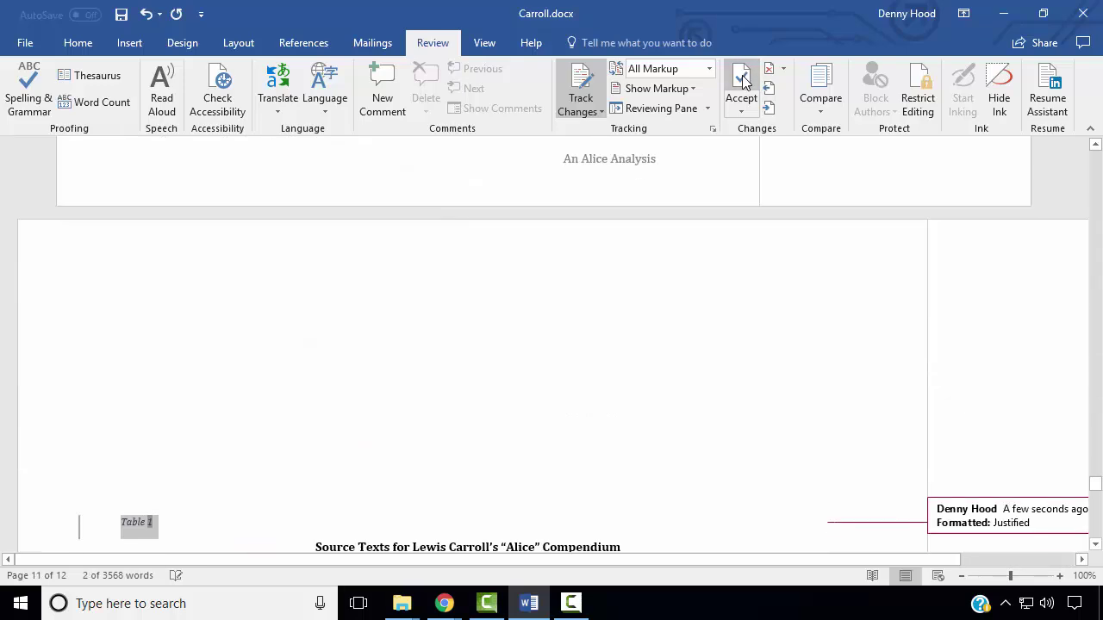
{"action": "left_click", "coordinate": [742, 75]}
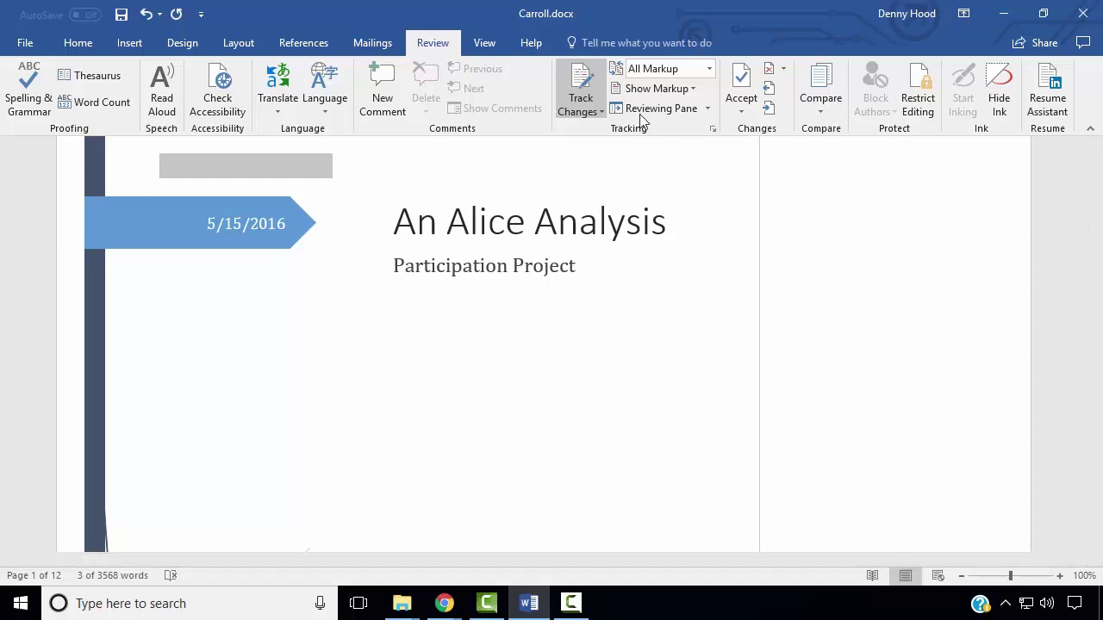
{"action": "left_click", "coordinate": [594, 112]}
{"action": "left_click", "coordinate": [597, 136]}
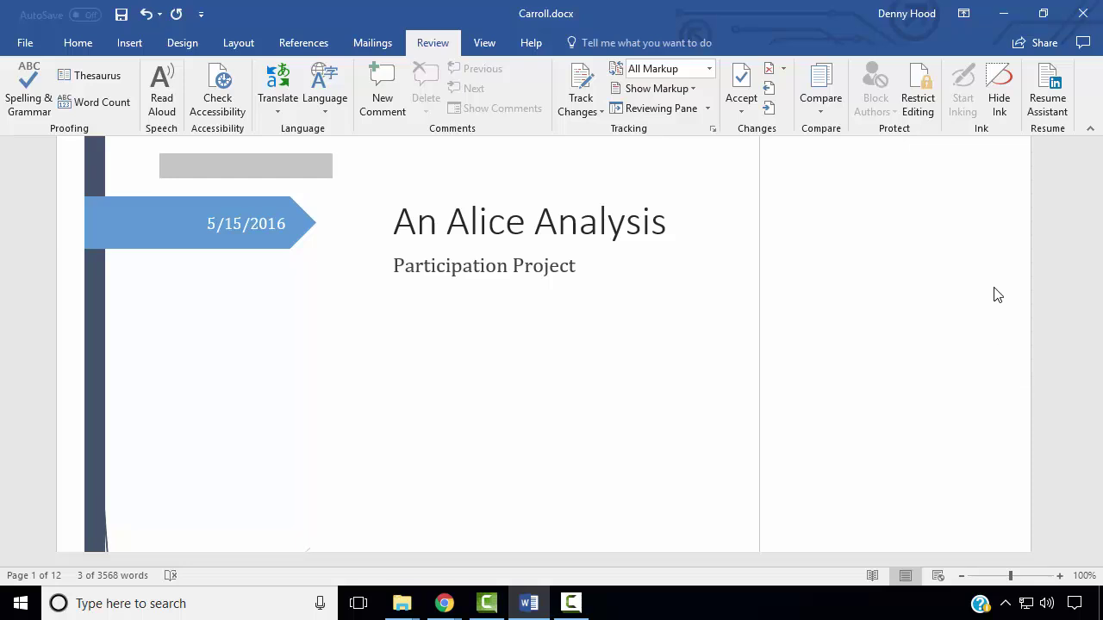
Start a two-document comparison and choose OlderText.docx from the data-files-lcp-rw folder as the original document.
{"action": "left_click", "coordinate": [823, 109]}
{"action": "left_click", "coordinate": [845, 151]}
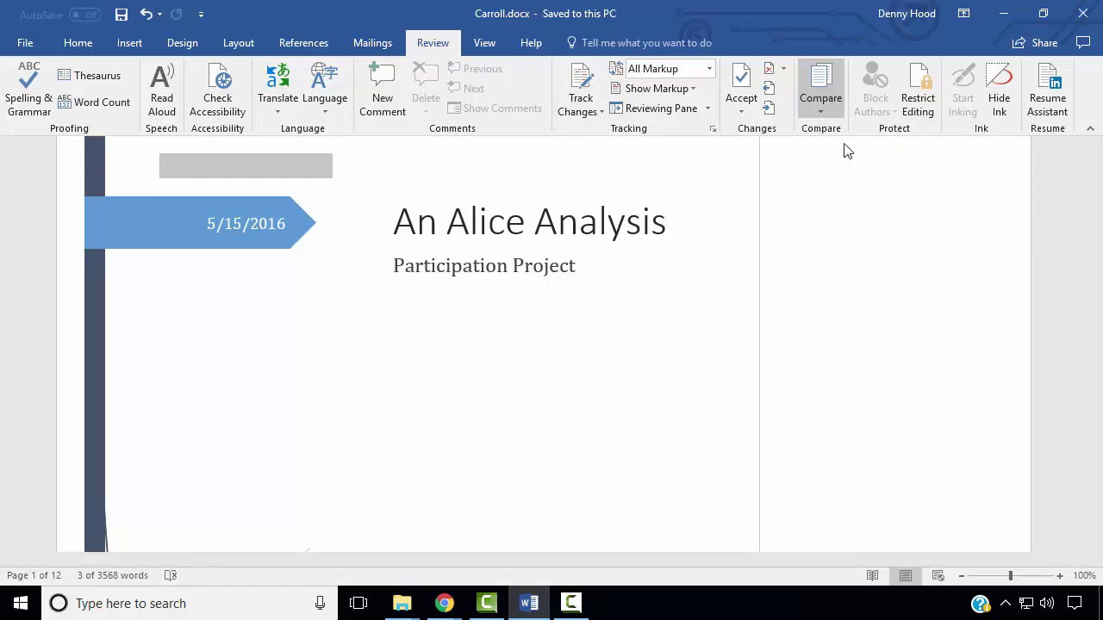
{"action": "left_click", "coordinate": [532, 264]}
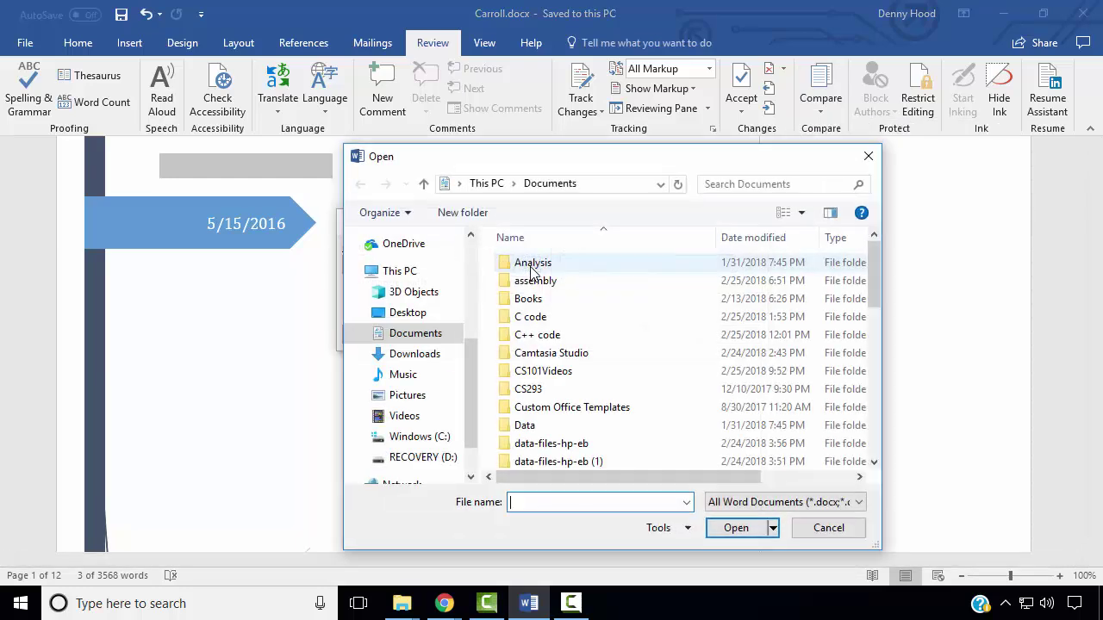
{"action": "scroll", "coordinate": [599, 413], "scroll_direction": "down", "scroll_amount": 1}
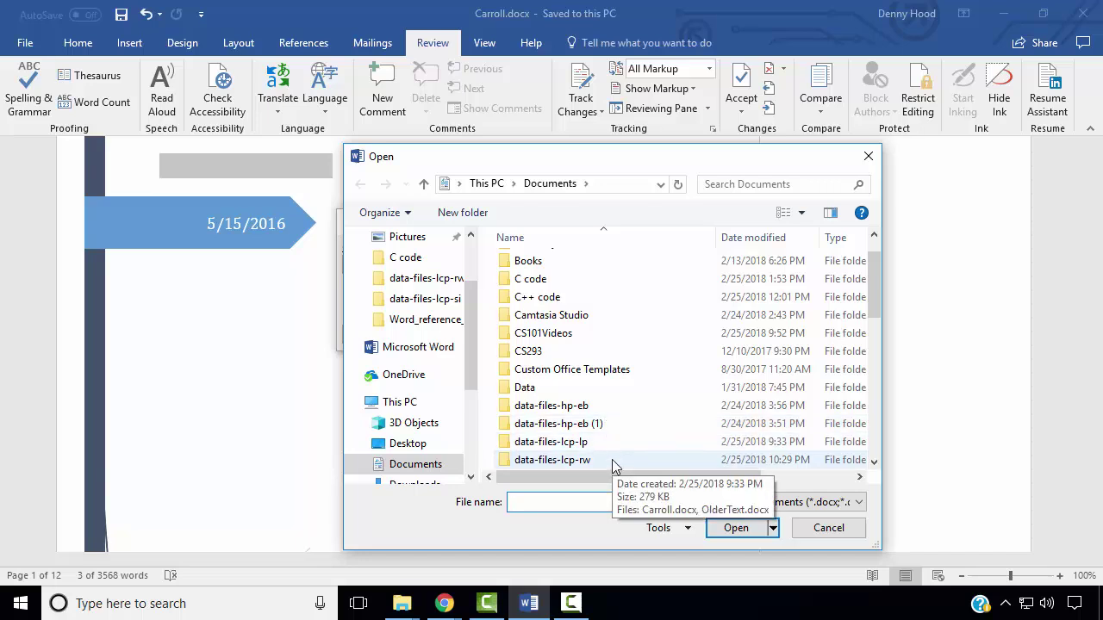
{"action": "scroll", "coordinate": [612, 459], "scroll_direction": "down", "scroll_amount": 1}
{"action": "left_click", "coordinate": [603, 408]}
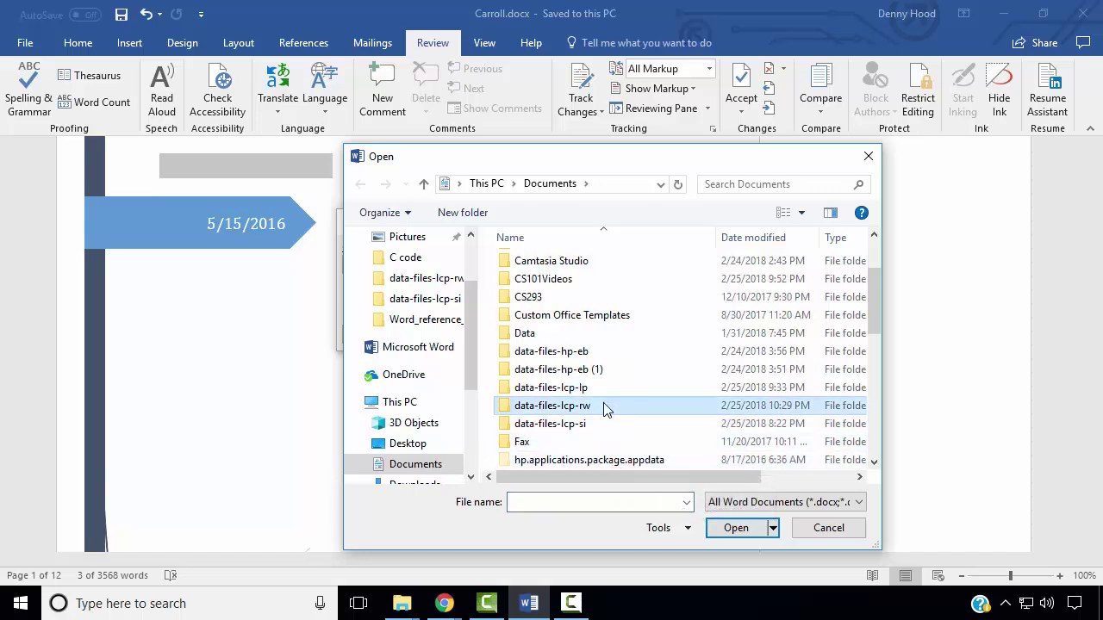
{"action": "double_click", "coordinate": [603, 409]}
{"action": "left_click", "coordinate": [599, 283]}
{"action": "left_click", "coordinate": [735, 534]}
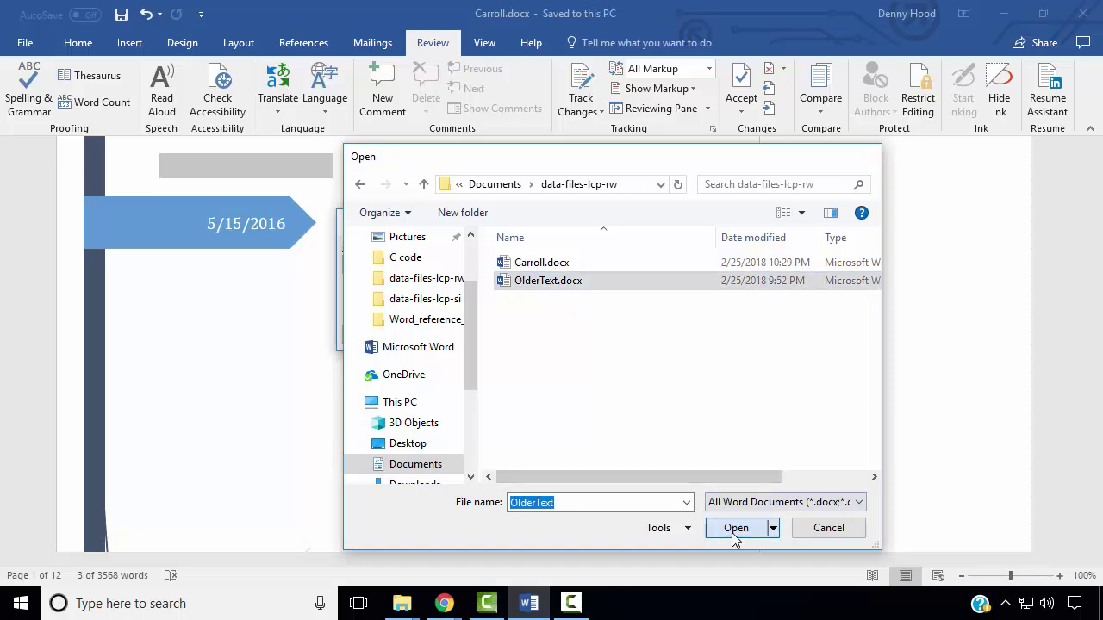
Set Carroll.docx as the revised document and run the comparison, agreeing to treat existing tracked changes as accepted.
{"action": "left_click", "coordinate": [748, 265]}
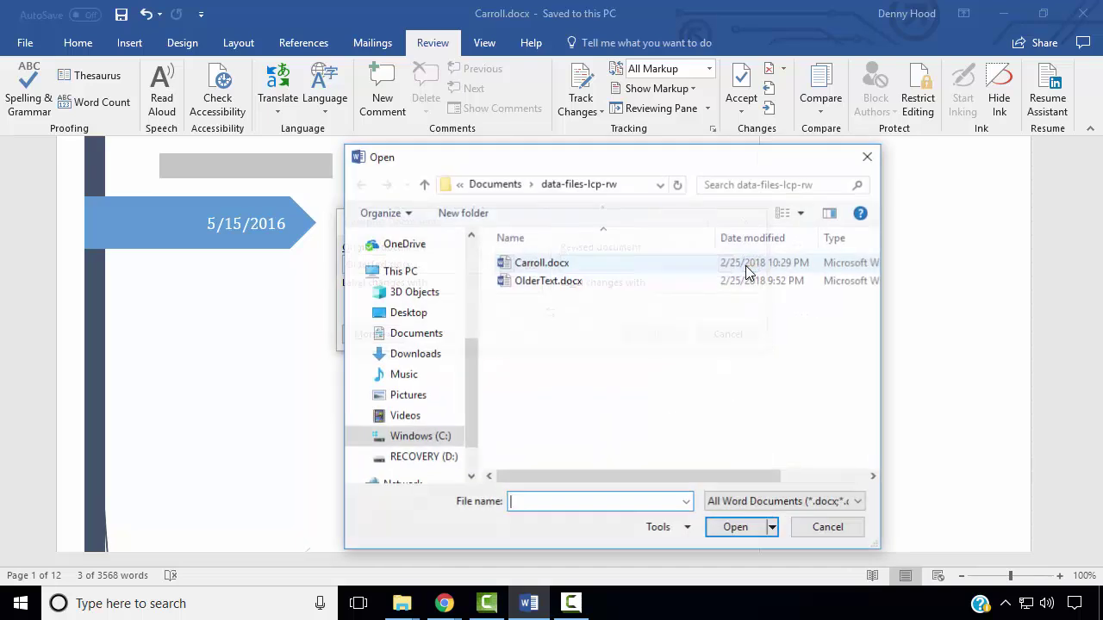
{"action": "left_click", "coordinate": [560, 263]}
{"action": "left_click", "coordinate": [732, 529]}
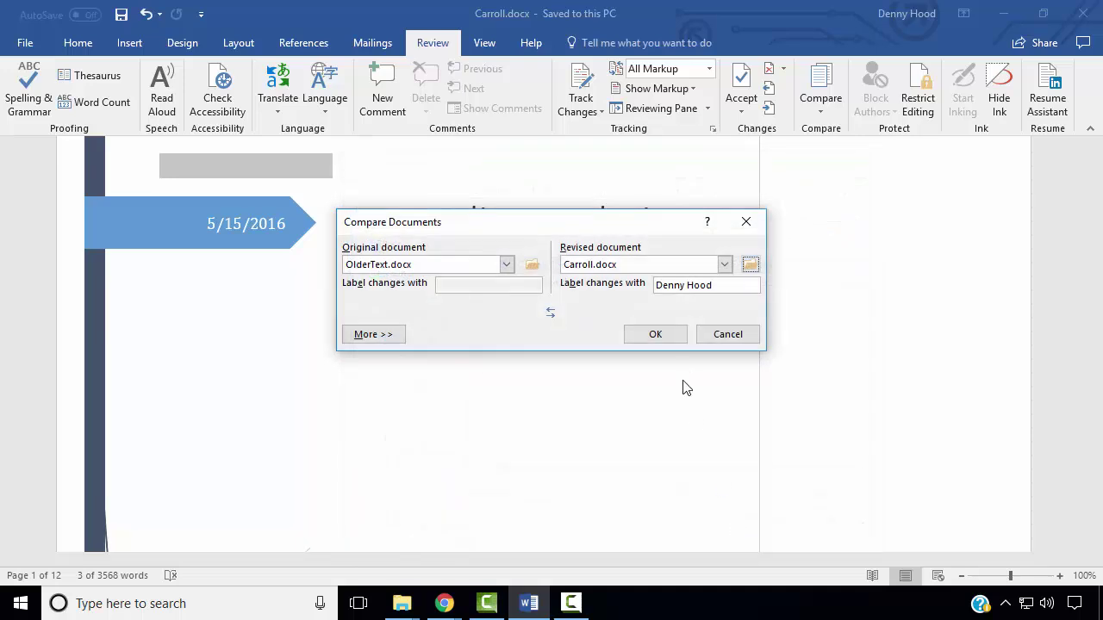
{"action": "left_click", "coordinate": [667, 337]}
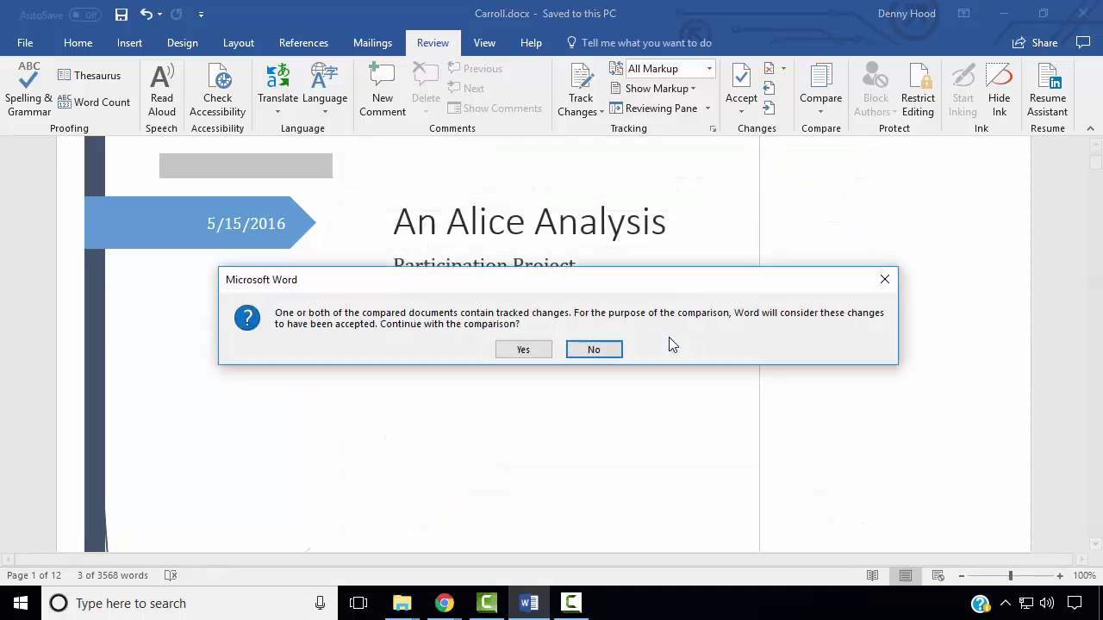
{"action": "left_click", "coordinate": [517, 350]}
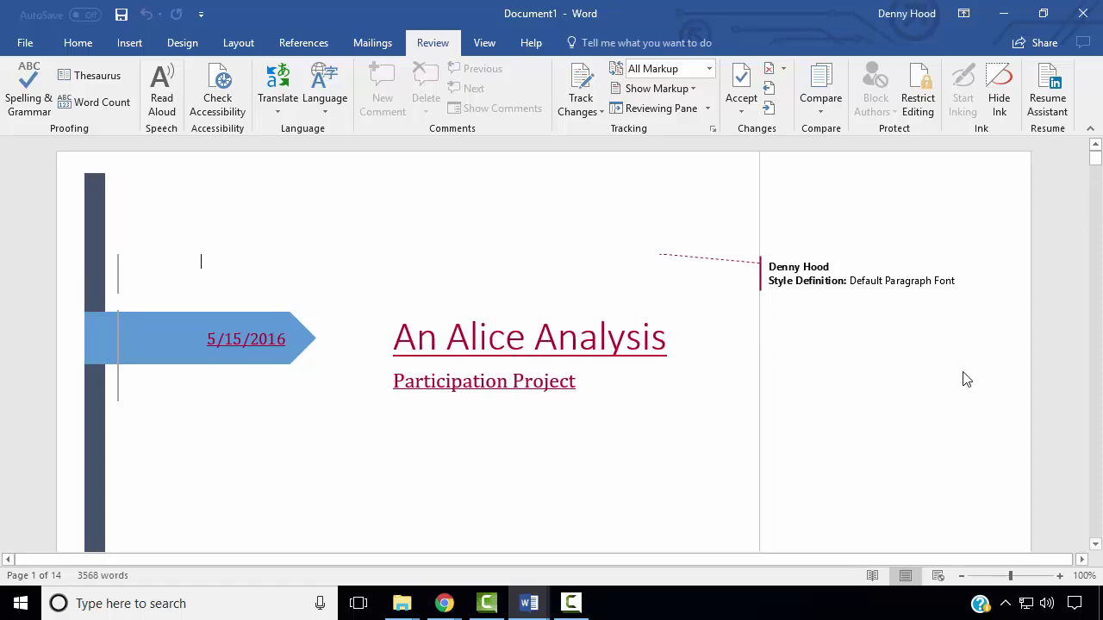
Examine the marked insertions, deletions and formatting changes in the comparison document, from the cover page to page 4.
{"action": "scroll", "coordinate": [966, 380], "scroll_direction": "down", "scroll_amount": 15}
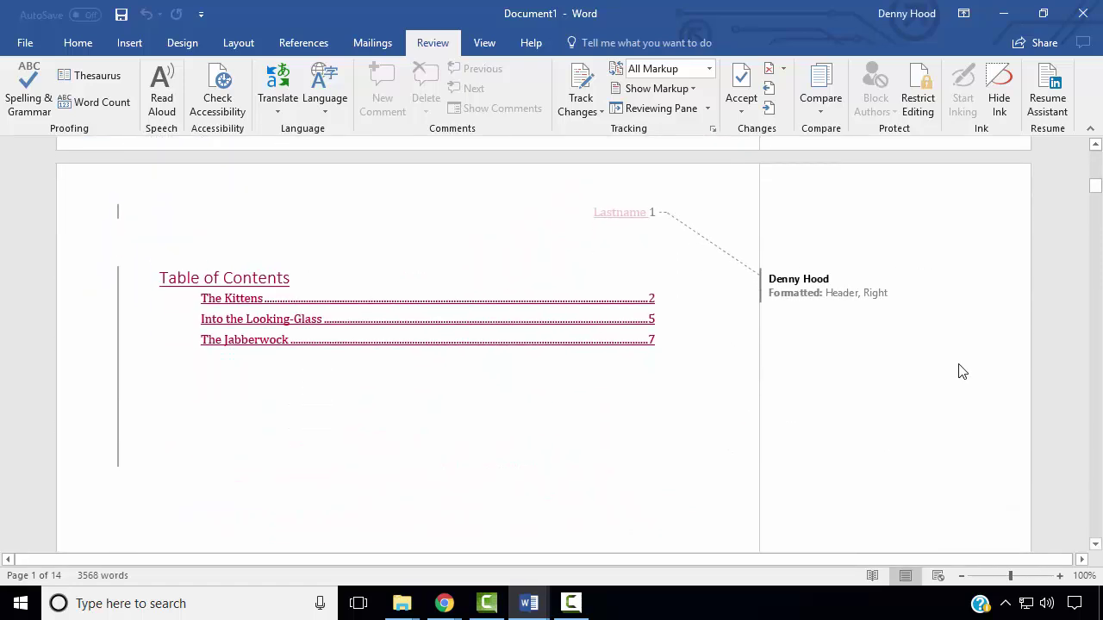
{"action": "scroll", "coordinate": [963, 372], "scroll_direction": "down", "scroll_amount": 10}
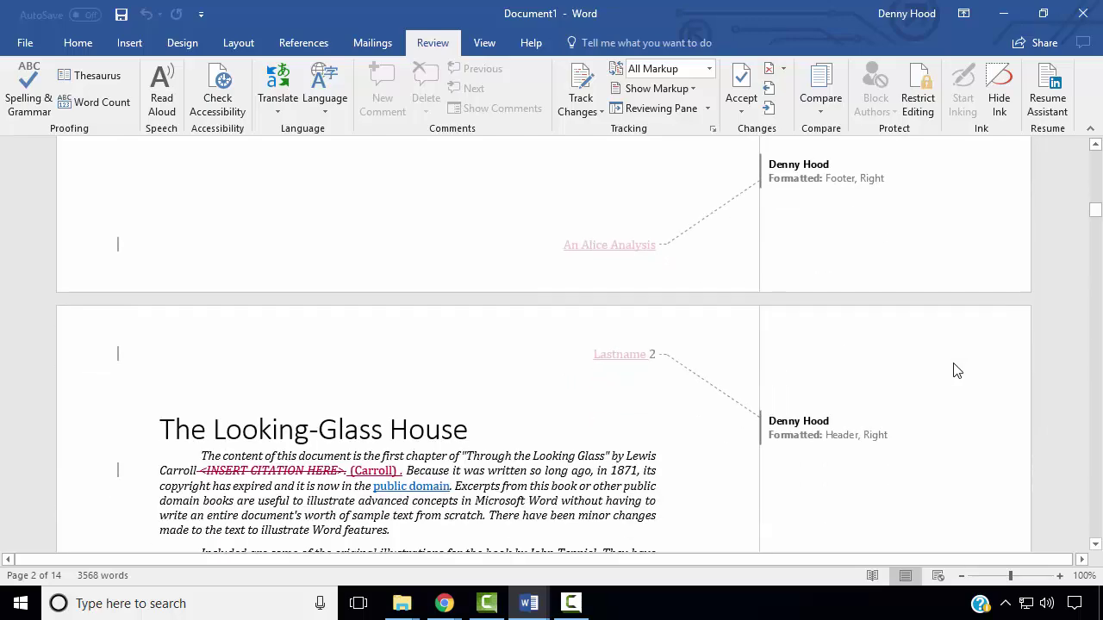
{"action": "scroll", "coordinate": [957, 371], "scroll_direction": "down", "scroll_amount": 12}
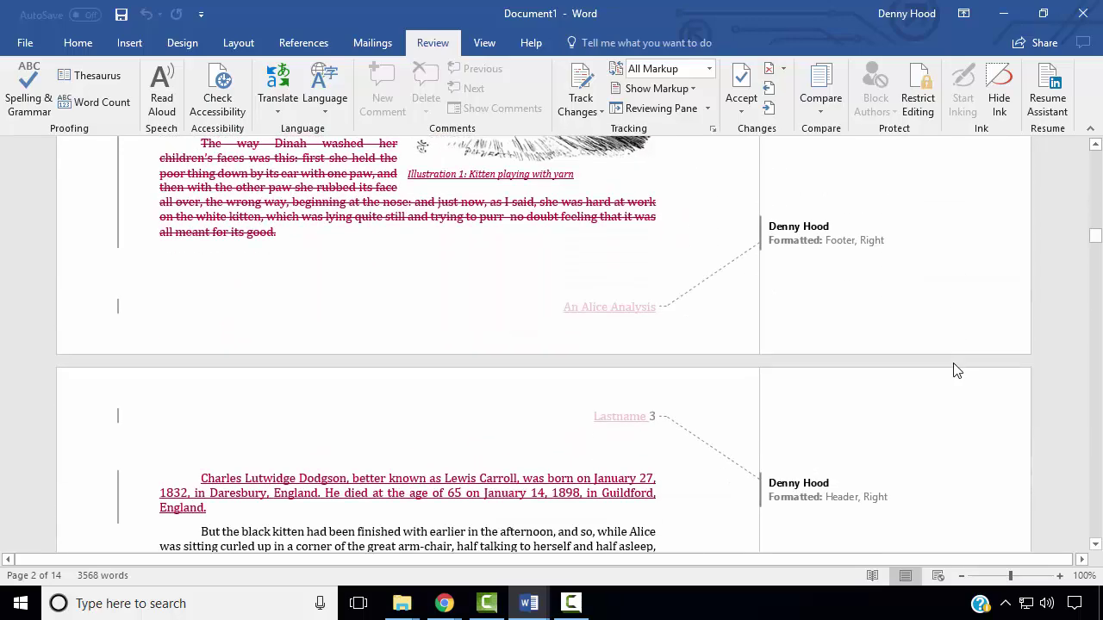
{"action": "scroll", "coordinate": [957, 371], "scroll_direction": "down", "scroll_amount": 12}
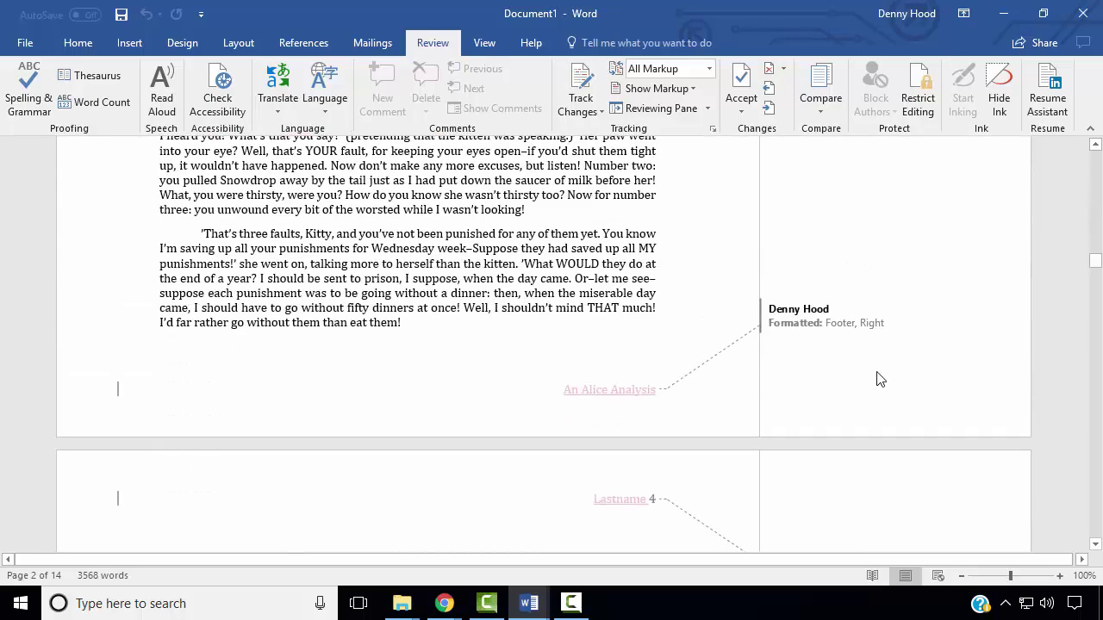
{"action": "scroll", "coordinate": [877, 379], "scroll_direction": "down", "scroll_amount": 2}
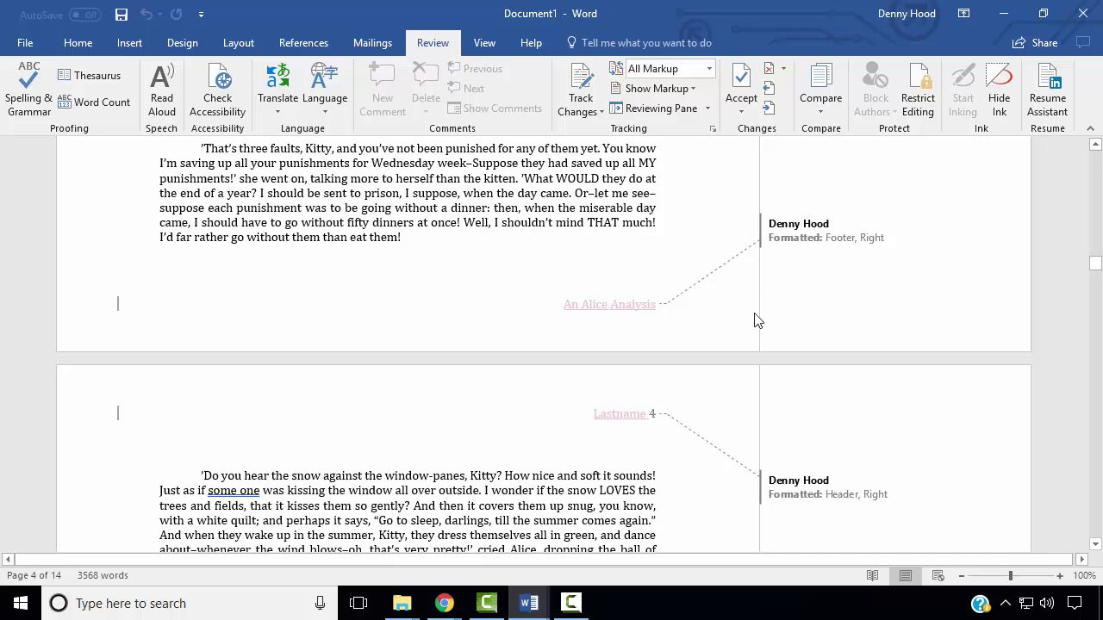